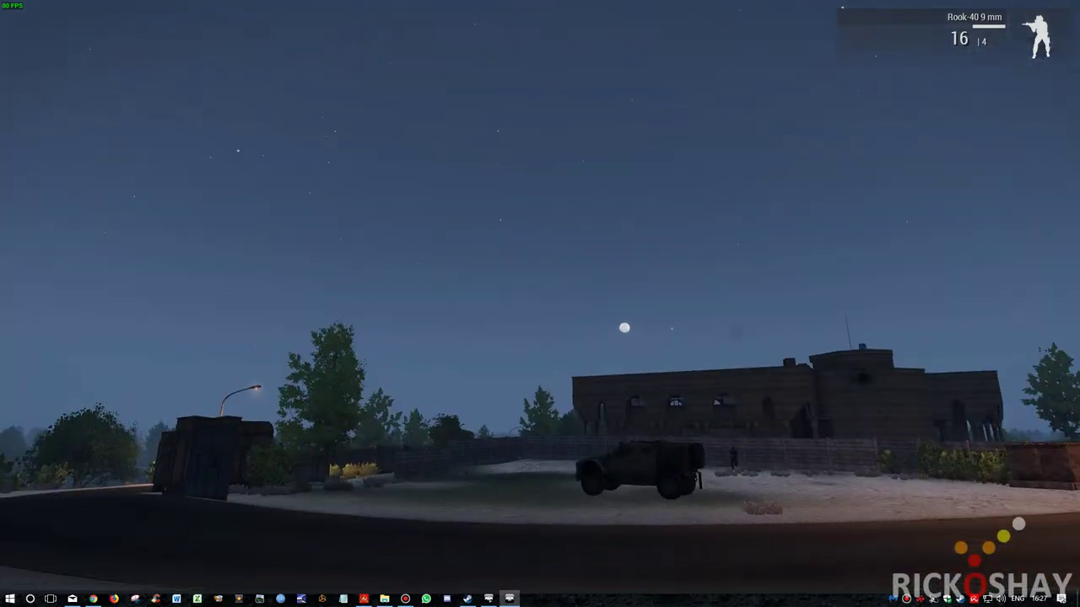
Step: Resume the paused mission, approach the laptops on the table and call the search helicopter
{"action": "key", "text": "Escape"}
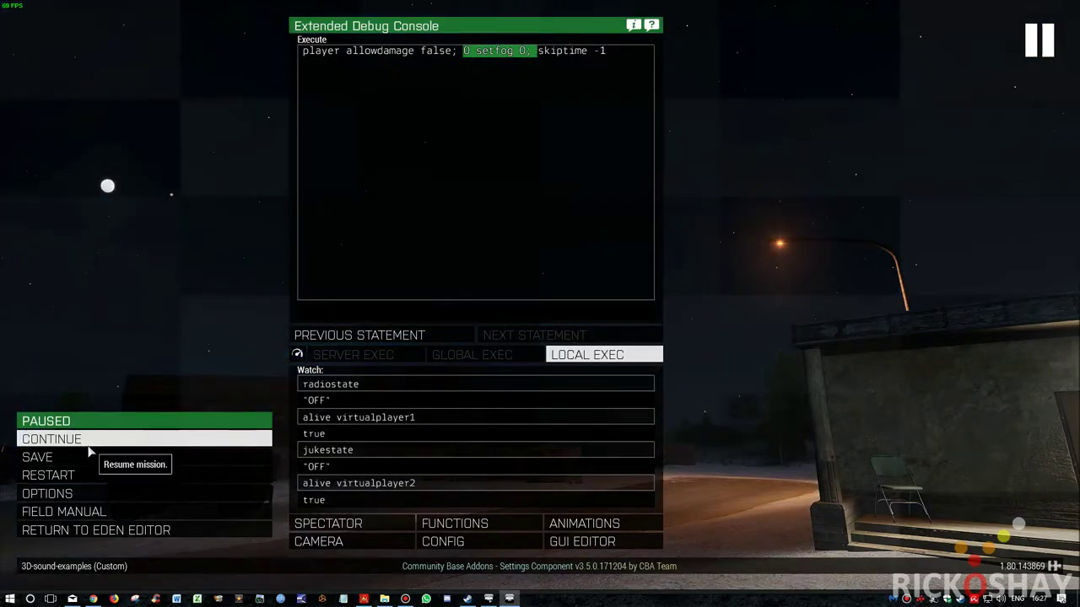
{"action": "left_click", "coordinate": [89, 439]}
{"action": "key", "text": "w"}
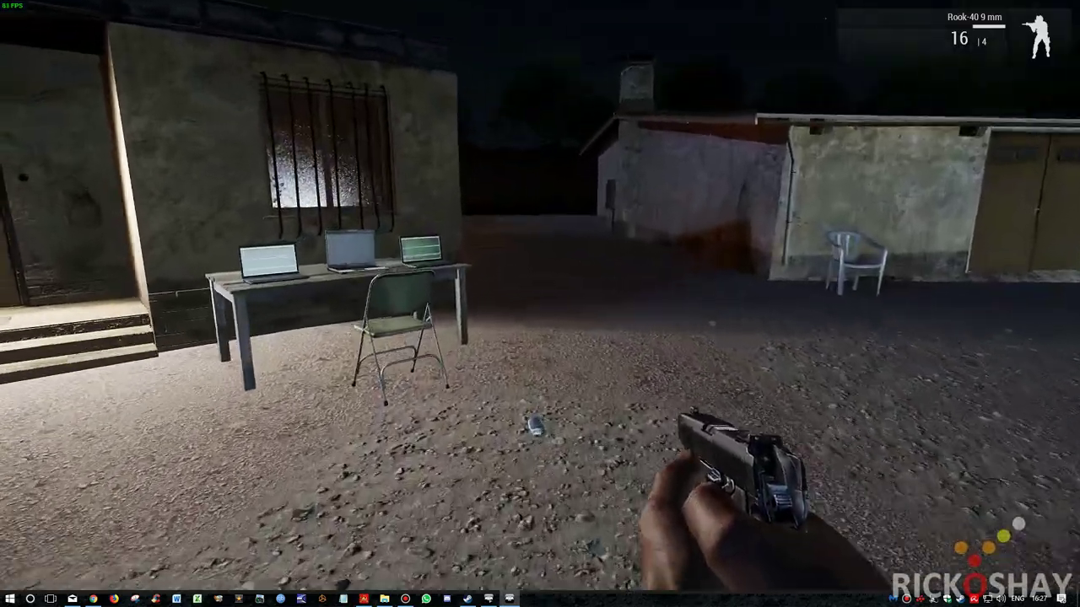
{"action": "scroll", "coordinate": [540, 304], "scroll_direction": "down", "scroll_amount": 1}
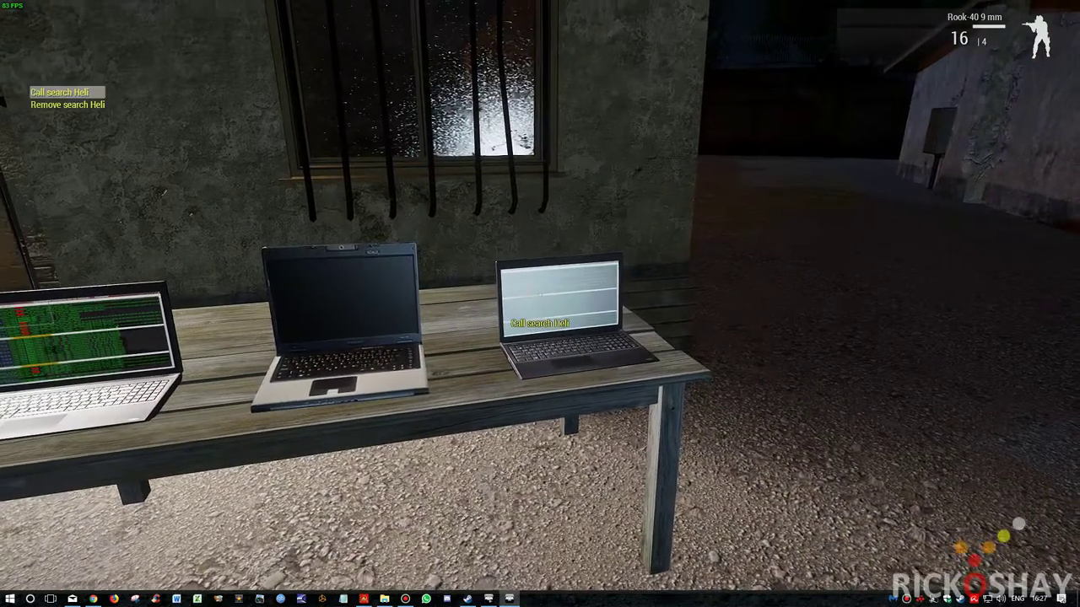
{"action": "middle_click", "coordinate": [540, 304]}
Step: Back away from the laptops, shoot out the lamp above the house door with the pistol, and lower the weapon
{"action": "key", "text": "s"}
{"action": "key", "text": "a"}
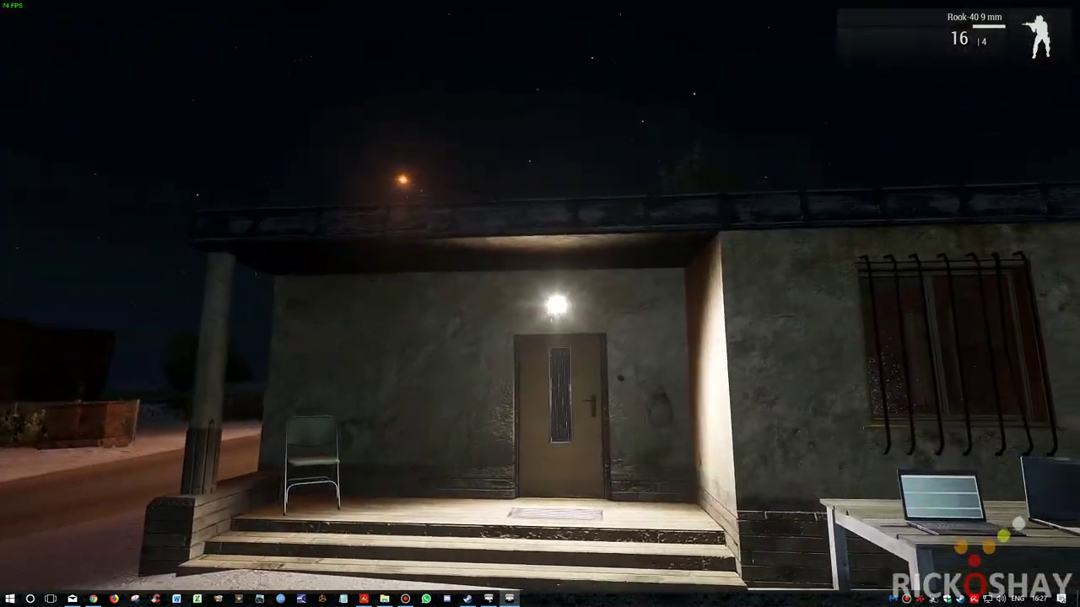
{"action": "right_click", "coordinate": [540, 304]}
{"action": "left_click", "coordinate": [540, 304]}
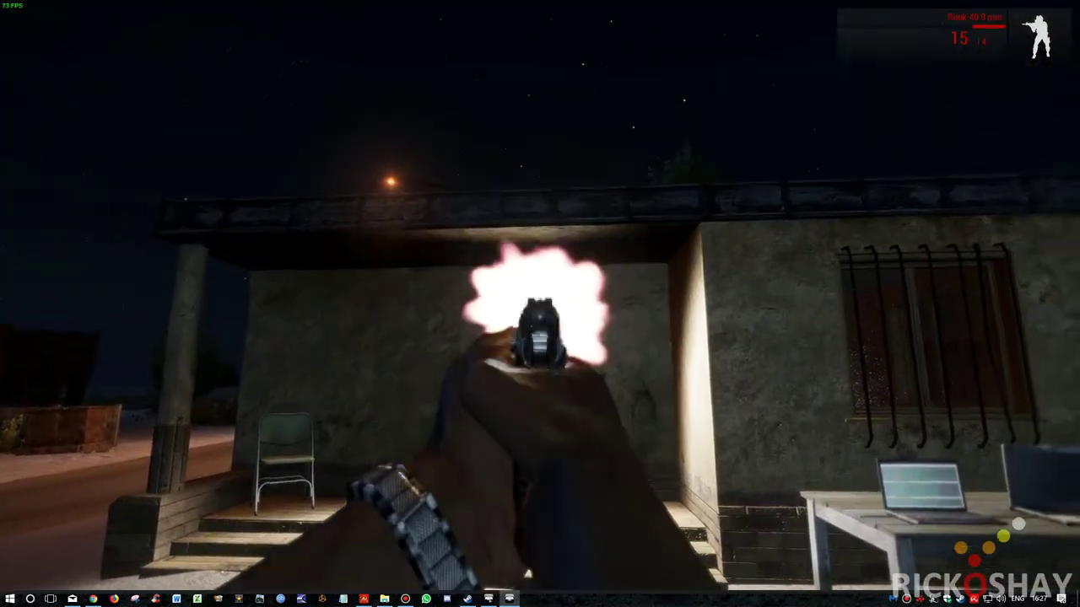
{"action": "right_click", "coordinate": [540, 304]}
{"action": "key", "text": "ctrl"}
{"action": "key", "text": "ctrl"}
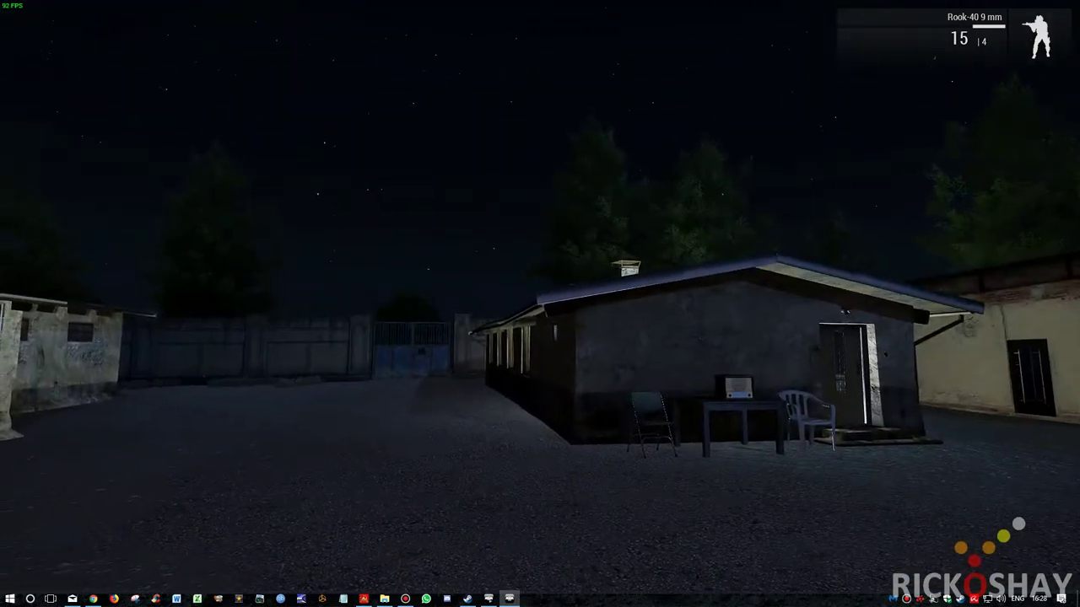
Step: Survey the yard, the road and the sky above the buildings for the search helicopter
{"action": "key", "text": "d"}
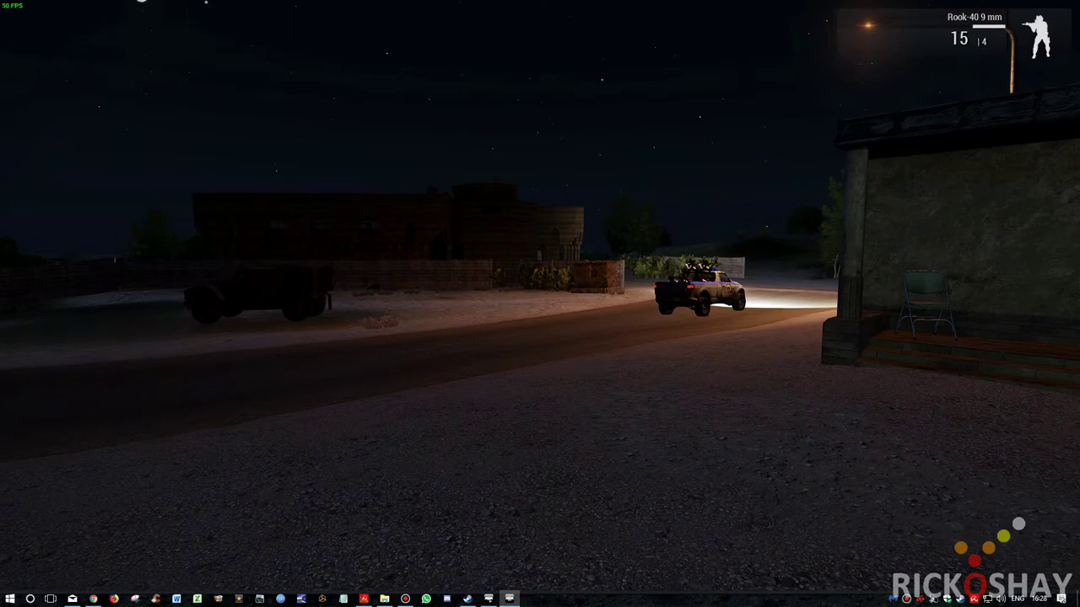
{"action": "key", "text": "ctrl"}
{"action": "key", "text": "ctrl"}
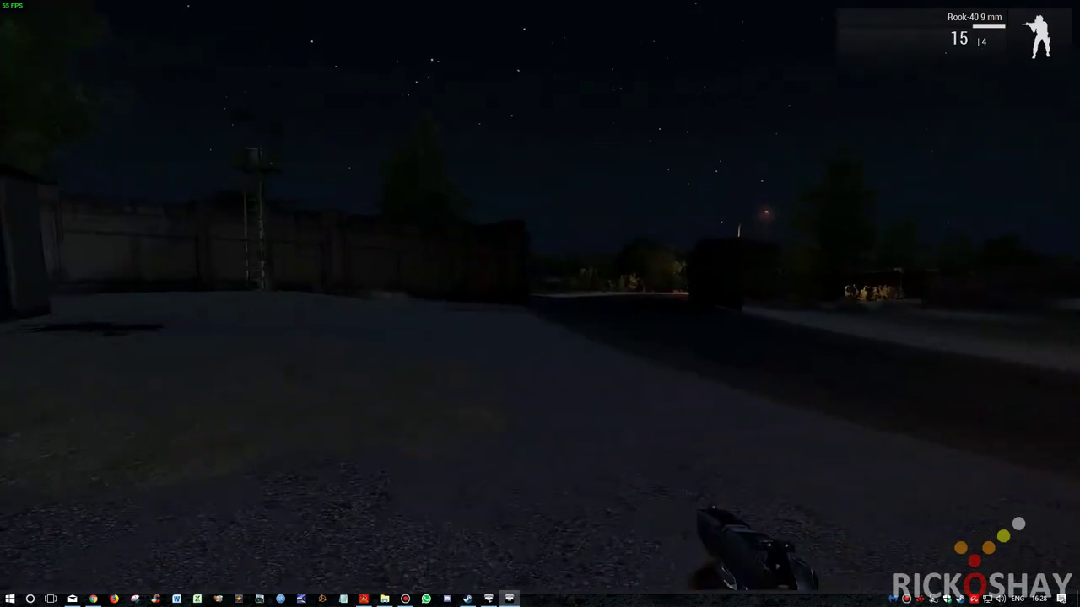
{"action": "key", "text": "d"}
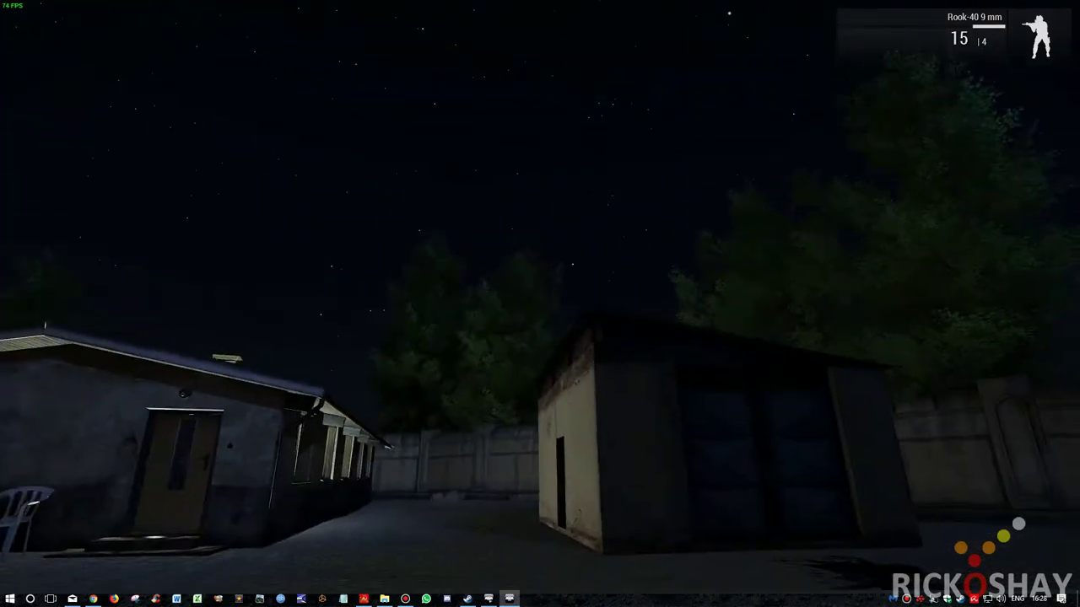
{"action": "key", "text": "a"}
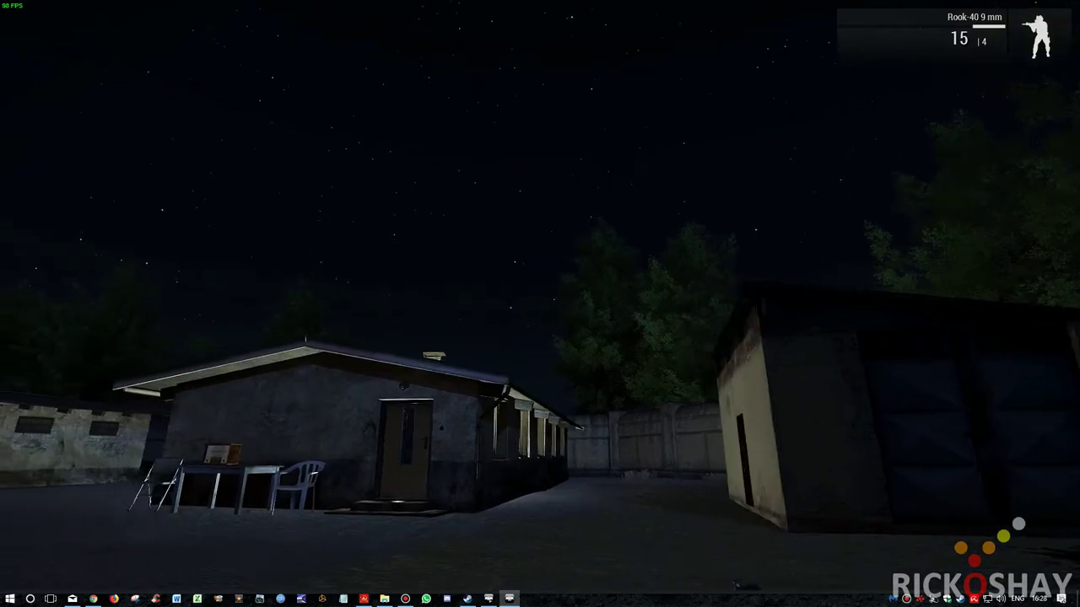
Step: Scan the sky above the house through night vision, and switch it off again
{"action": "key", "text": "n"}
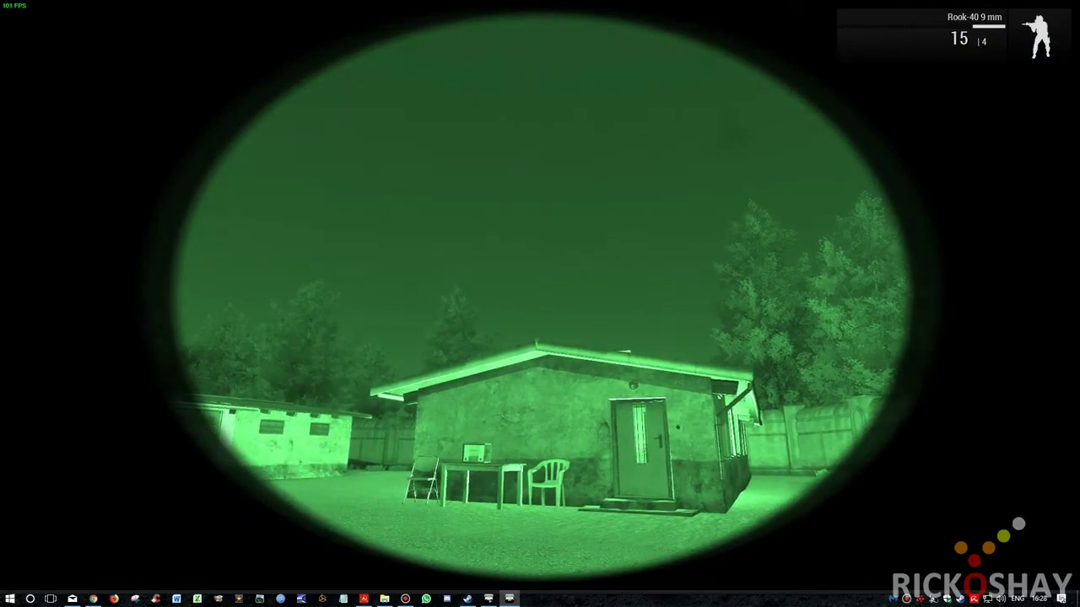
{"action": "key", "text": "a"}
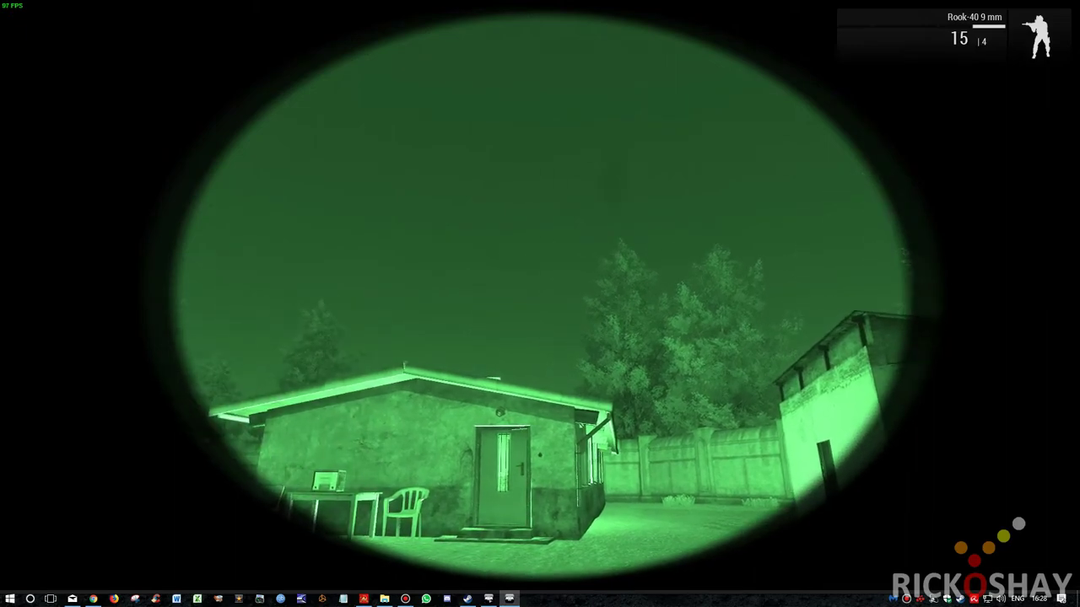
{"action": "key", "text": "n"}
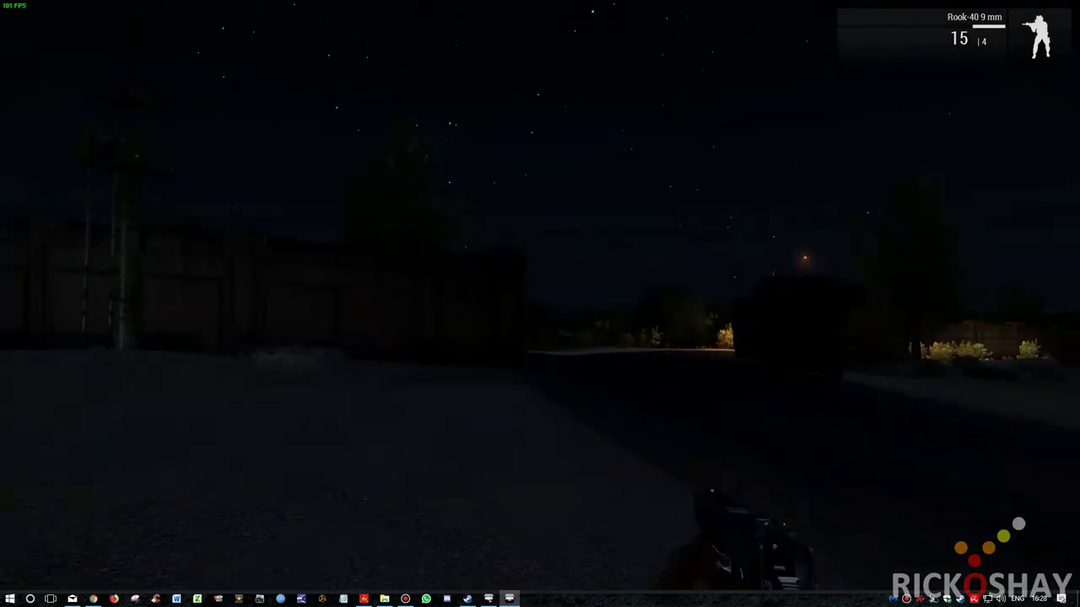
Step: Walk from the yard along the compound wall to the blue metal gate and past its stone pillar
{"action": "key", "text": "w"}
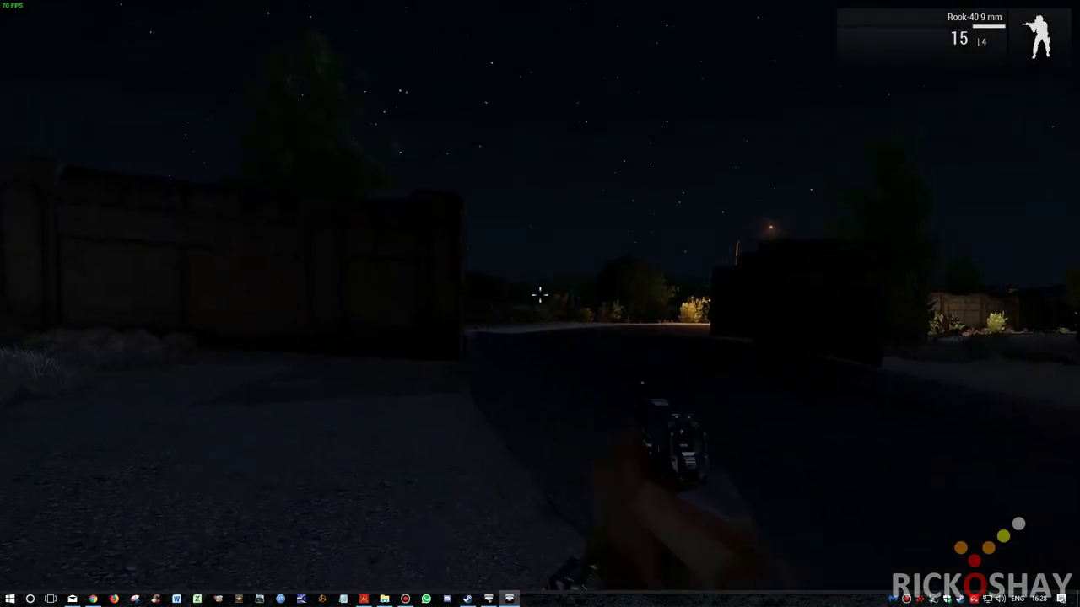
{"action": "key", "text": "a"}
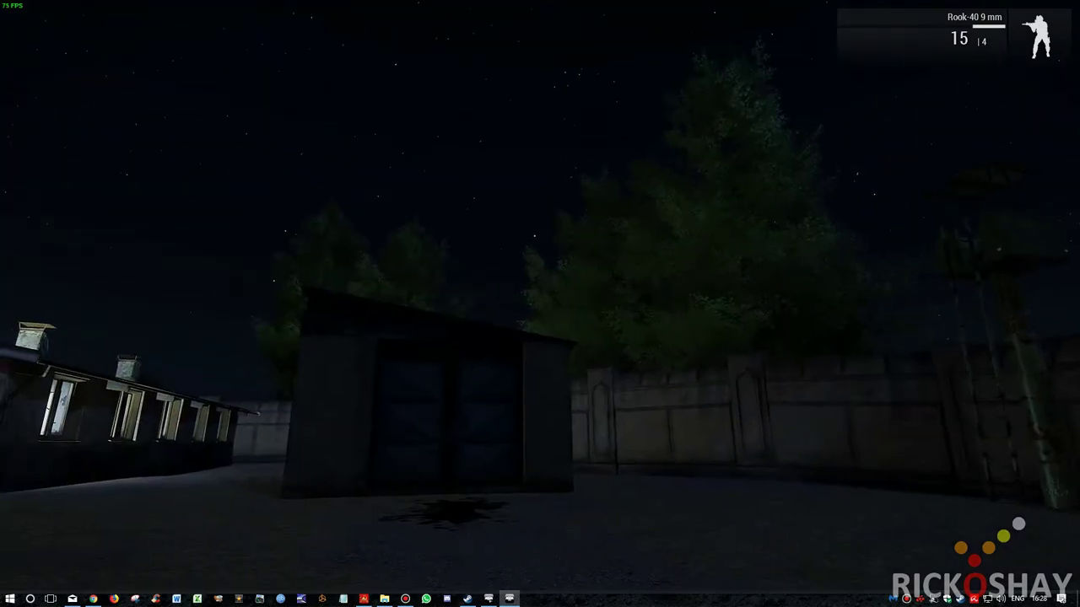
{"action": "key", "text": "w"}
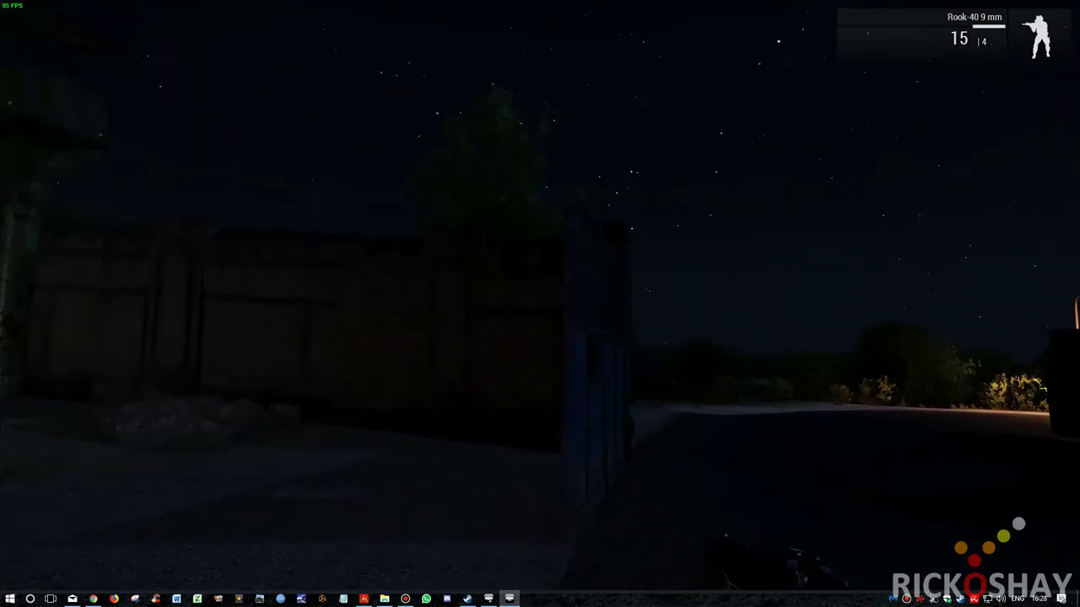
{"action": "key", "text": "w"}
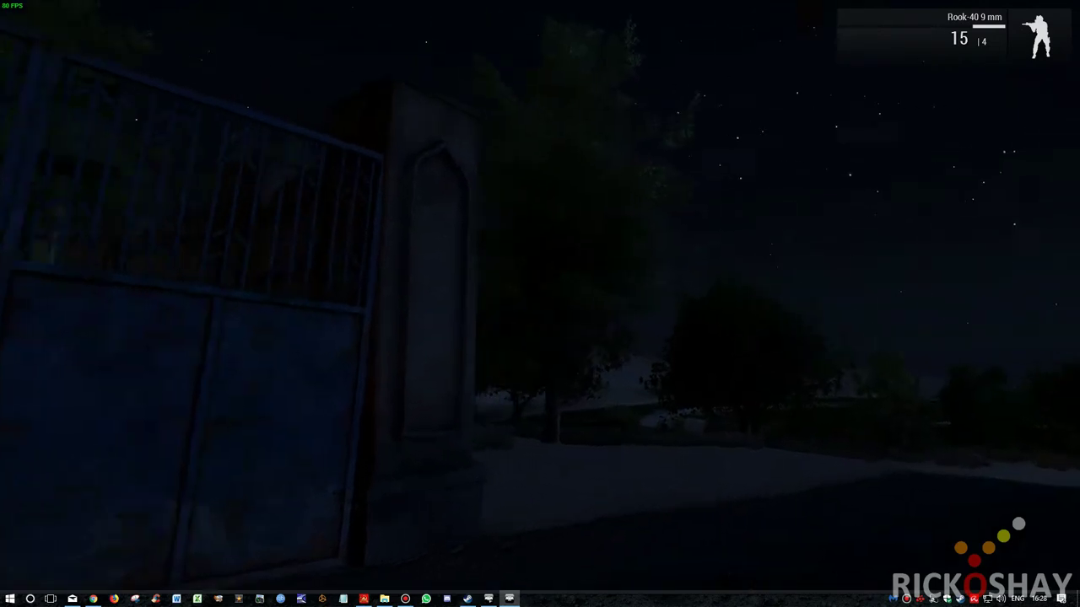
{"action": "key", "text": "w"}
{"action": "key", "text": "w"}
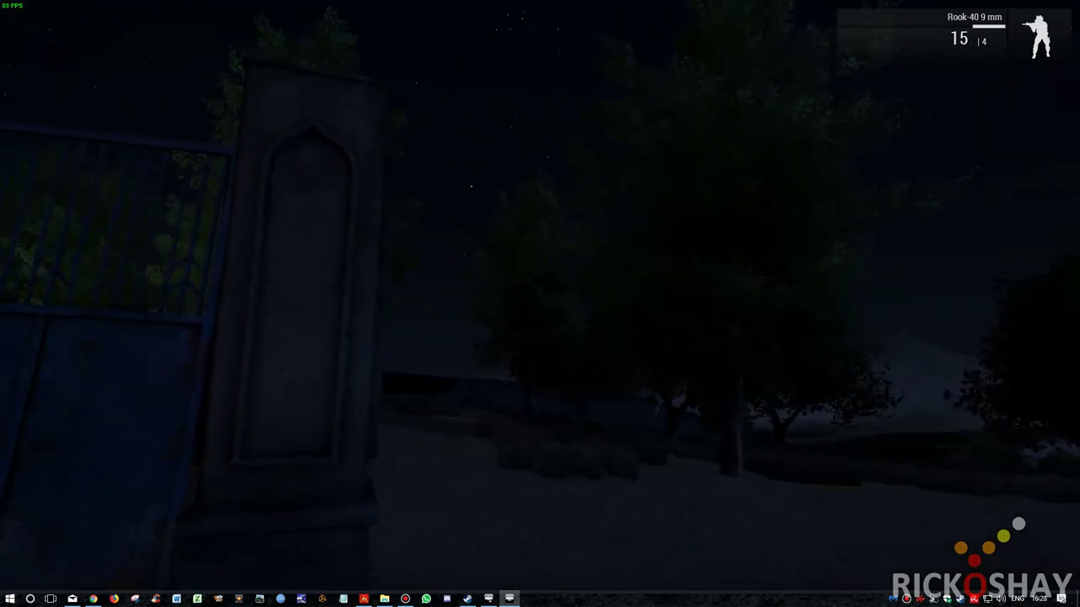
{"action": "key", "text": "a"}
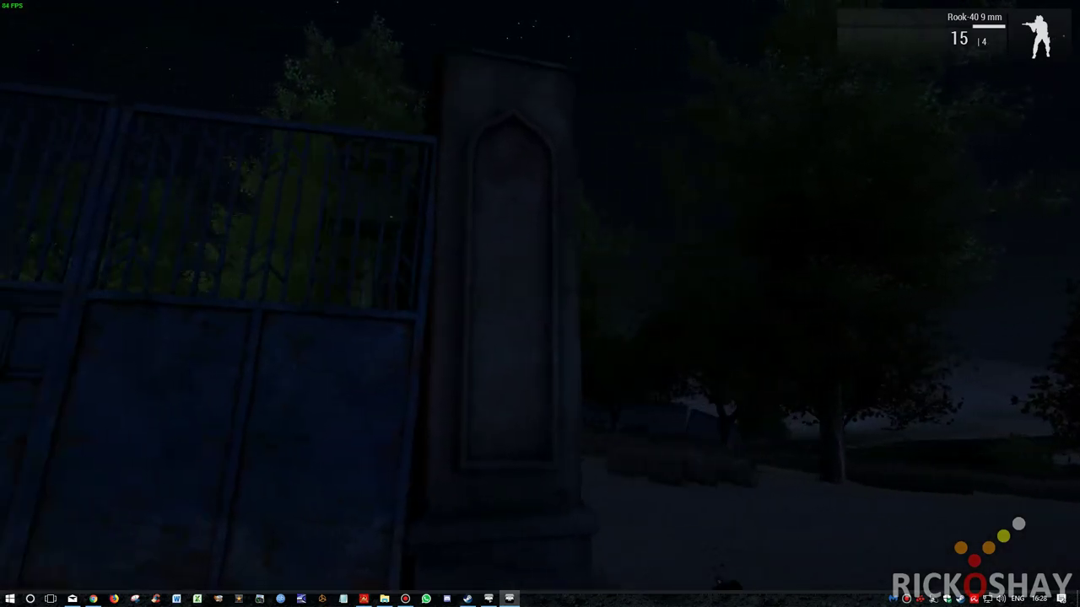
{"action": "key", "text": "w"}
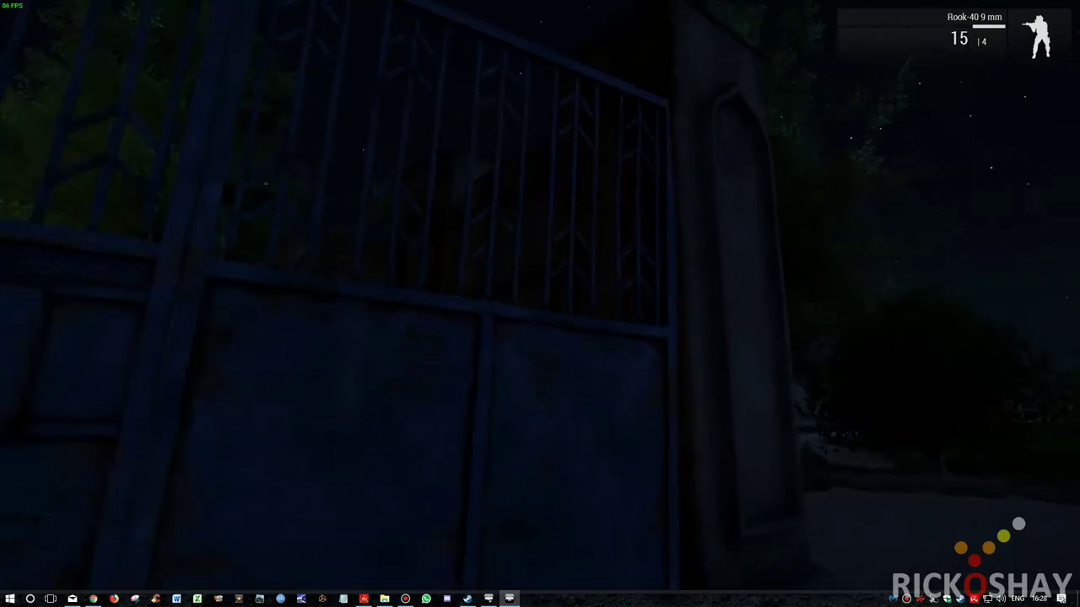
{"action": "key", "text": "w"}
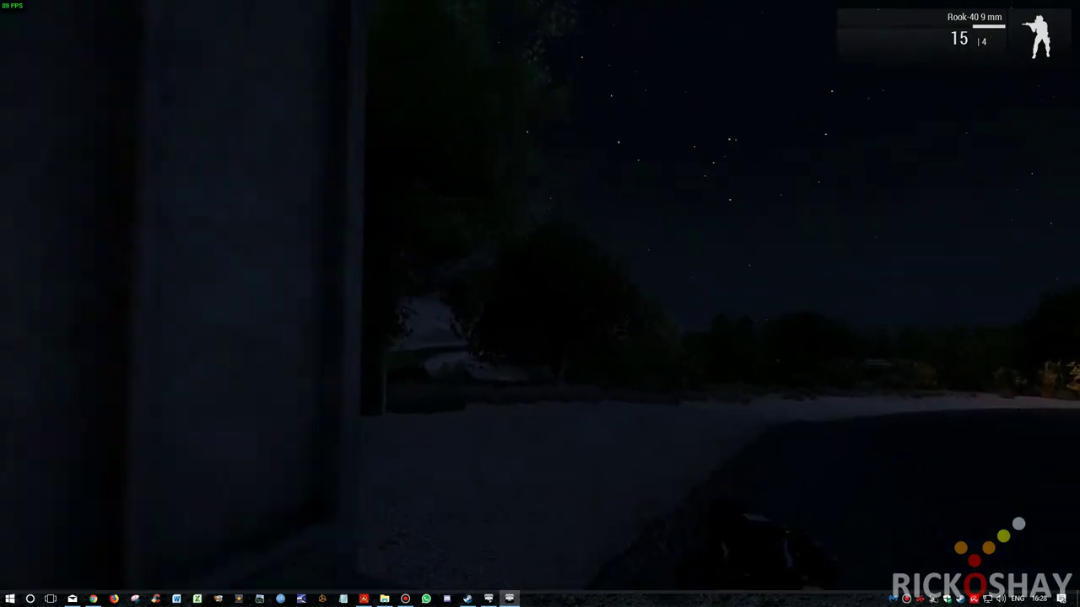
Step: Move past the roadside trees outside the gate and watch the searchlight sweep the ground and road
{"action": "key", "text": "w"}
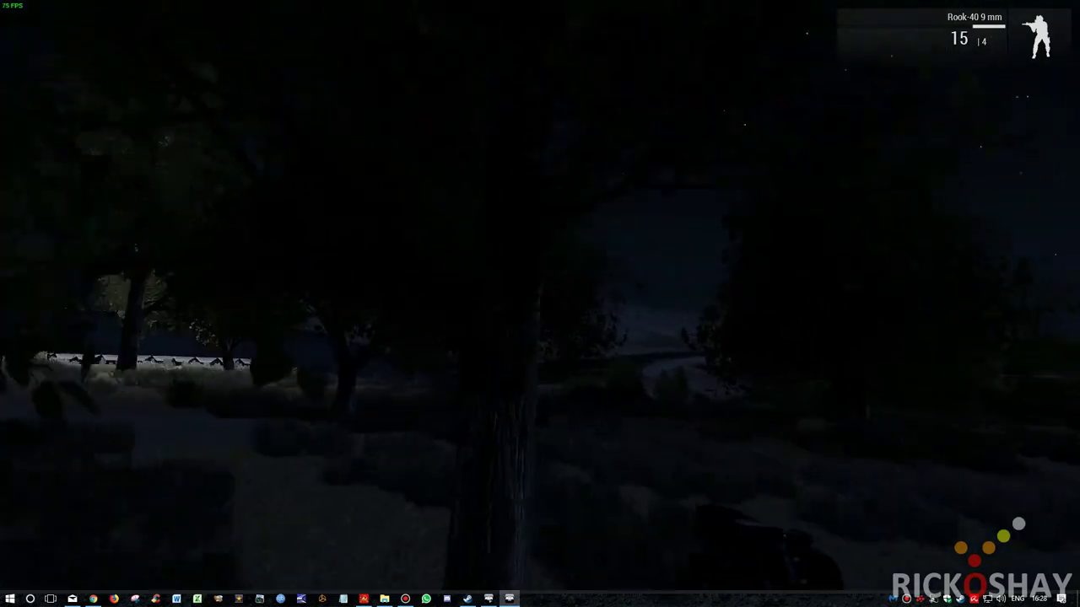
{"action": "key", "text": "w"}
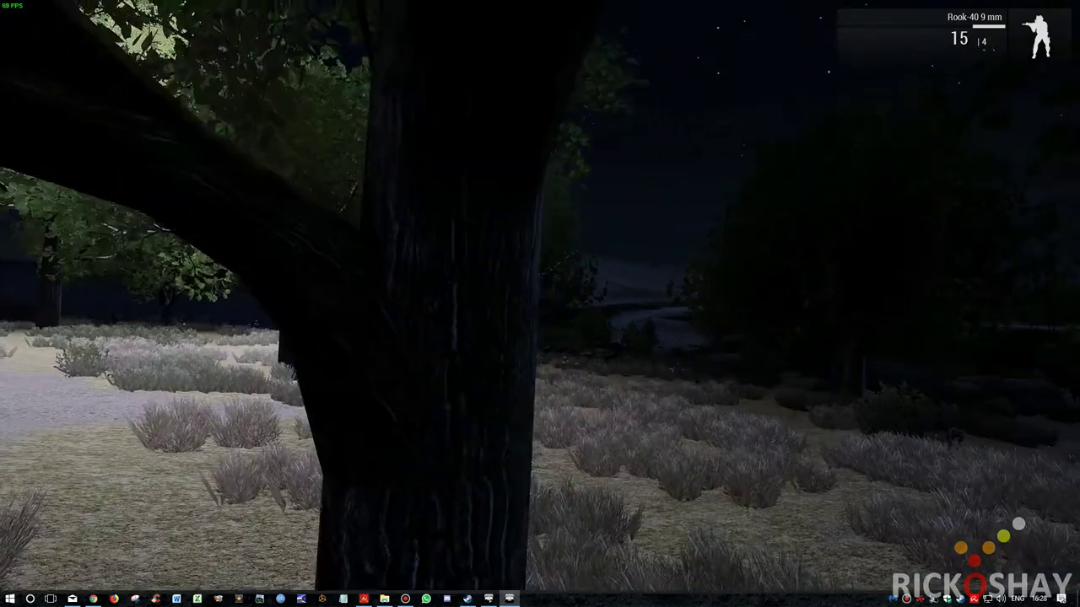
{"action": "key", "text": "w"}
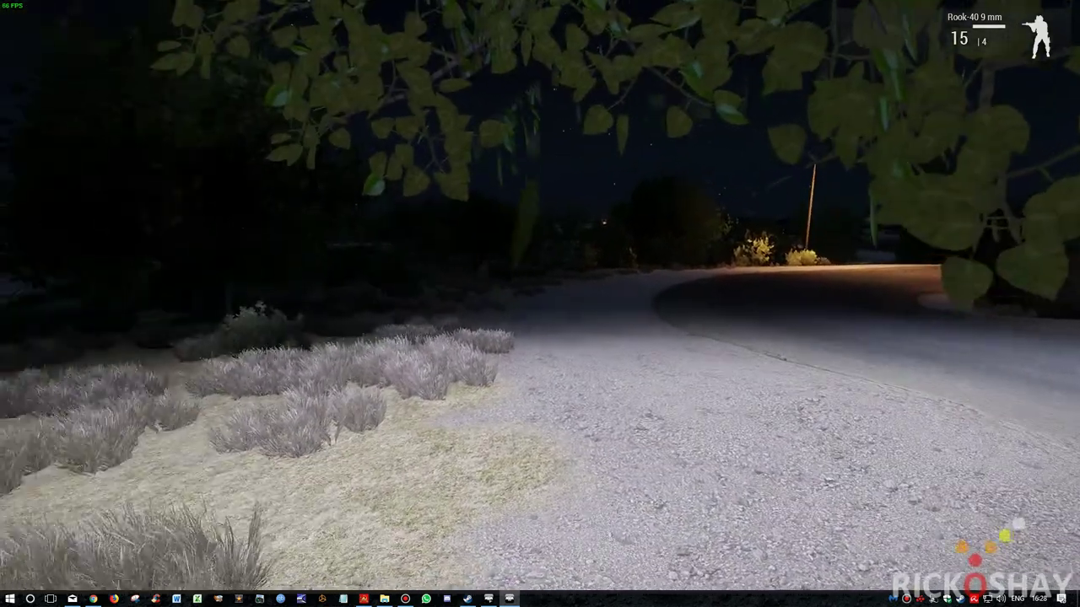
{"action": "key", "text": "w"}
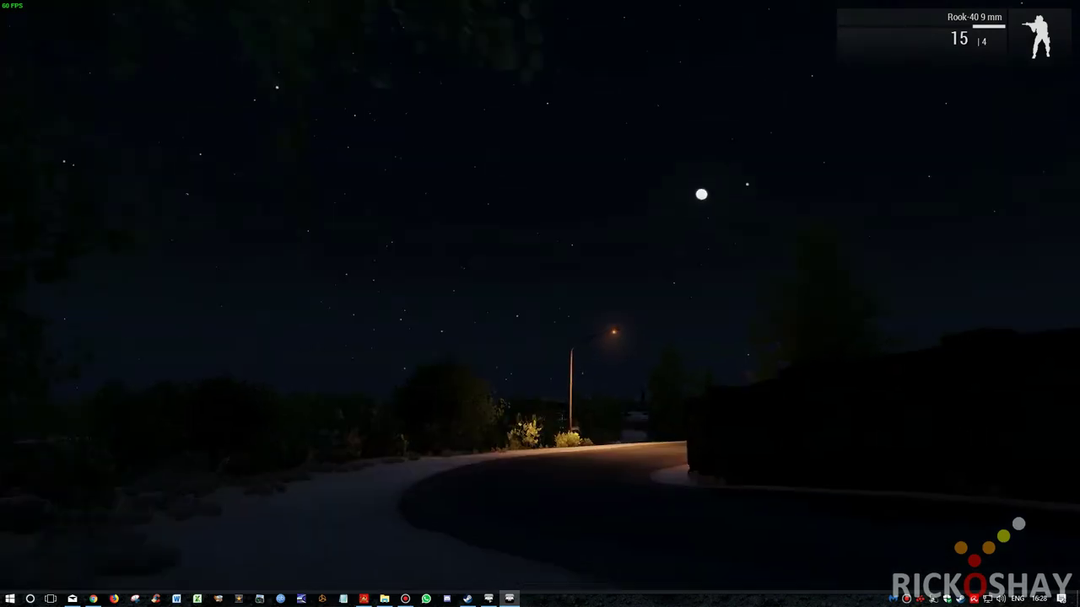
{"action": "key", "text": "w"}
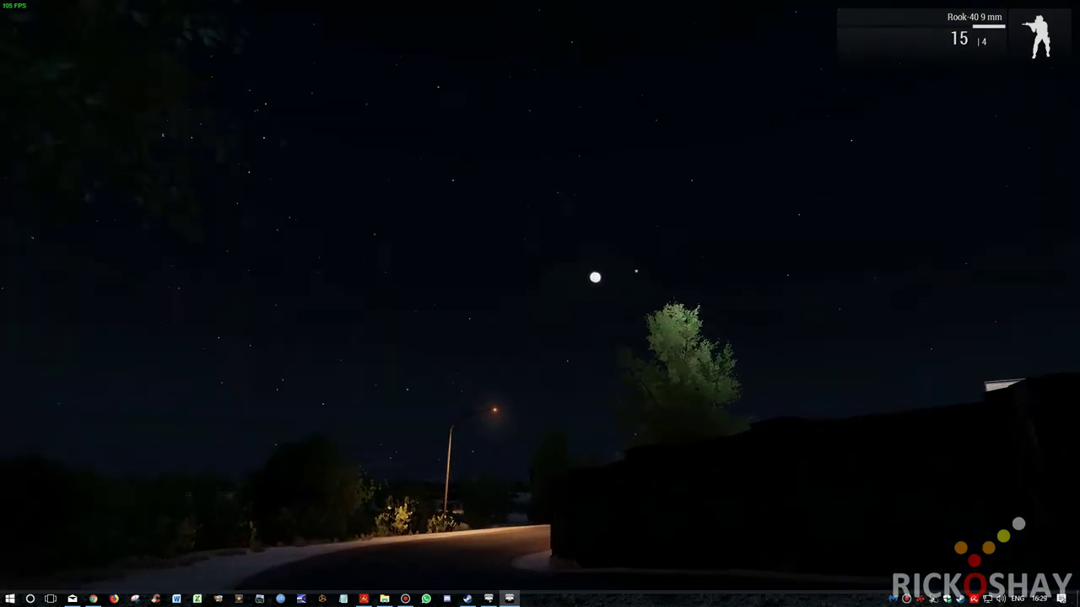
Step: Return through the gate into the compound and head across the yard toward the laptop table and outbuilding
{"action": "key", "text": "d"}
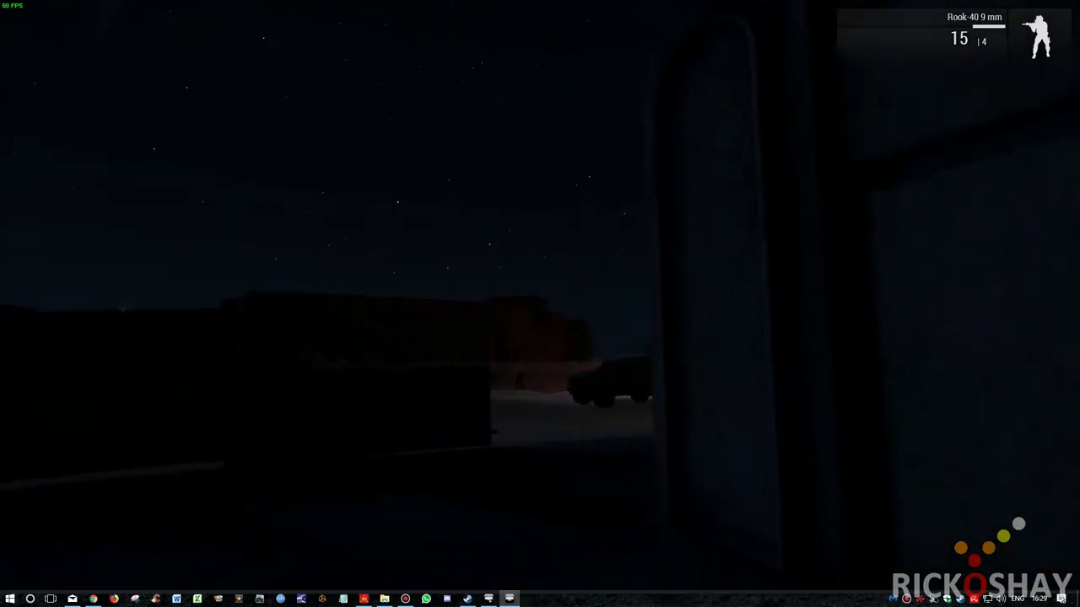
{"action": "key", "text": "w"}
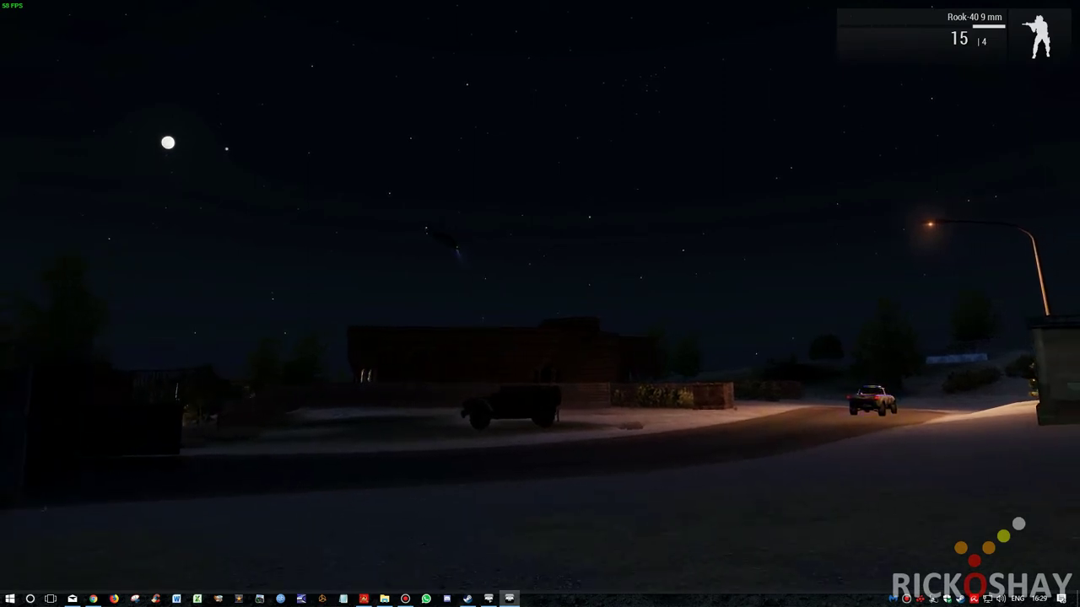
{"action": "key", "text": "w"}
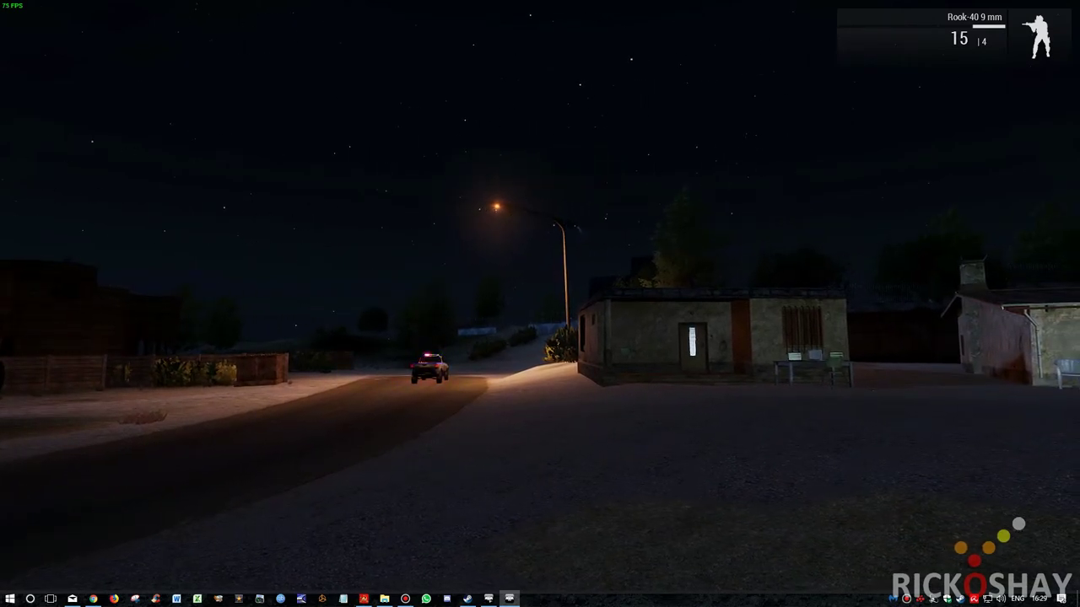
{"action": "key", "text": "w"}
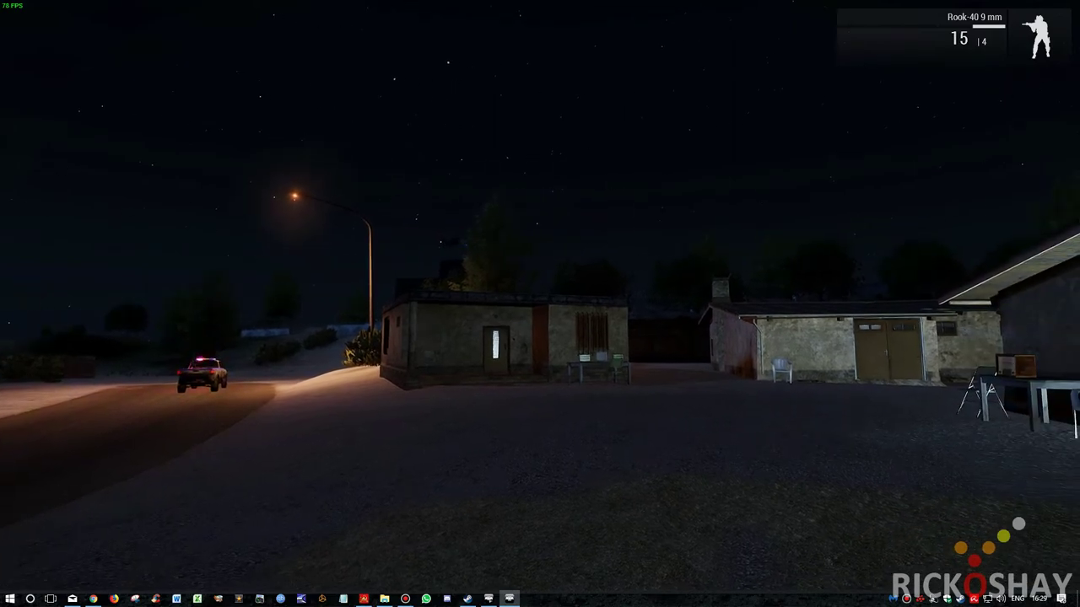
{"action": "key", "text": "w"}
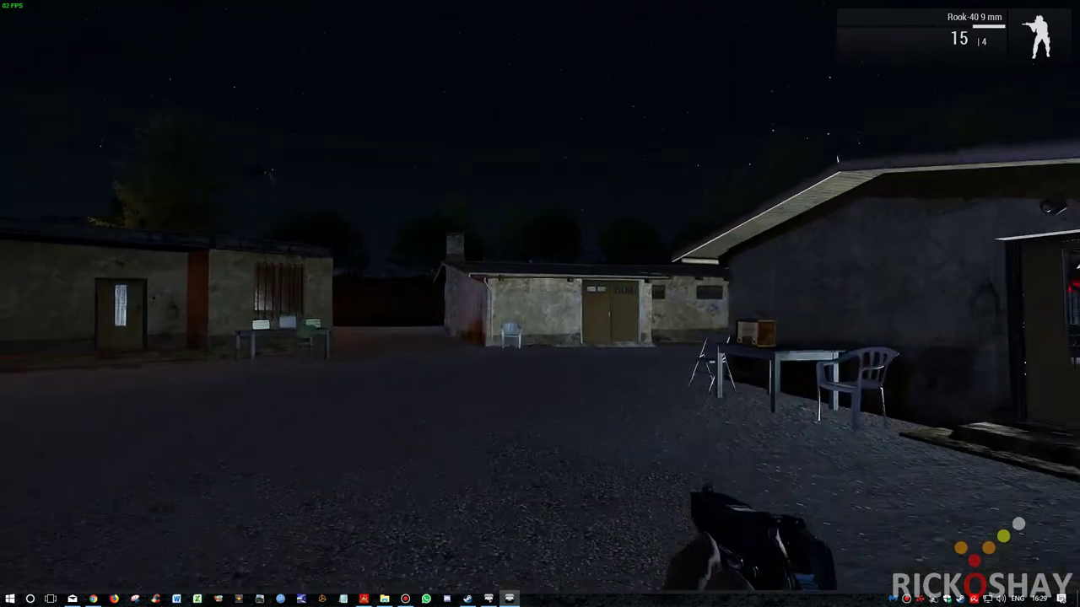
{"action": "key", "text": "w"}
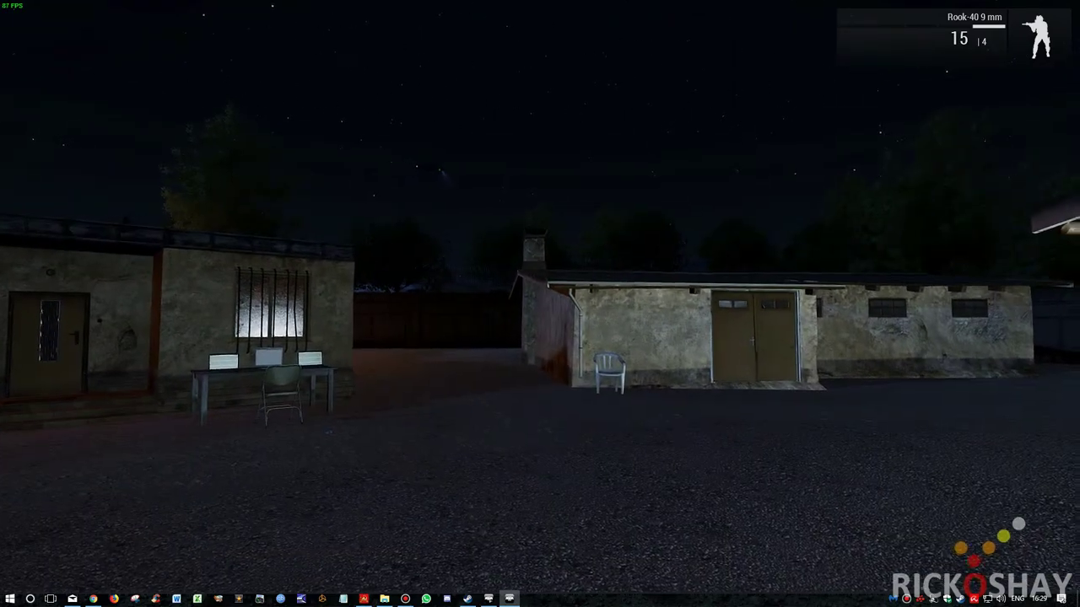
Step: Sidestep across the yard to watch the sky above the outbuilding with the double doors
{"action": "key", "text": "d"}
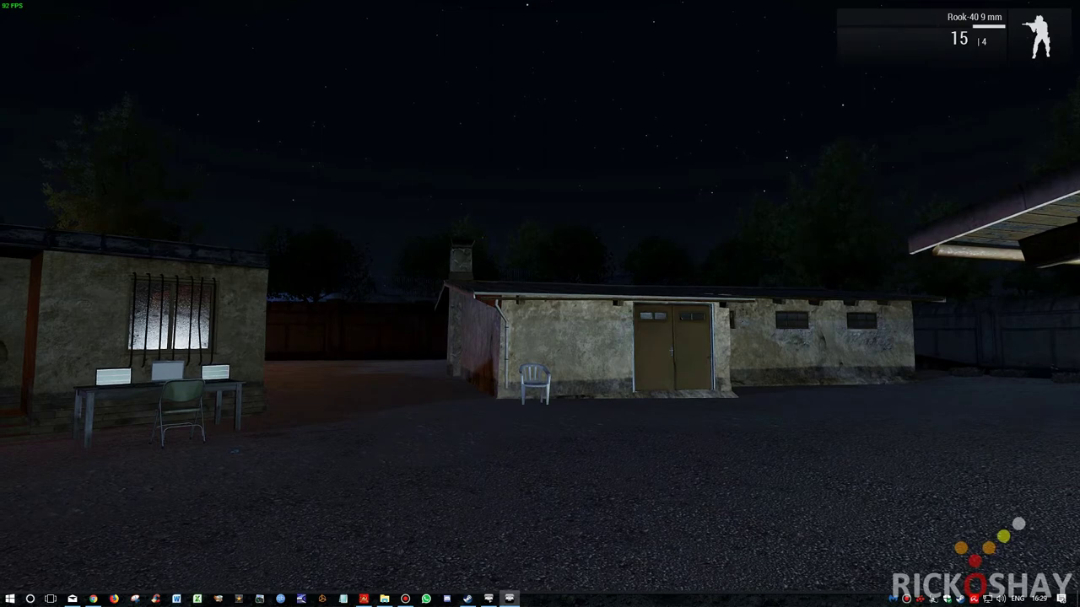
{"action": "key", "text": "d"}
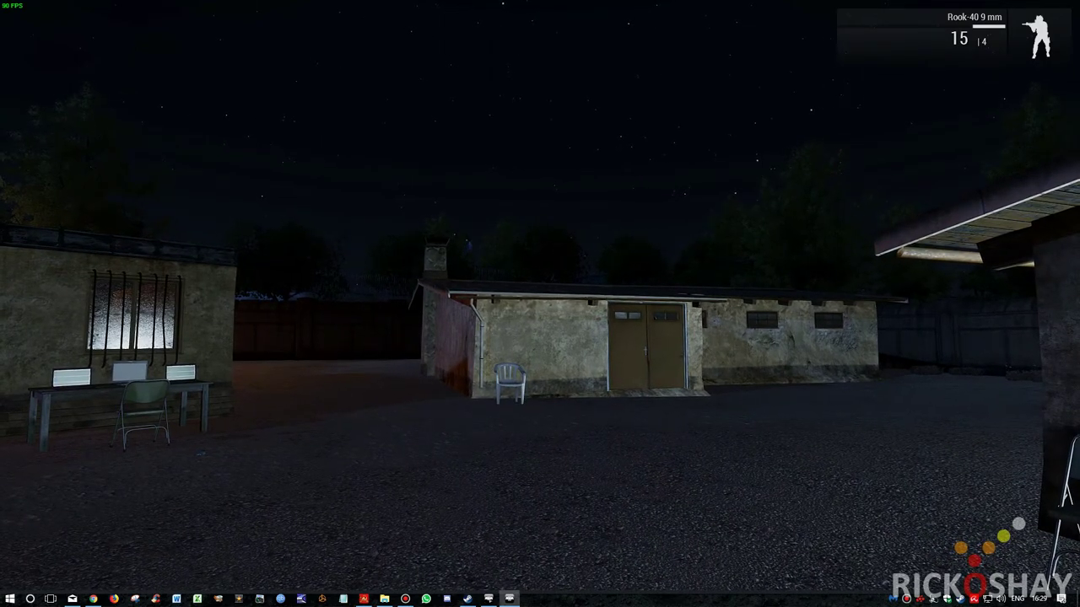
{"action": "key", "text": "d"}
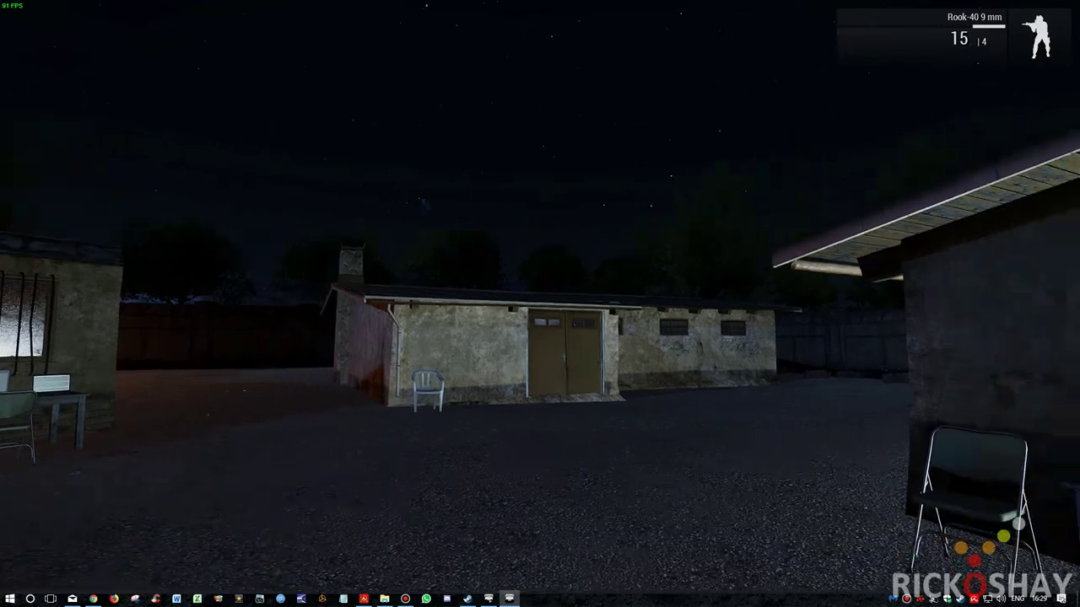
Step: Follow the search helicopter from the yard and road, and return to the laptop with the Call search Heli action
{"action": "key", "text": "w"}
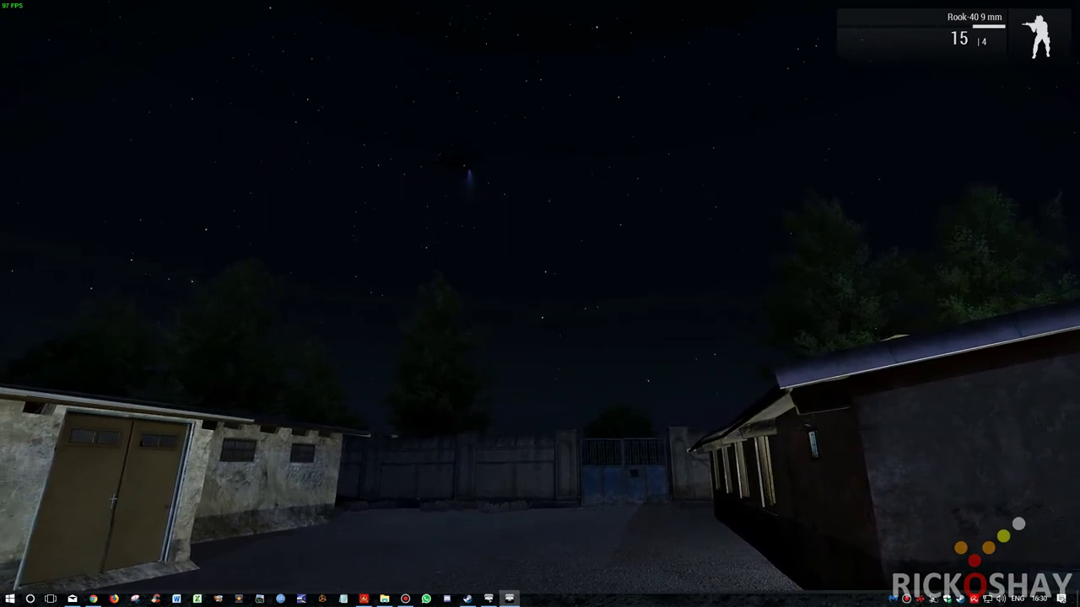
{"action": "key", "text": "w"}
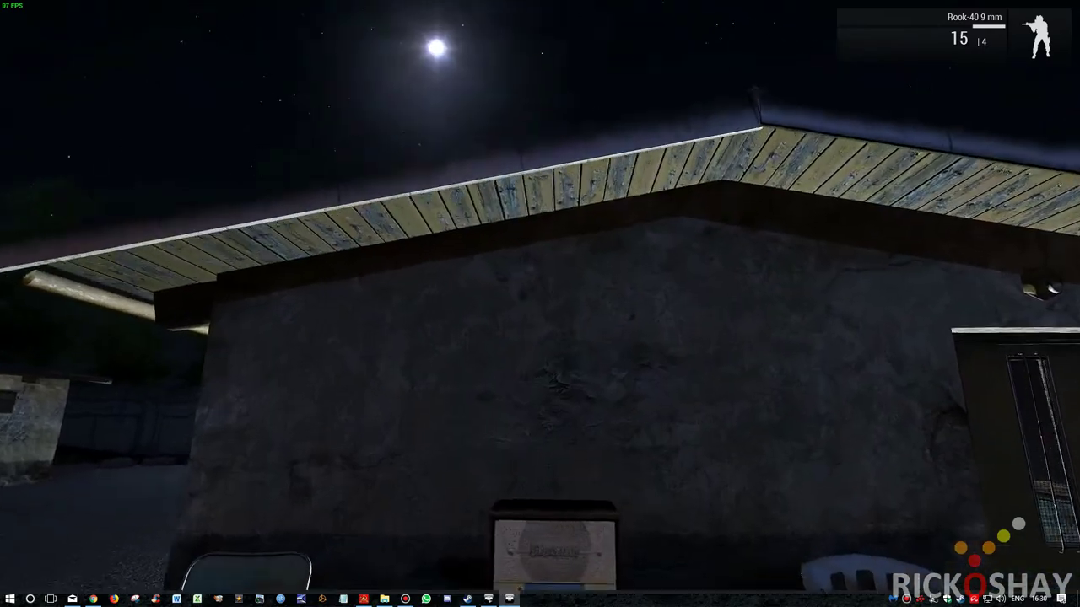
{"action": "key", "text": "w"}
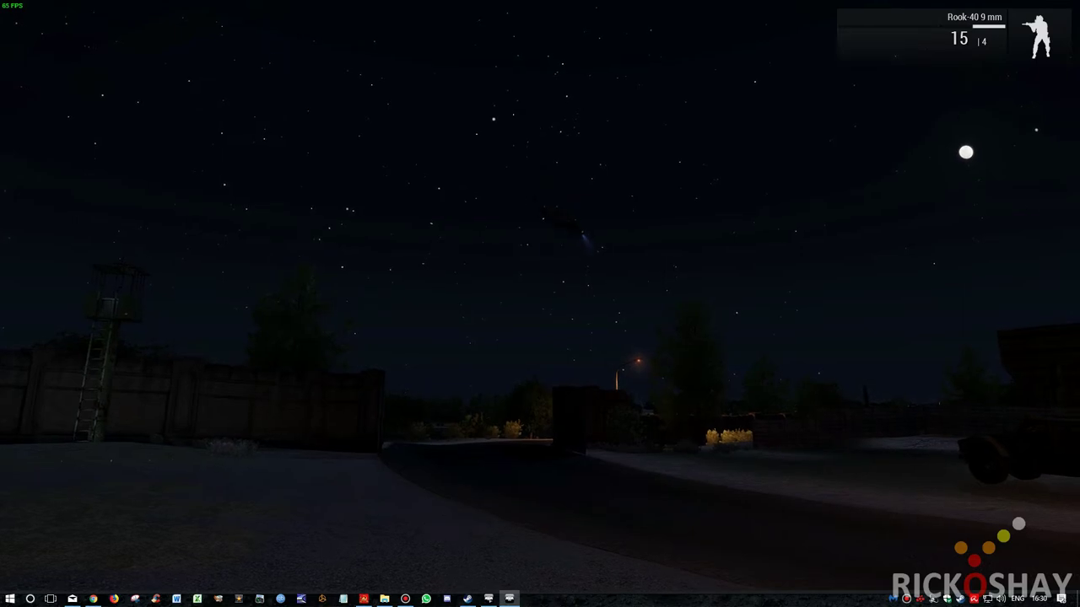
{"action": "key", "text": "w"}
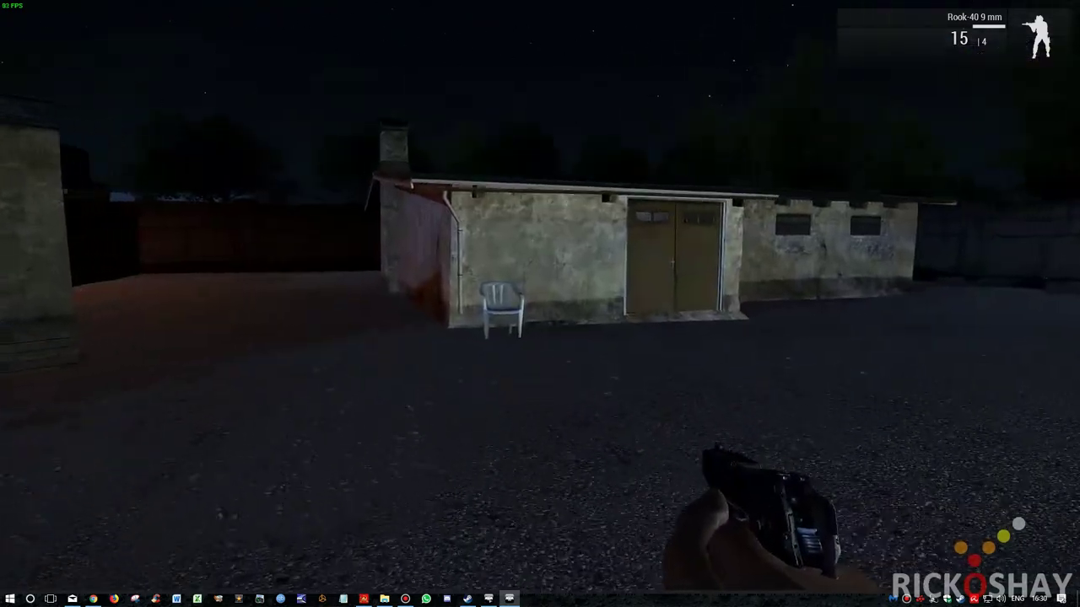
{"action": "key", "text": "w"}
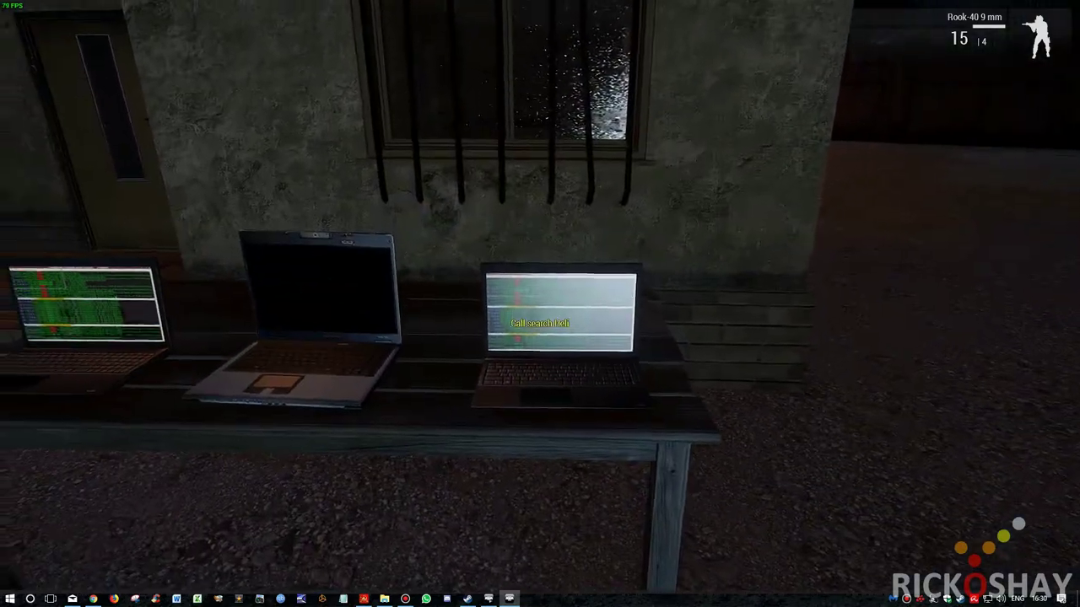
{"action": "scroll", "coordinate": [539, 304], "scroll_direction": "down", "scroll_amount": 2}
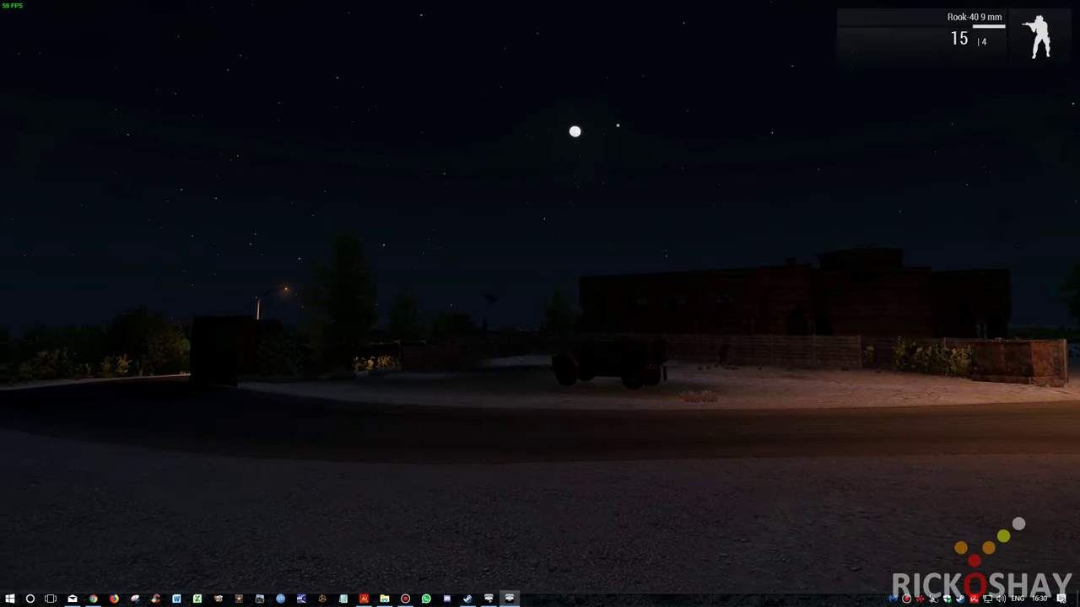
Step: Pause the running mission and return to the Eden Editor
{"action": "key", "text": "Escape"}
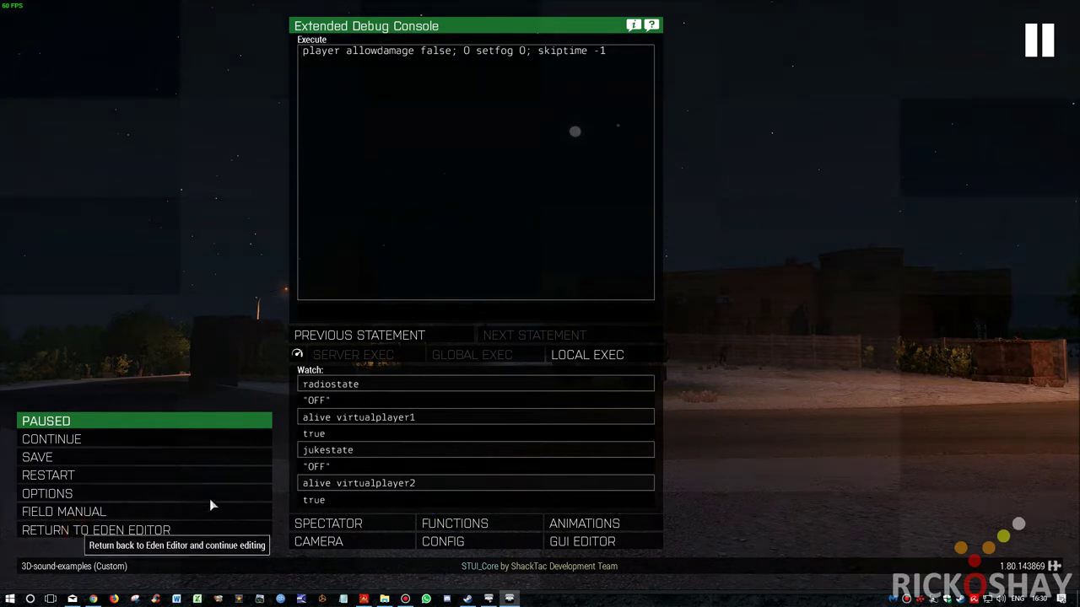
{"action": "left_click", "coordinate": [207, 529]}
{"action": "right_click_drag", "start_coordinate": [2, 473], "coordinate": [2, 469]}
{"action": "key", "text": "a"}
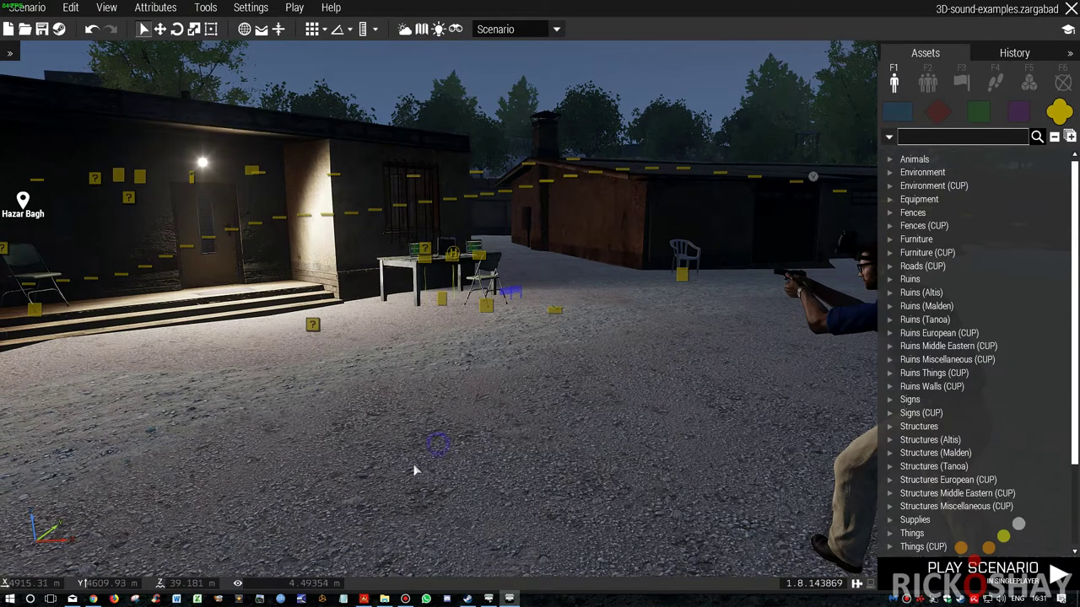
Step: Locate the PO-30 Orca (pakheli1) on the map and show it in 3D with the editor light toggled for a clear view
{"action": "key", "text": "m"}
{"action": "scroll", "coordinate": [357, 400], "scroll_direction": "down", "scroll_amount": 10}
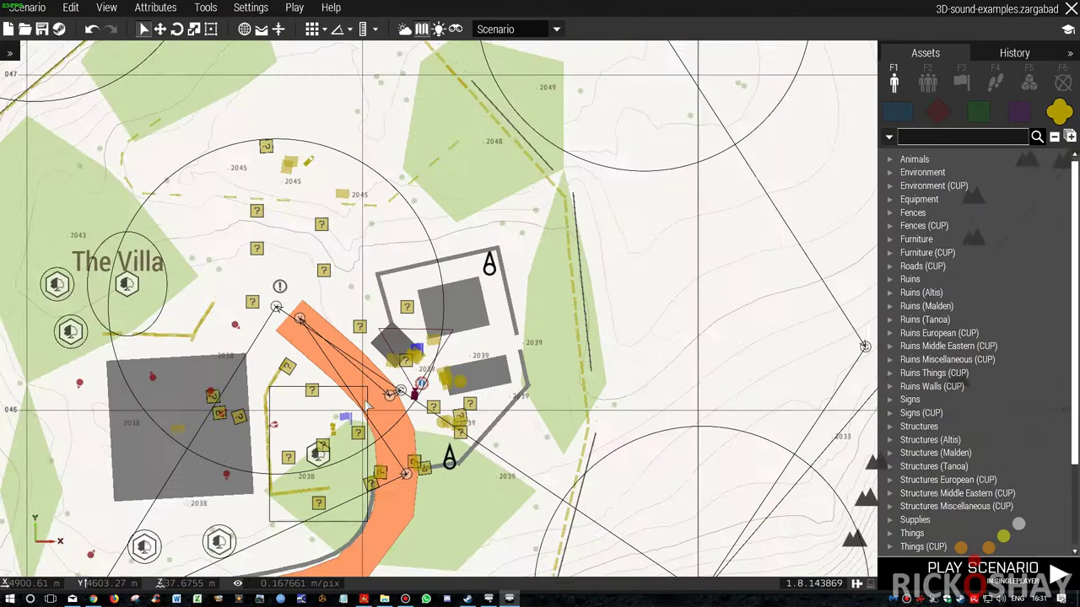
{"action": "scroll", "coordinate": [564, 308], "scroll_direction": "up", "scroll_amount": 6}
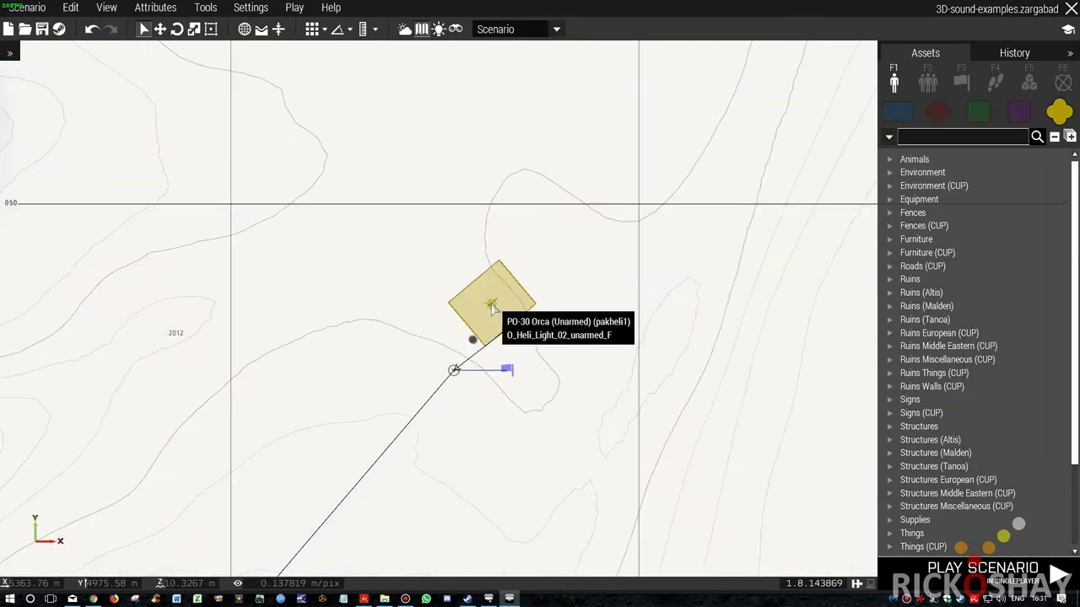
{"action": "scroll", "coordinate": [499, 312], "scroll_direction": "up", "scroll_amount": 3}
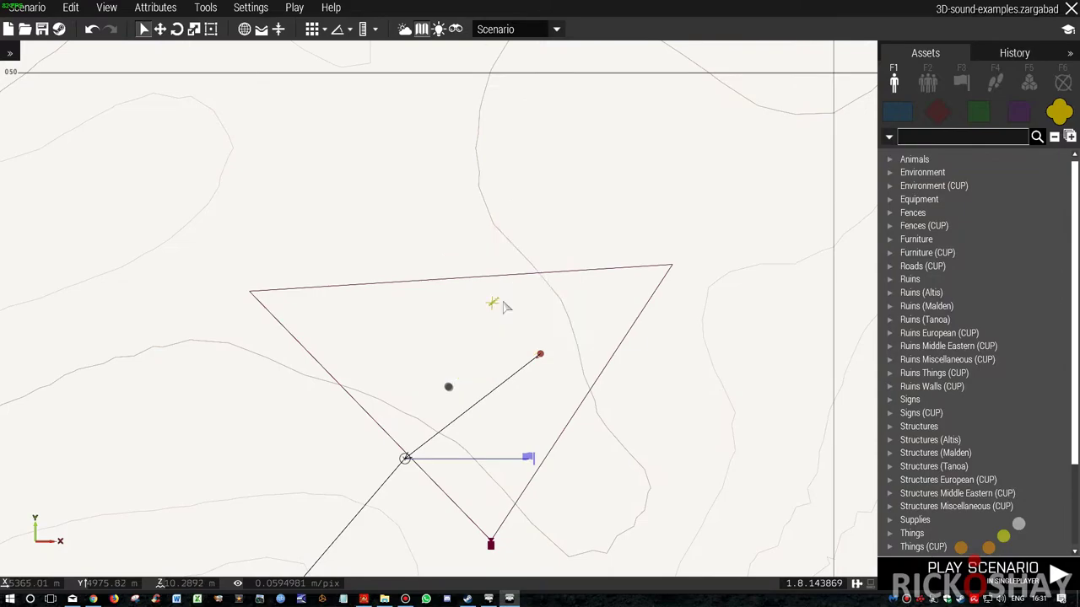
{"action": "key", "text": "m"}
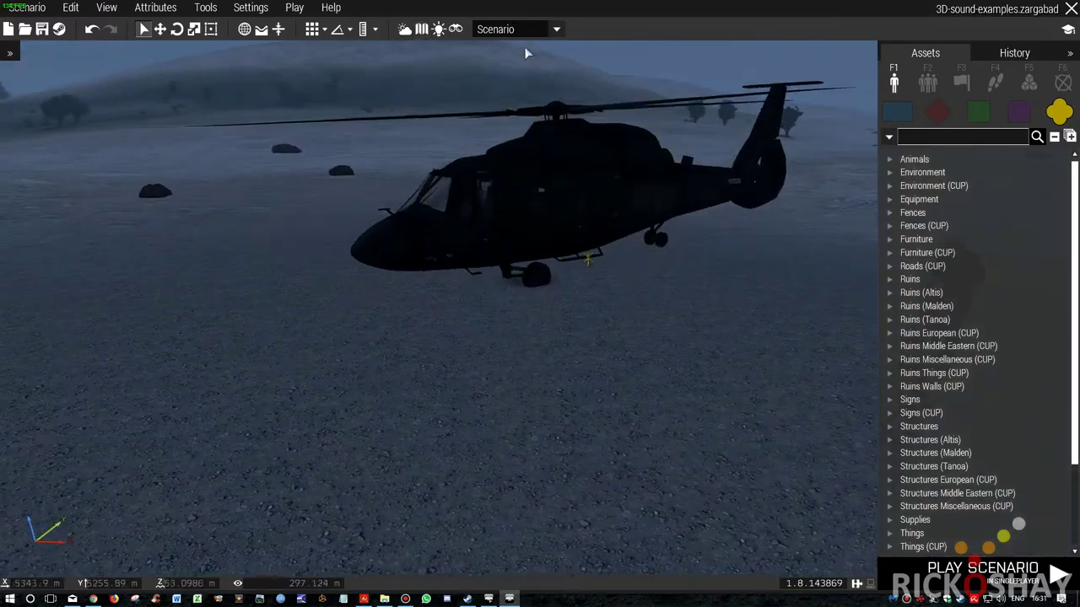
{"action": "left_click", "coordinate": [439, 29]}
{"action": "right_click_drag", "start_coordinate": [371, 312], "coordinate": [236, 326]}
{"action": "key", "text": "d"}
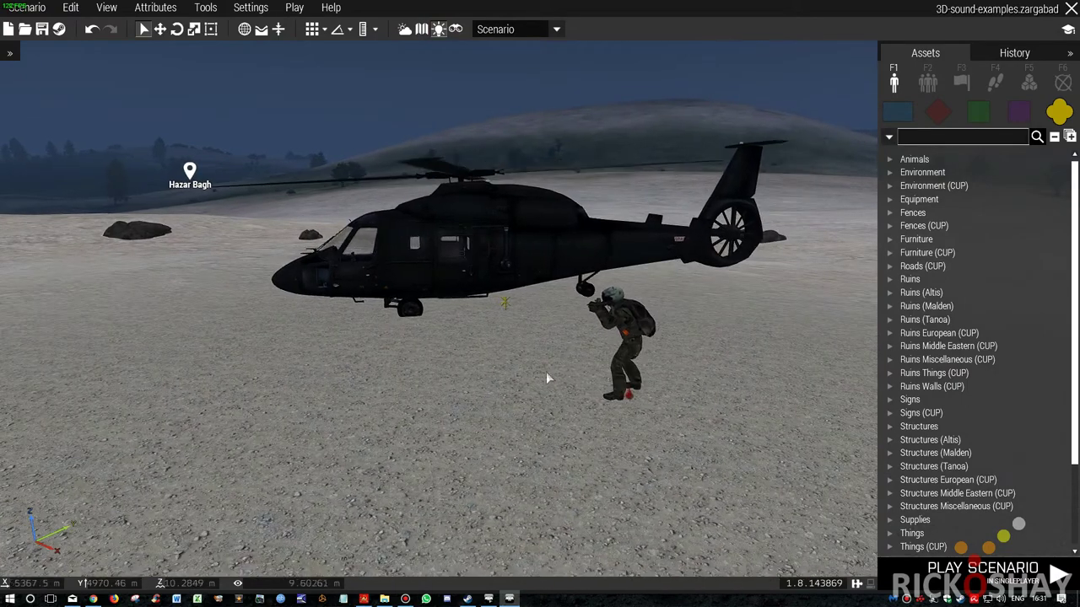
Step: Examine the attributes of the pilot beside the helicopter, highlighting the moveindriver statement and the variable name
{"action": "double_click", "coordinate": [629, 392]}
{"action": "left_click", "coordinate": [387, 165]}
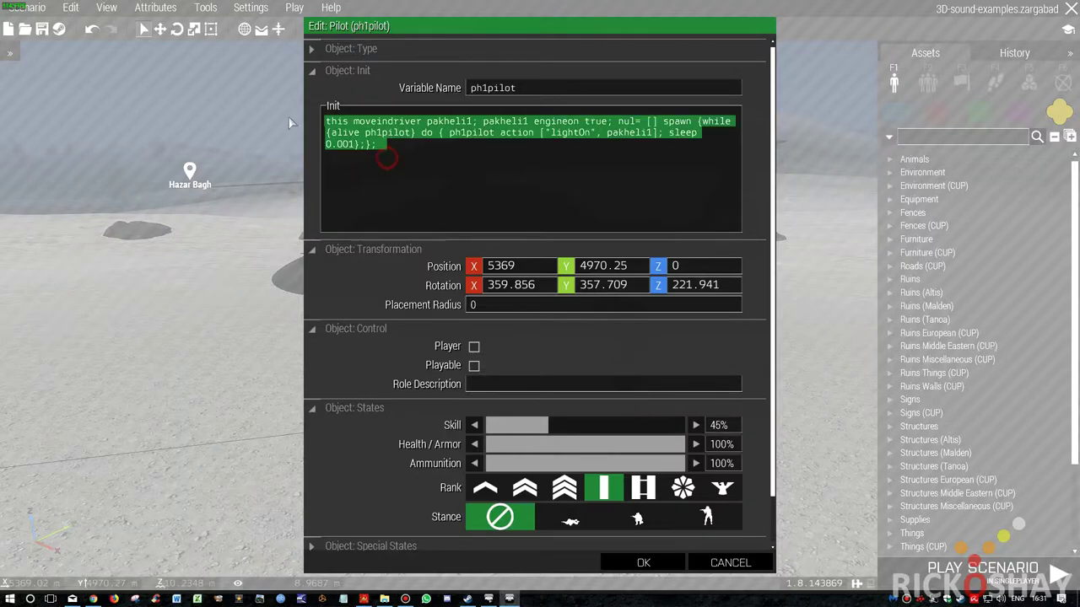
{"action": "left_click_drag", "start_coordinate": [325, 120], "coordinate": [479, 123]}
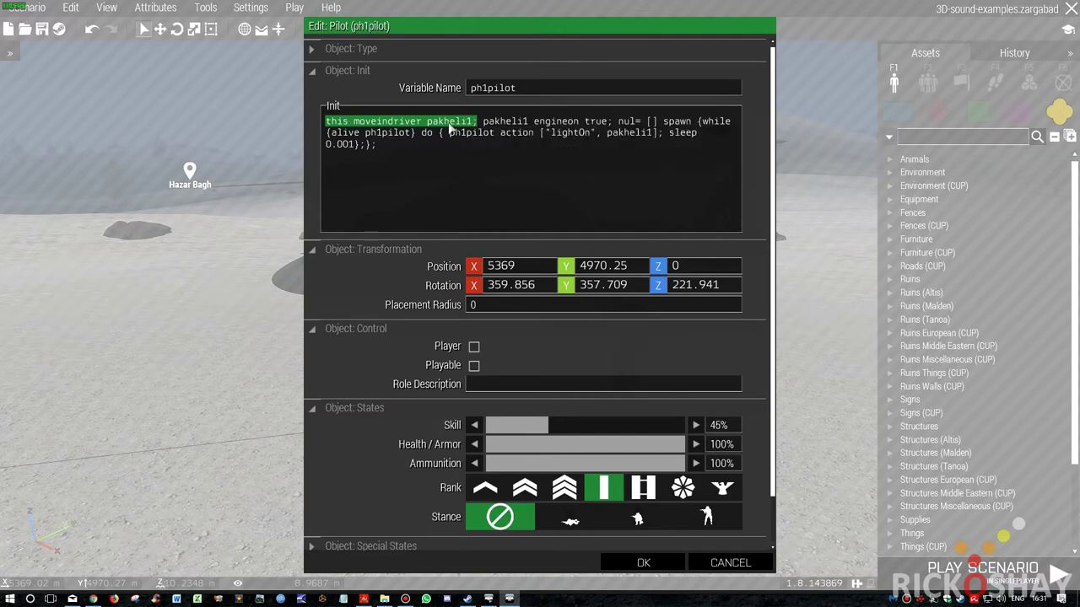
{"action": "double_click", "coordinate": [506, 89]}
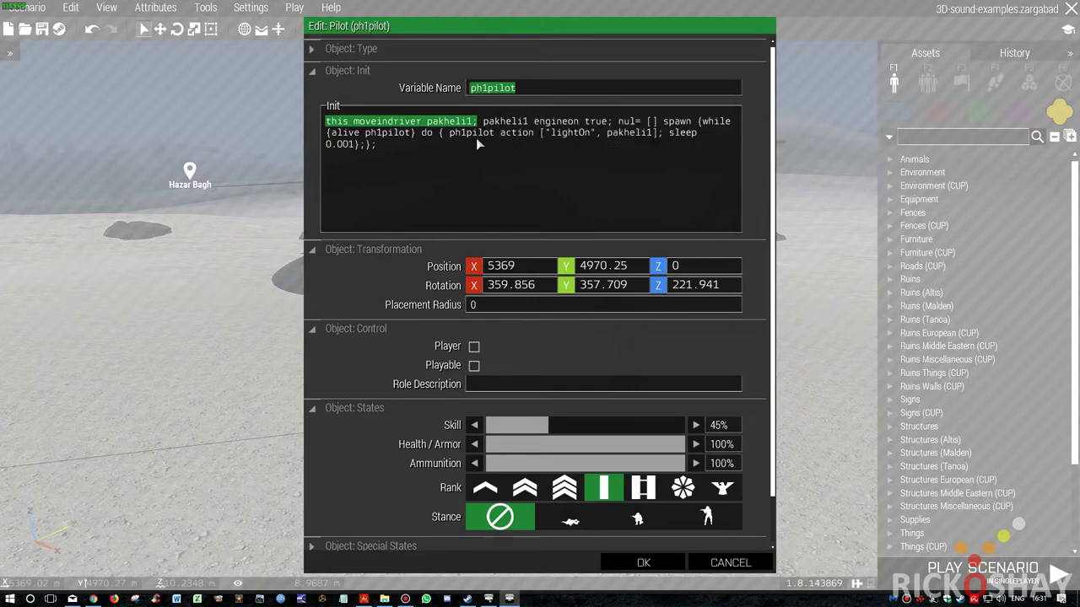
{"action": "left_click", "coordinate": [642, 563]}
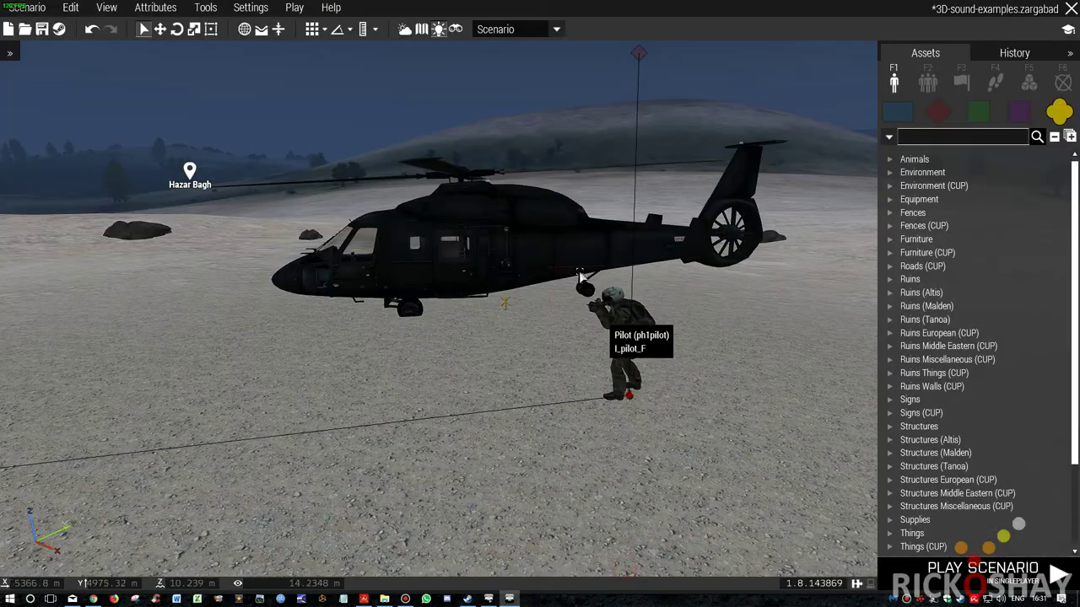
Step: Check the variable name in the PO-30 Orca helicopter's attributes
{"action": "double_click", "coordinate": [496, 270]}
{"action": "double_click", "coordinate": [529, 87]}
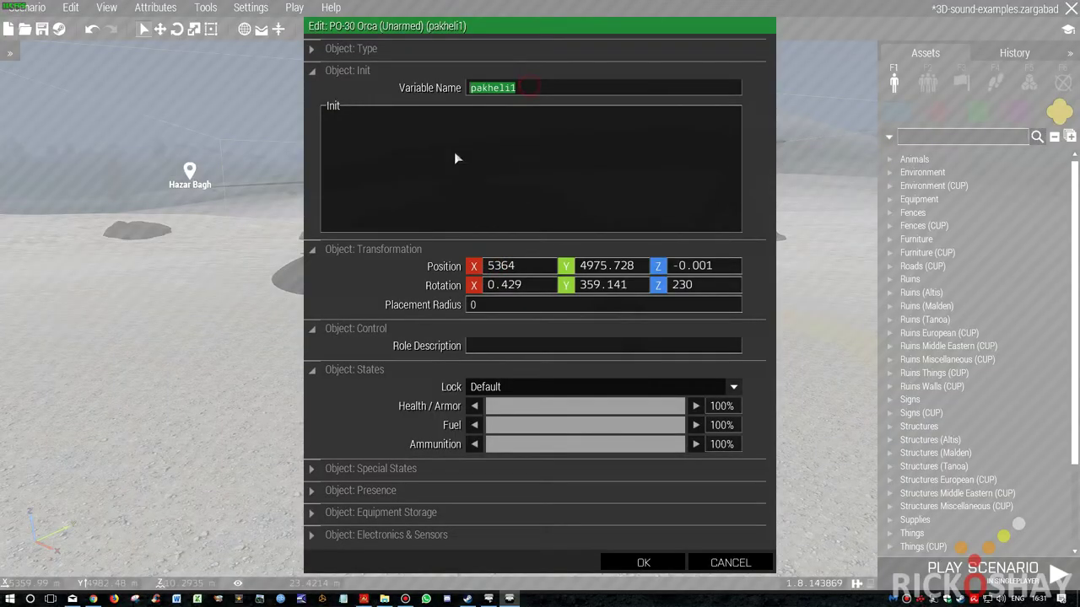
{"action": "key", "text": "Escape"}
Step: Reopen the pilot's attributes and examine the engineon statement and the looping lightOn action in the init code
{"action": "double_click", "coordinate": [615, 361]}
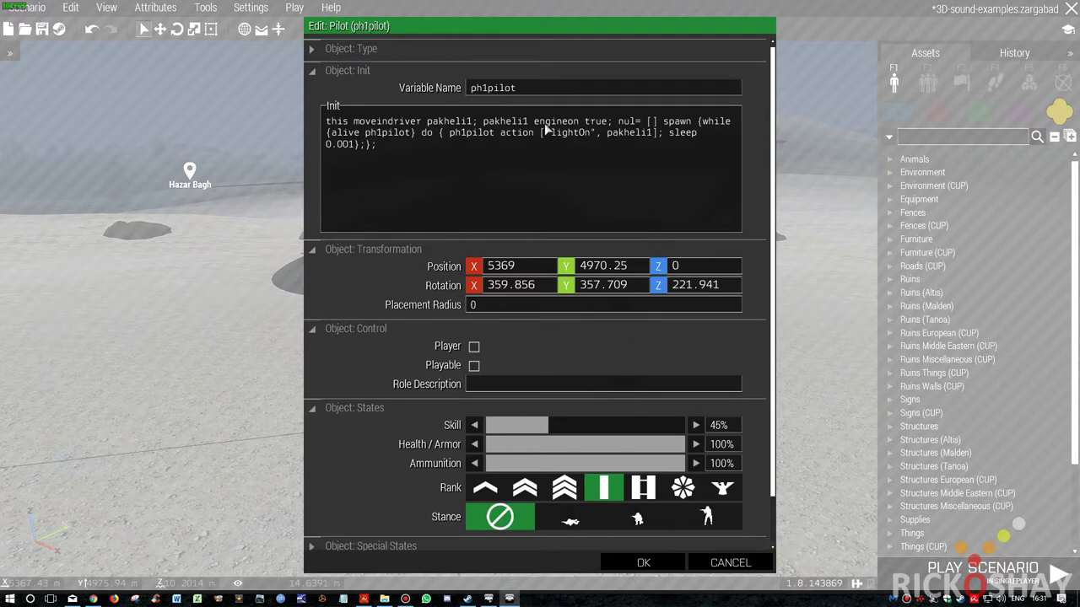
{"action": "left_click_drag", "start_coordinate": [482, 121], "coordinate": [697, 146]}
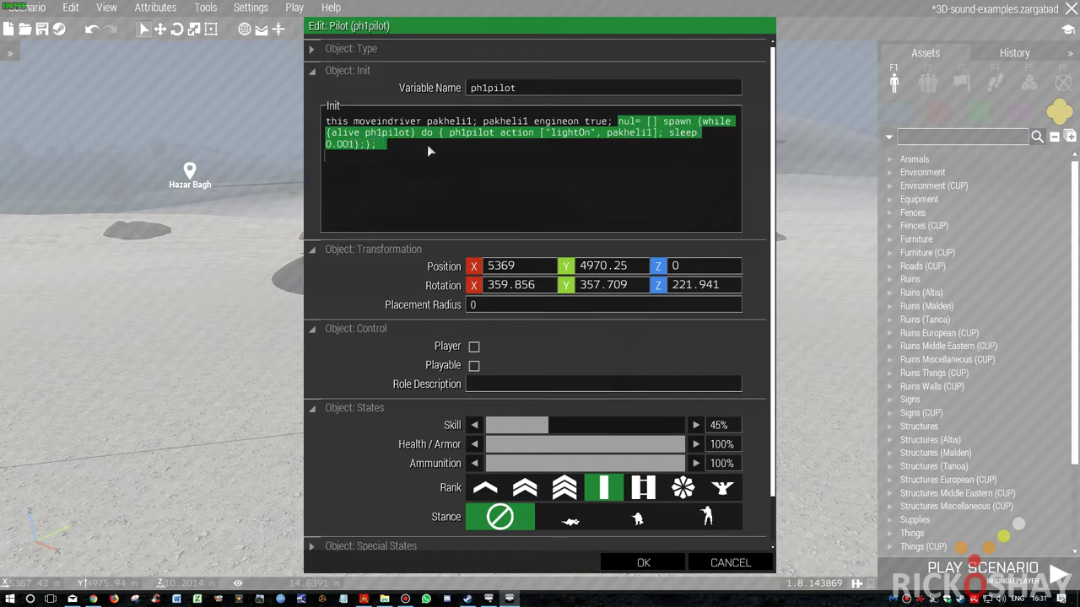
{"action": "left_click", "coordinate": [446, 134]}
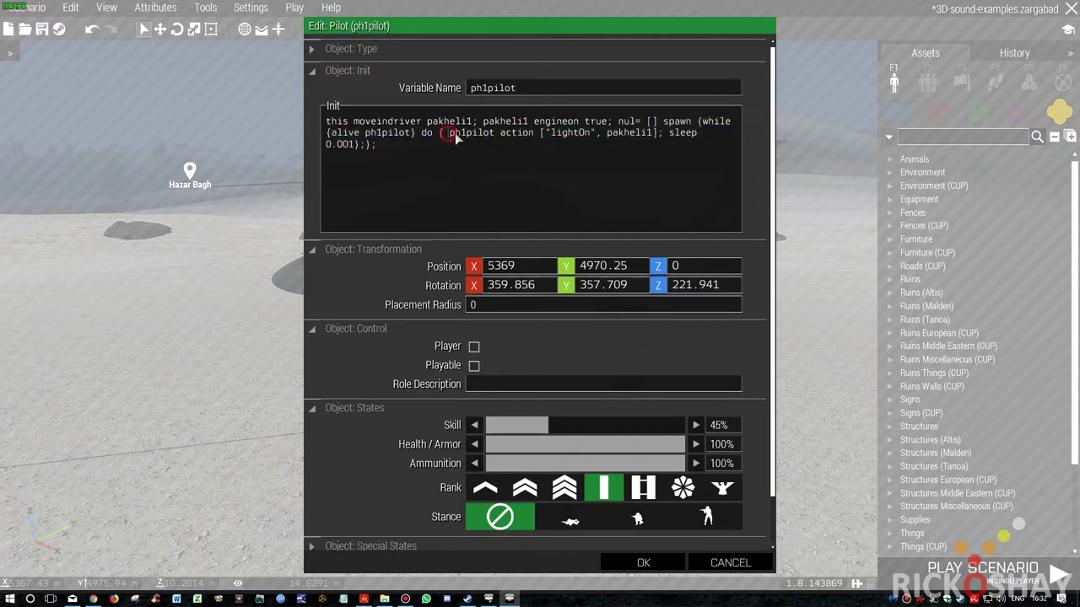
{"action": "left_click_drag", "start_coordinate": [545, 133], "coordinate": [626, 143]}
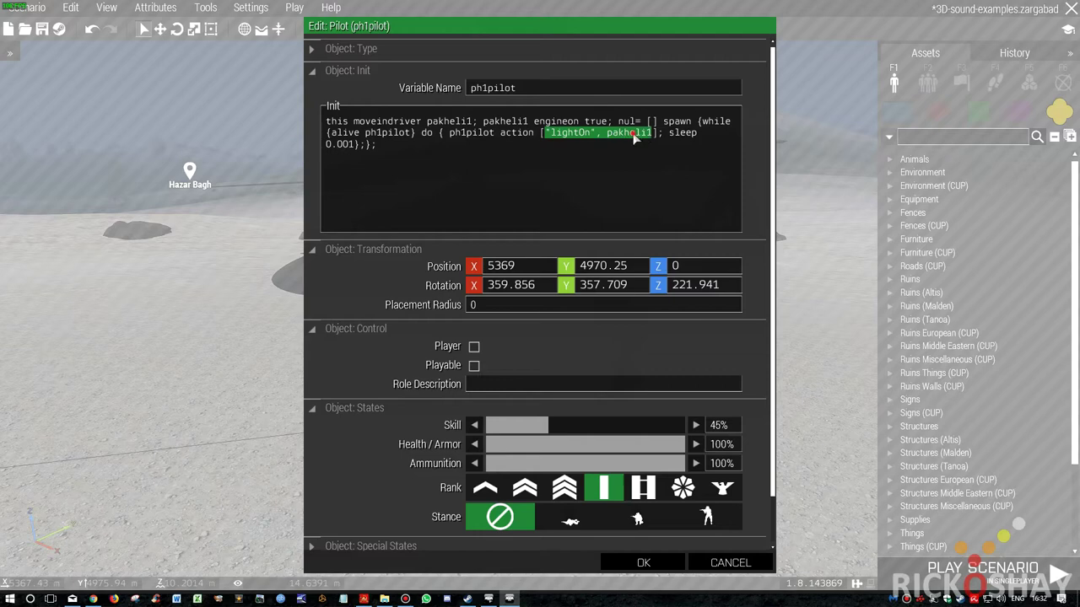
{"action": "left_click", "coordinate": [617, 145]}
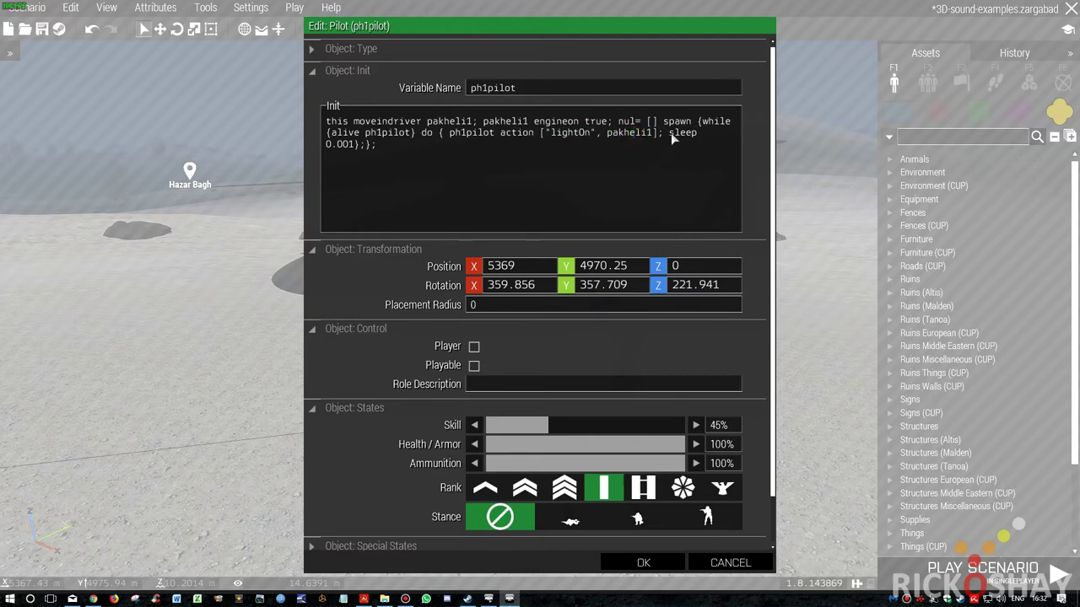
{"action": "left_click_drag", "start_coordinate": [690, 143], "coordinate": [366, 151]}
{"action": "left_click_drag", "start_coordinate": [501, 133], "coordinate": [534, 133]}
{"action": "left_click_drag", "start_coordinate": [450, 133], "coordinate": [534, 139]}
{"action": "left_click", "coordinate": [534, 142]}
{"action": "left_click", "coordinate": [642, 564]}
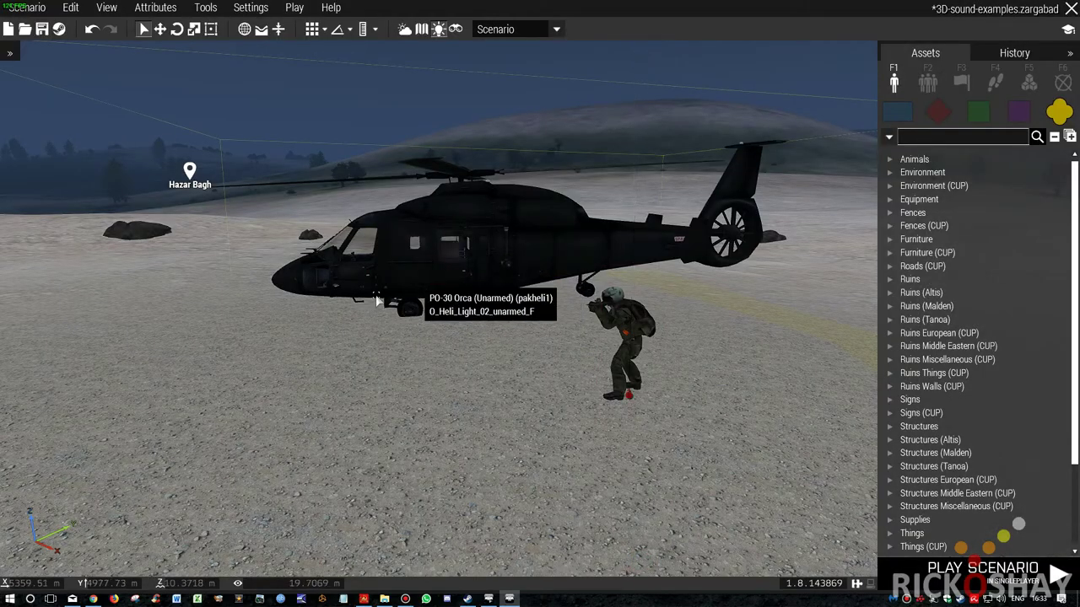
Step: Back away from the helicopter and bring its first waypoint and the linked trigger into view on the map
{"action": "key", "text": "a"}
{"action": "right_click_drag", "start_coordinate": [405, 350], "coordinate": [374, 407]}
{"action": "key", "text": "q"}
{"action": "key", "text": "s"}
{"action": "key", "text": "a"}
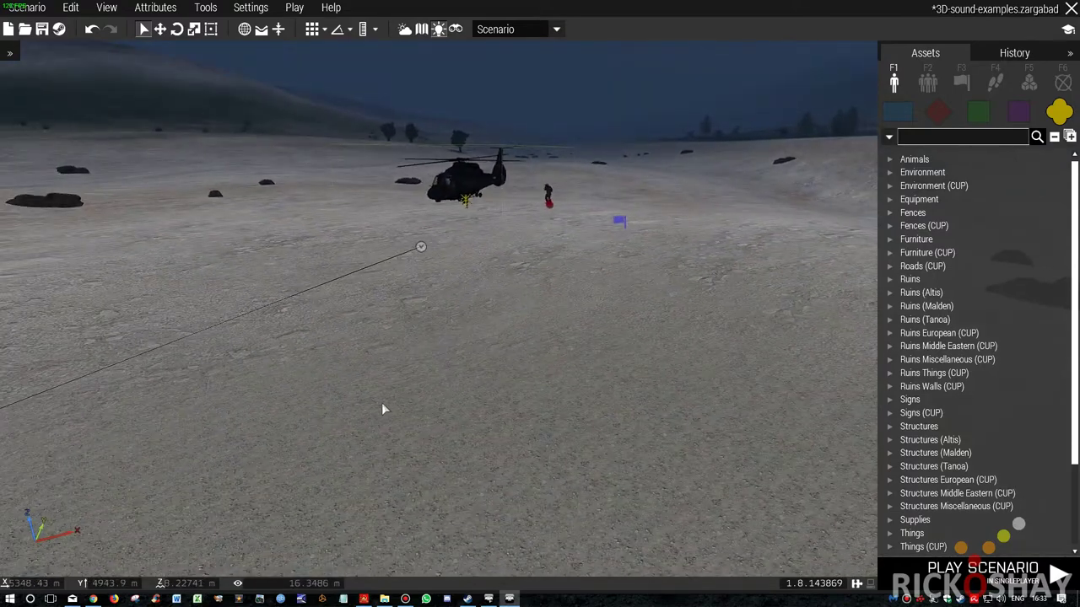
{"action": "key", "text": "m"}
{"action": "right_click_drag", "start_coordinate": [458, 349], "coordinate": [571, 236]}
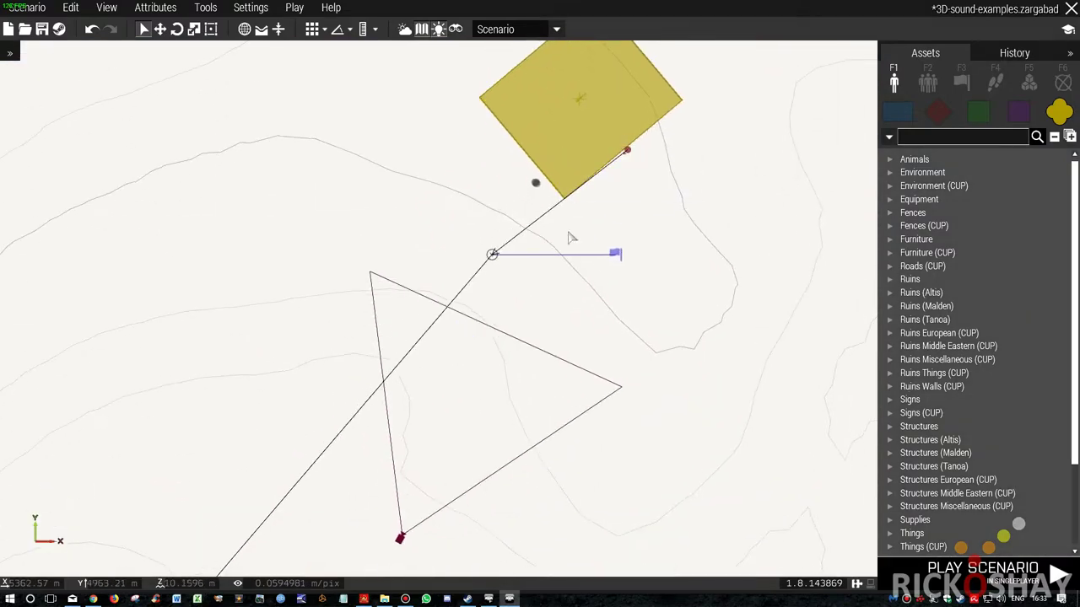
Step: Examine the behavior, speed mode and expression settings of the pilot's first MOVE waypoint
{"action": "double_click", "coordinate": [492, 255]}
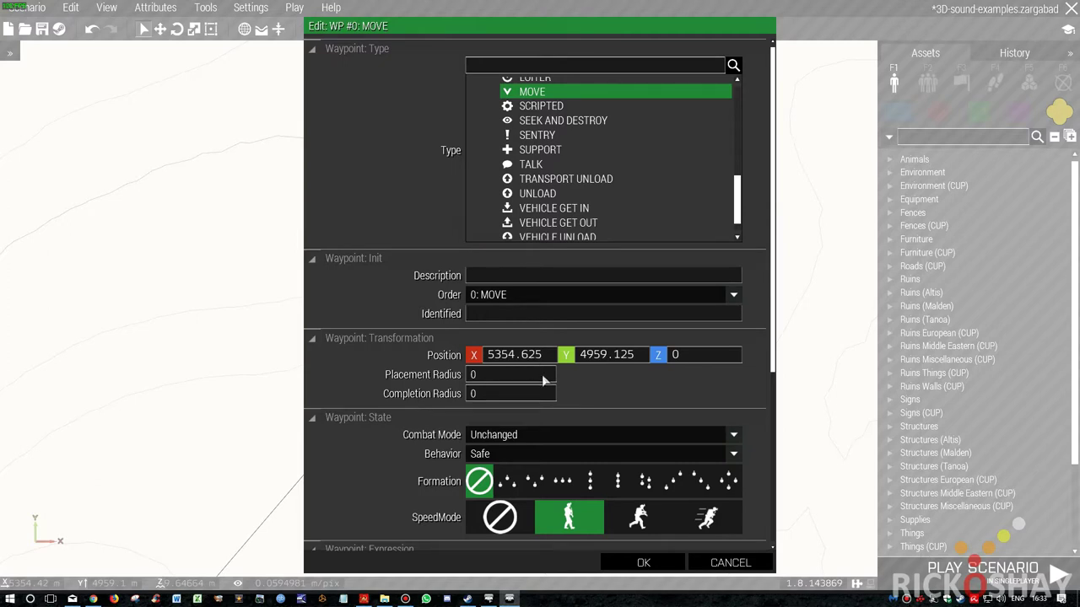
{"action": "scroll", "coordinate": [543, 381], "scroll_direction": "down", "scroll_amount": 2}
{"action": "left_click", "coordinate": [493, 402]}
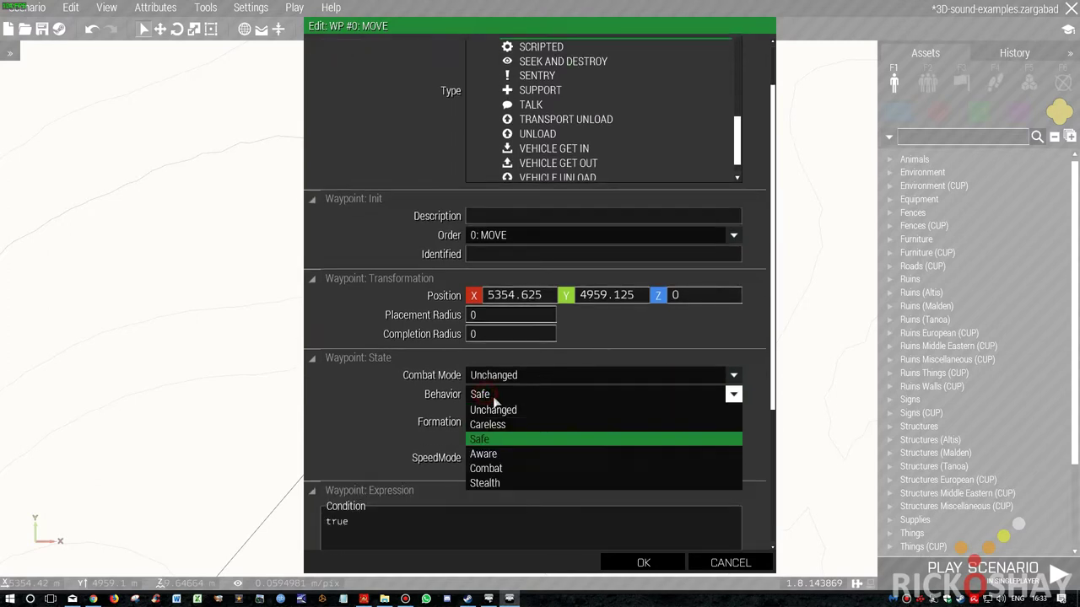
{"action": "left_click", "coordinate": [495, 401]}
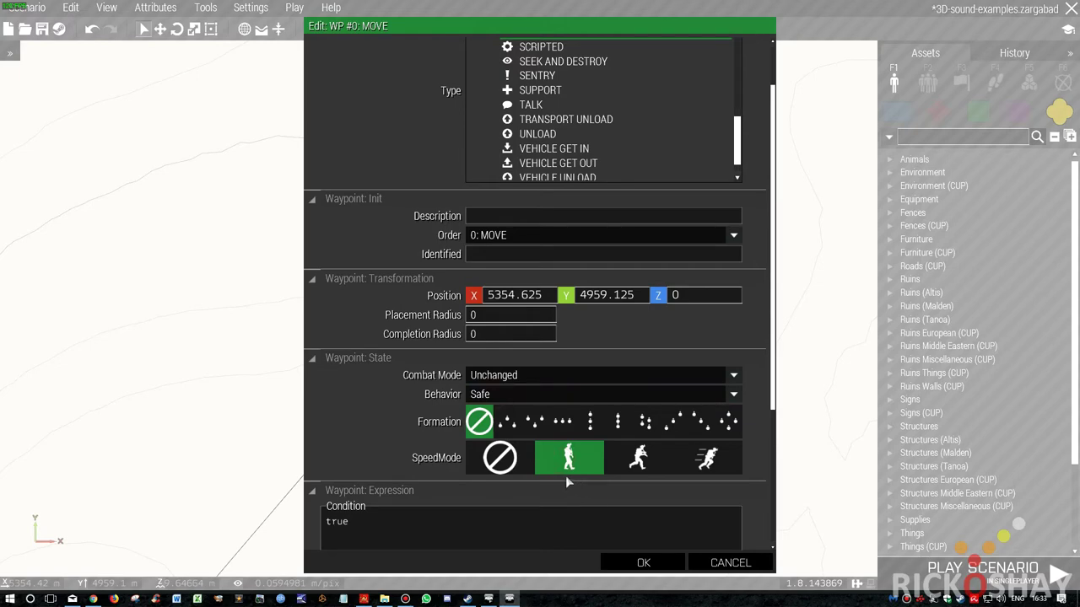
{"action": "scroll", "coordinate": [537, 454], "scroll_direction": "down", "scroll_amount": 3}
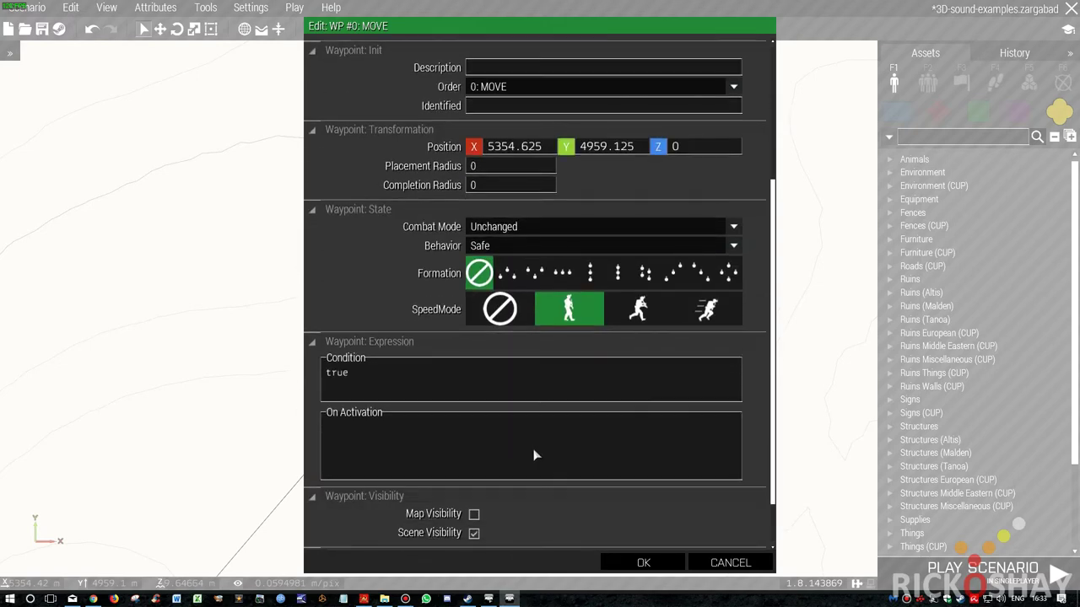
{"action": "scroll", "coordinate": [478, 420], "scroll_direction": "down", "scroll_amount": 1}
{"action": "scroll", "coordinate": [478, 420], "scroll_direction": "up", "scroll_amount": 5}
{"action": "scroll", "coordinate": [504, 340], "scroll_direction": "down", "scroll_amount": 3}
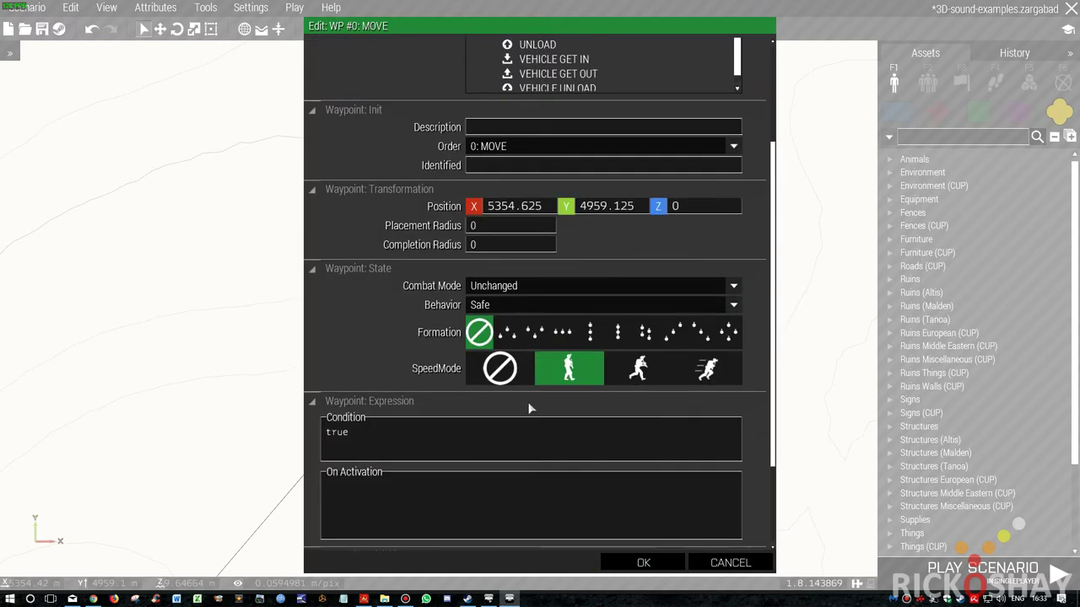
{"action": "left_click", "coordinate": [639, 564]}
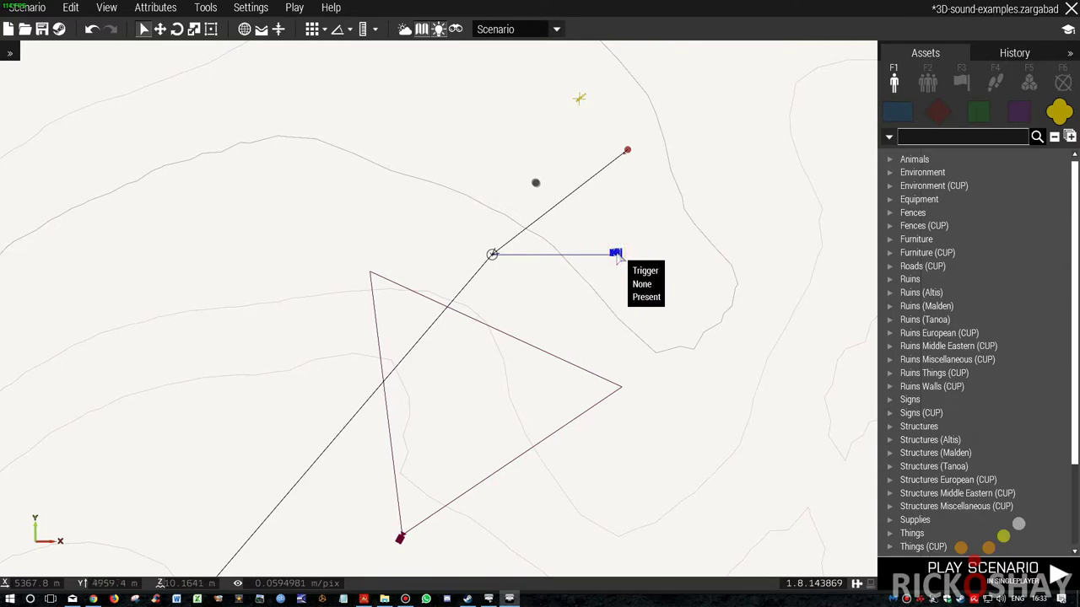
Step: Open the trigger linked to the first MOVE waypoint and highlight its helistart condition
{"action": "left_click", "coordinate": [492, 254]}
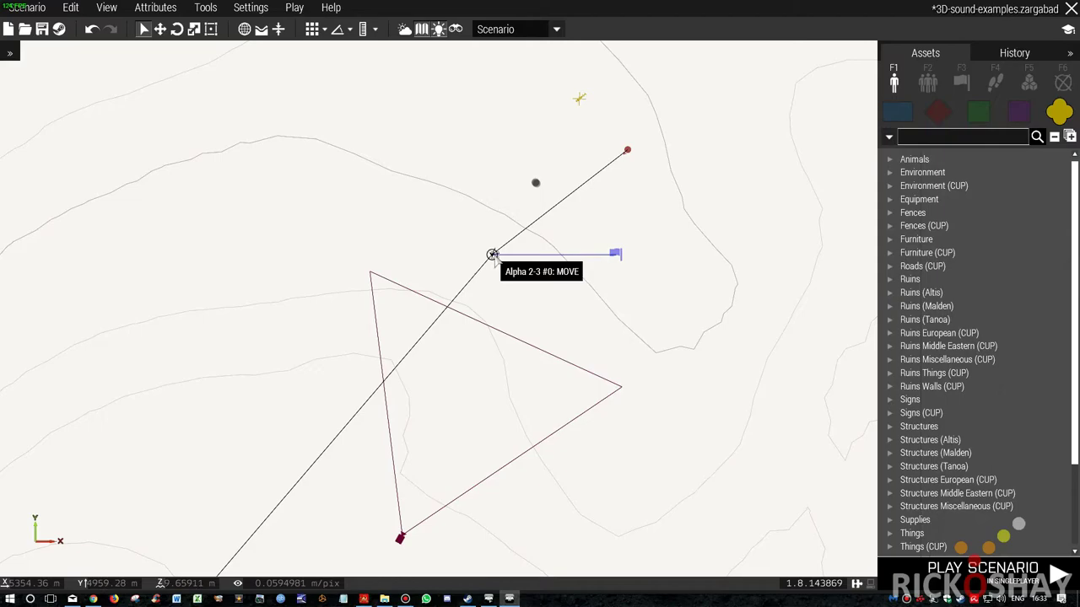
{"action": "double_click", "coordinate": [616, 254]}
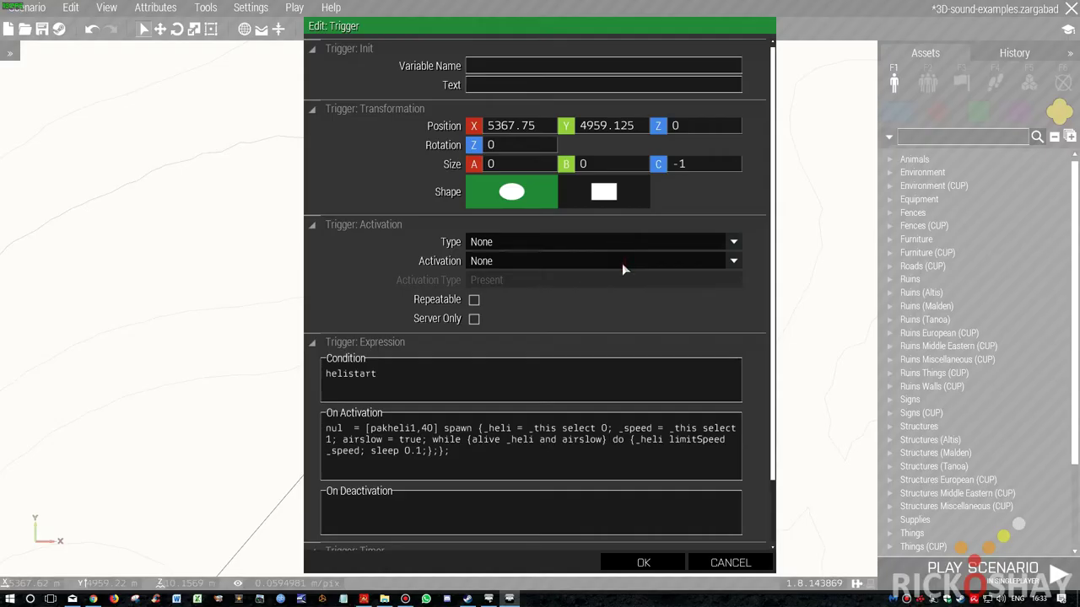
{"action": "double_click", "coordinate": [411, 378]}
{"action": "left_click", "coordinate": [389, 378]}
{"action": "left_click_drag", "start_coordinate": [390, 374], "coordinate": [318, 383]}
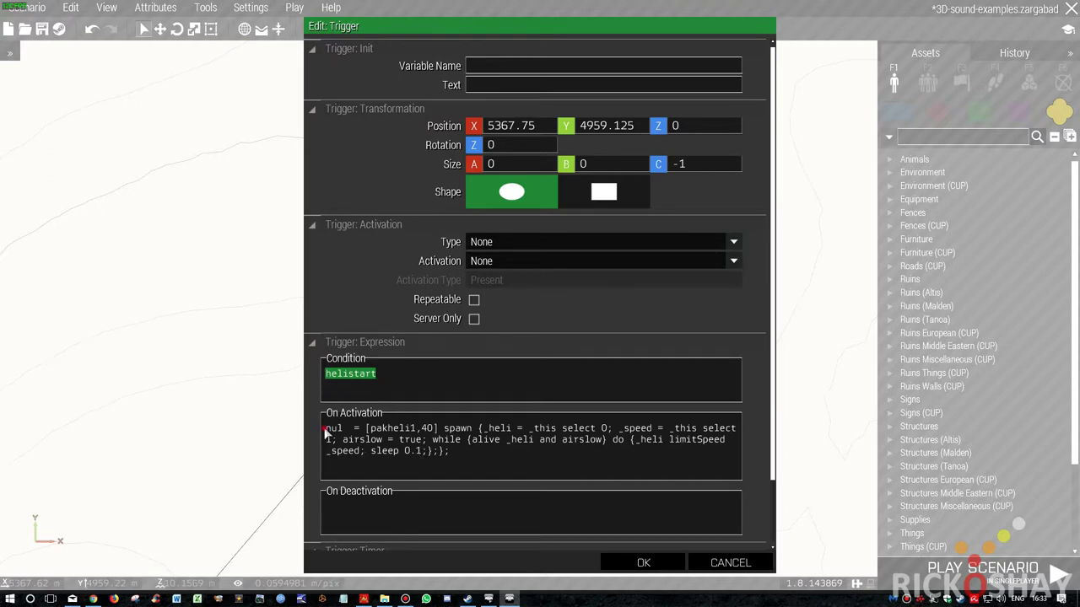
Step: Examine how the trigger's On Activation code passes pakheli1 and 40 into the _heli and _speed variables of the spawned script
{"action": "left_click_drag", "start_coordinate": [324, 431], "coordinate": [473, 446]}
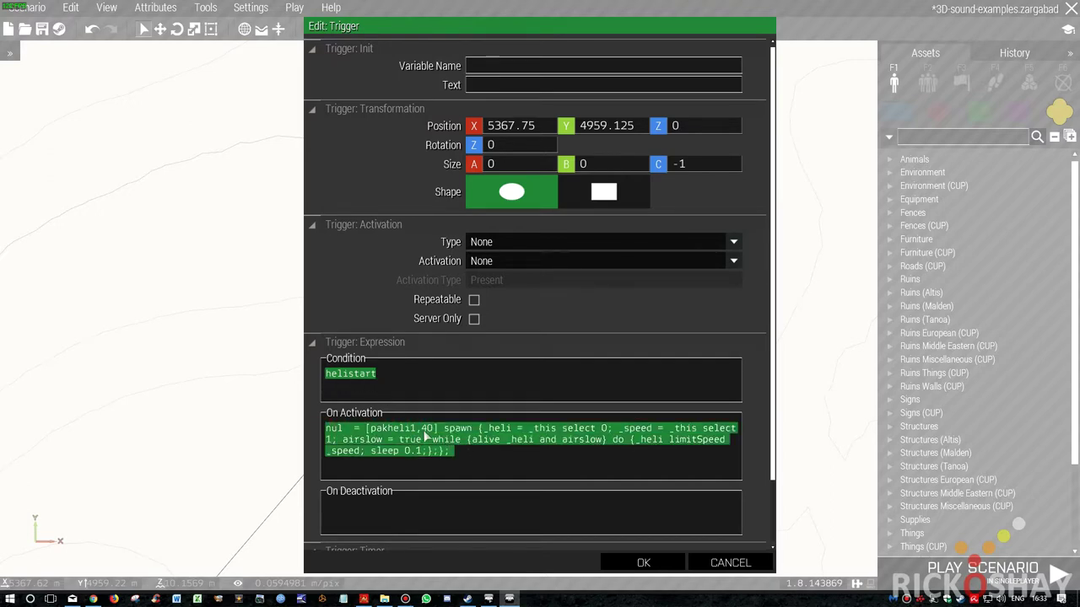
{"action": "left_click_drag", "start_coordinate": [372, 430], "coordinate": [431, 431]}
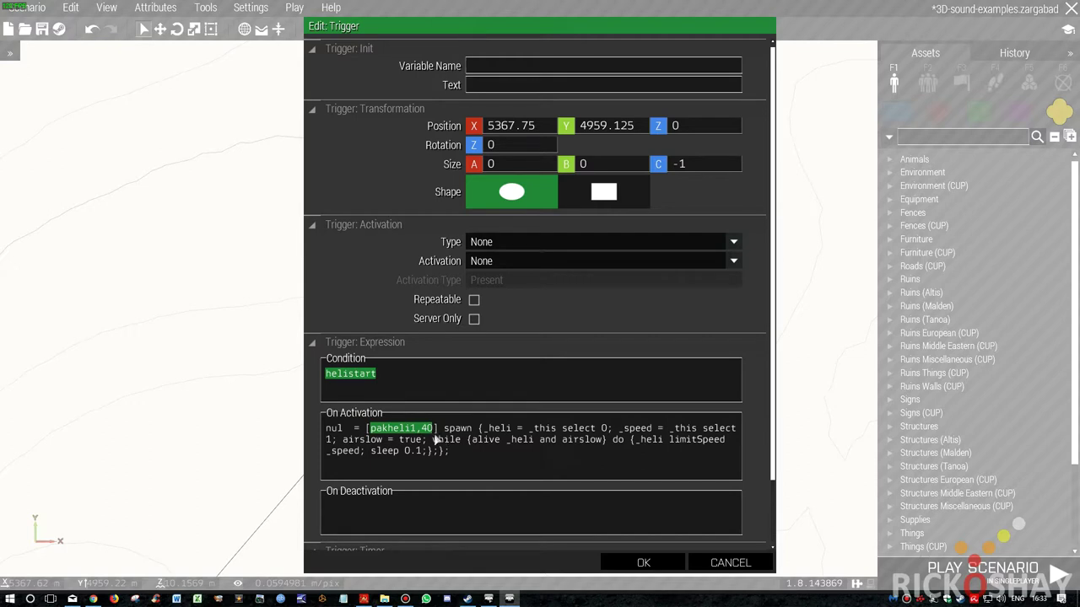
{"action": "double_click", "coordinate": [427, 432]}
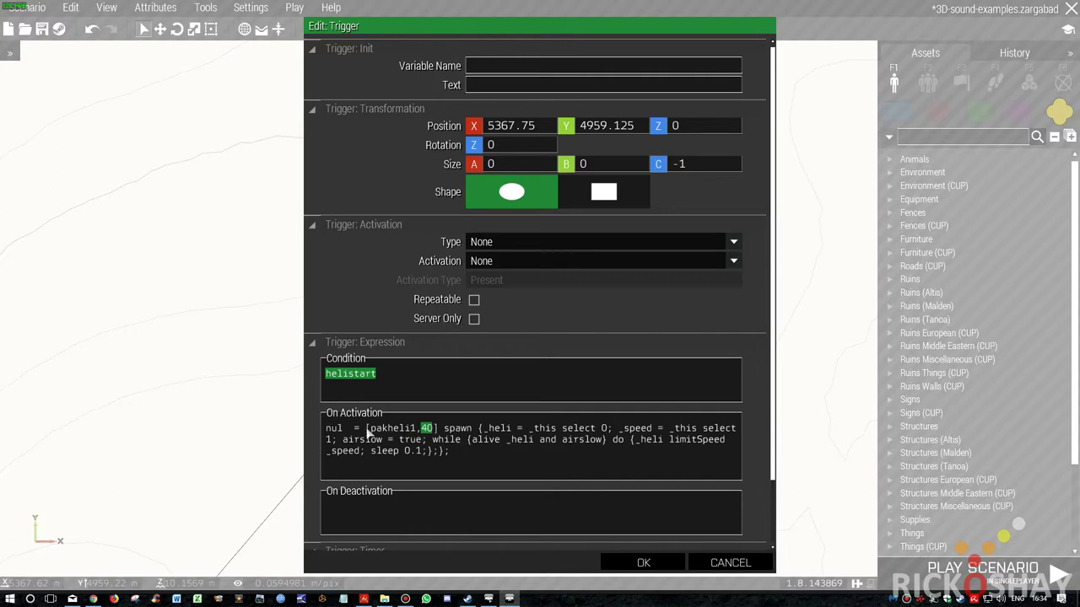
{"action": "left_click_drag", "start_coordinate": [368, 431], "coordinate": [475, 433]}
{"action": "left_click_drag", "start_coordinate": [484, 432], "coordinate": [606, 433]}
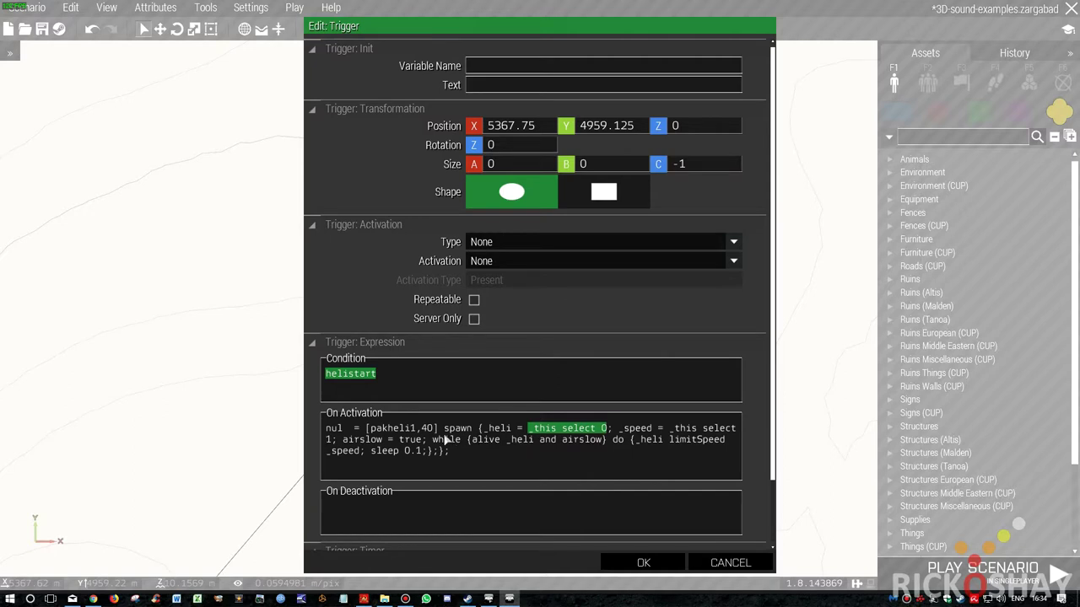
{"action": "left_click_drag", "start_coordinate": [369, 434], "coordinate": [414, 433]}
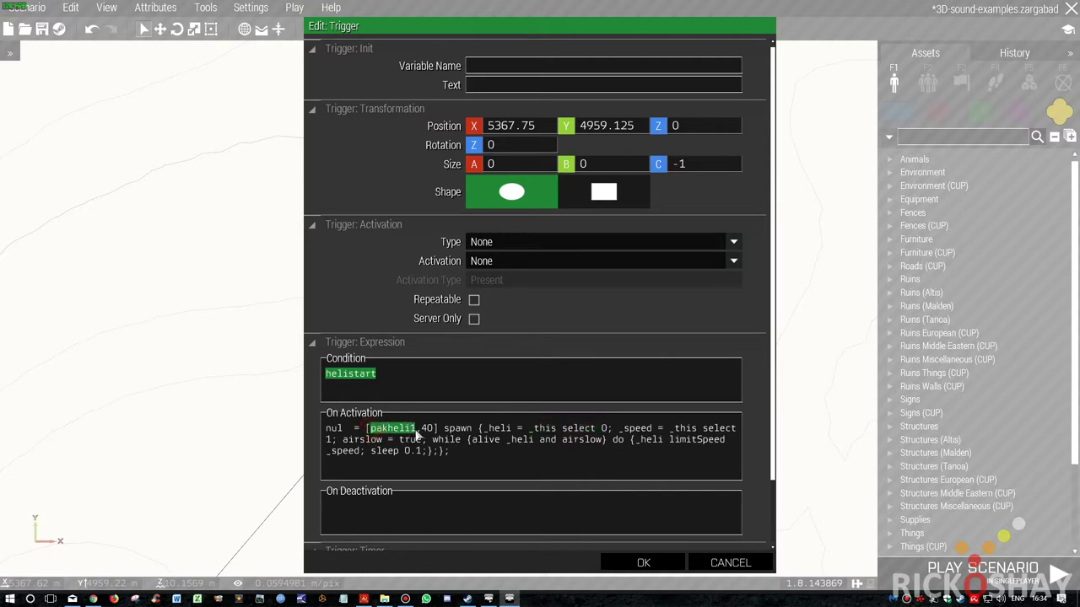
{"action": "left_click", "coordinate": [498, 431]}
{"action": "left_click_drag", "start_coordinate": [618, 432], "coordinate": [657, 436]}
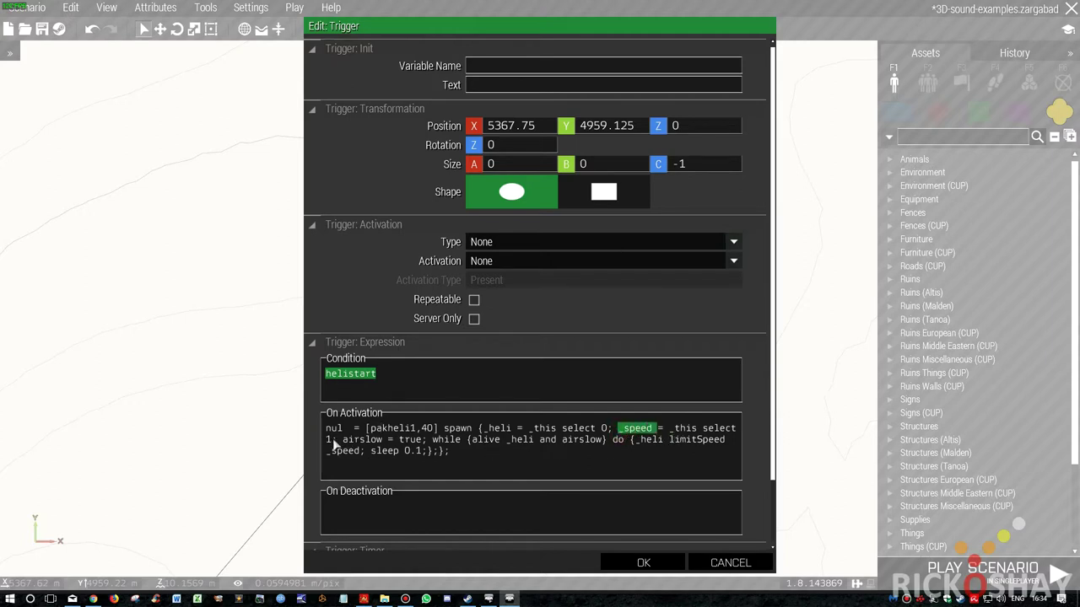
{"action": "double_click", "coordinate": [426, 429]}
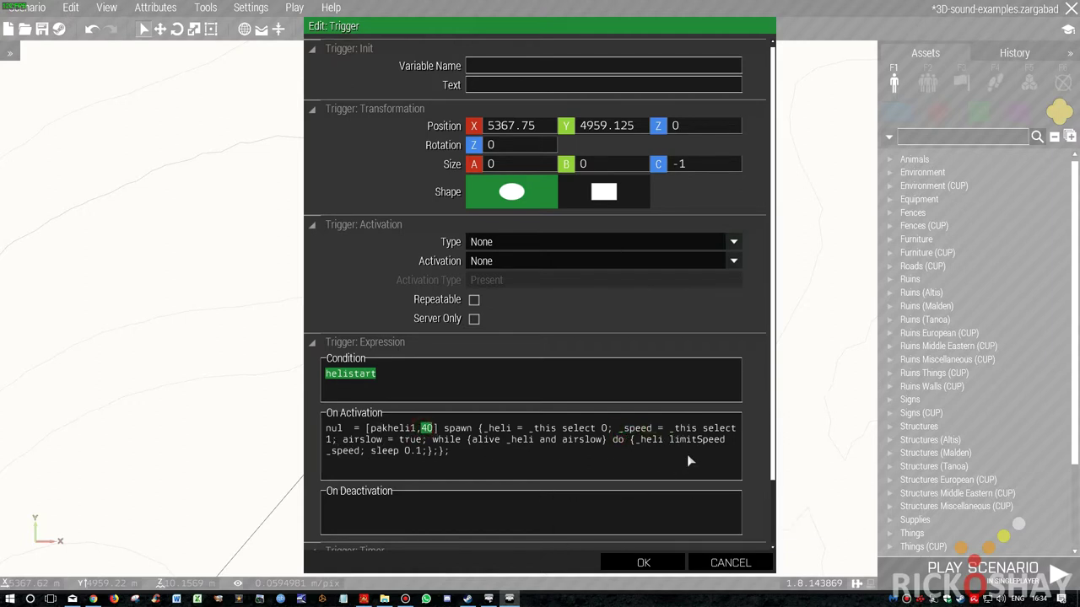
Step: Examine the airslow = true flag and the while loop with limitSpeed and sleep 0.1 in the On Activation code, and close the trigger
{"action": "left_click_drag", "start_coordinate": [342, 439], "coordinate": [424, 444]}
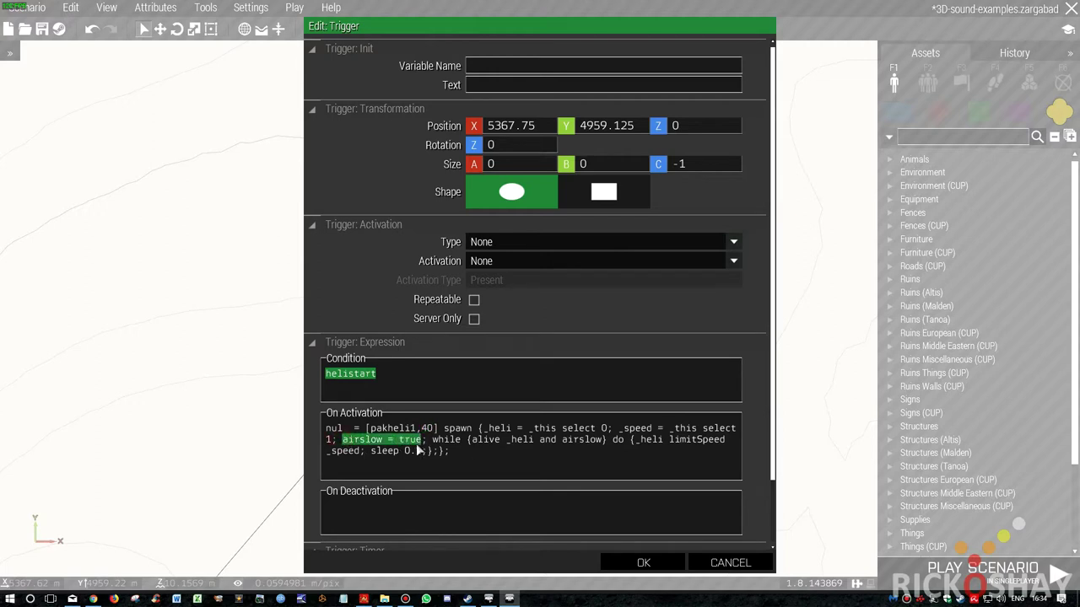
{"action": "triple_click", "coordinate": [381, 449]}
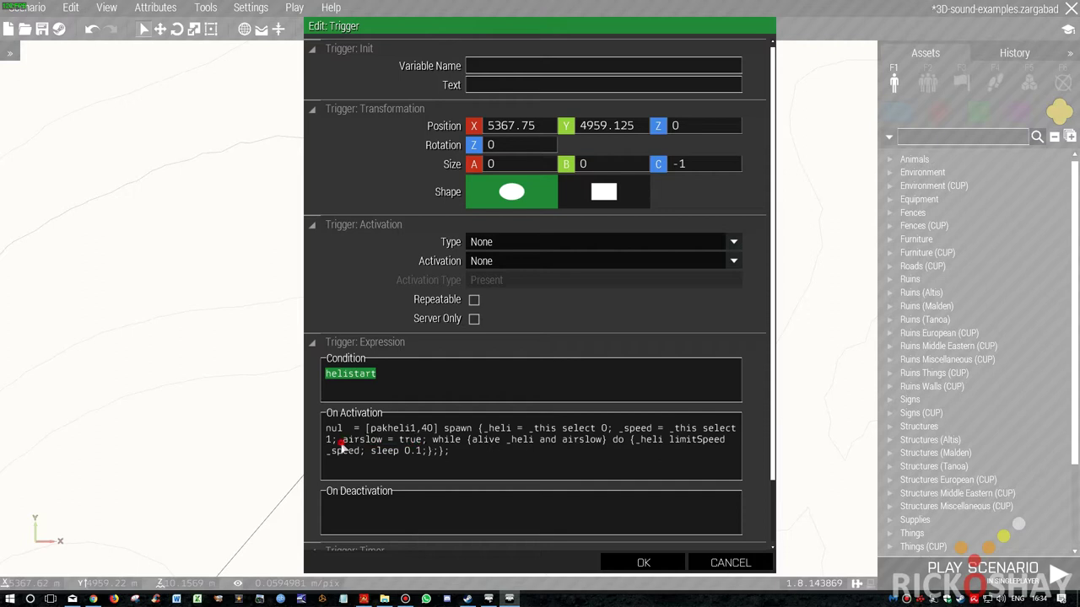
{"action": "double_click", "coordinate": [381, 447]}
{"action": "left_click", "coordinate": [364, 449]}
{"action": "left_click_drag", "start_coordinate": [429, 440], "coordinate": [534, 444]}
{"action": "left_click_drag", "start_coordinate": [563, 442], "coordinate": [586, 442]}
{"action": "double_click", "coordinate": [596, 441]}
{"action": "left_click_drag", "start_coordinate": [632, 441], "coordinate": [426, 453]}
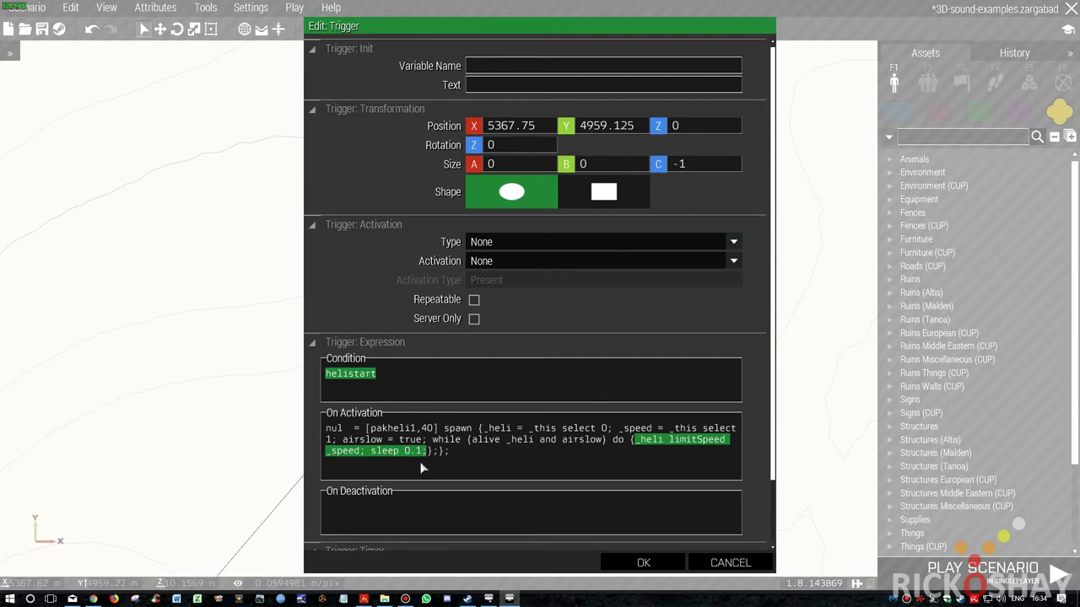
{"action": "left_click", "coordinate": [641, 562]}
Step: Check the completion radius of the Alpha 2-3 #1 MOVE waypoint southeast of The Villa, and save the scenario
{"action": "key", "text": "s"}
{"action": "scroll", "coordinate": [564, 421], "scroll_direction": "down", "scroll_amount": 5}
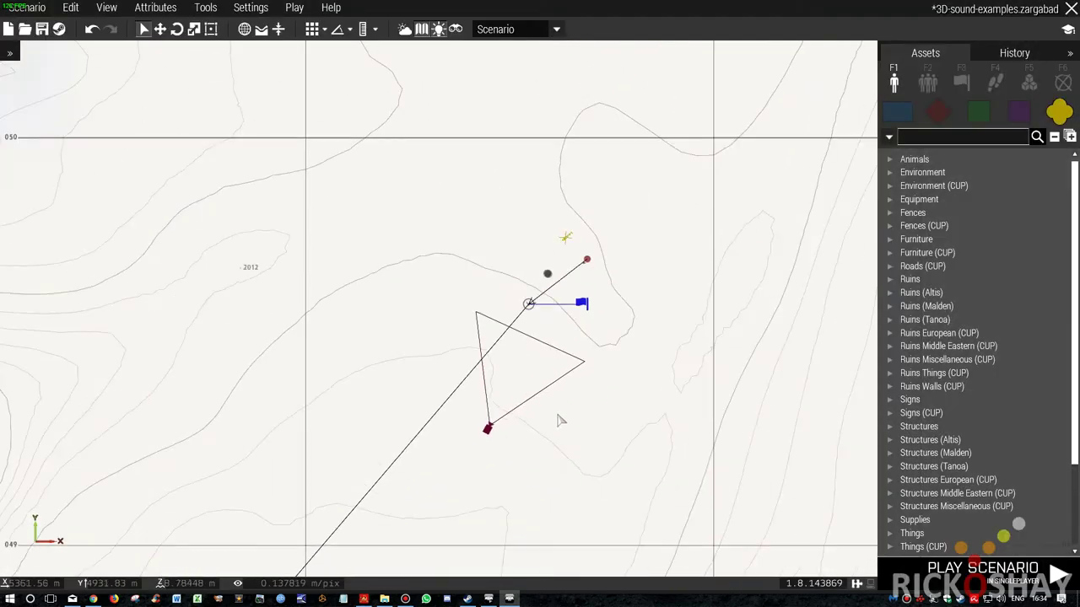
{"action": "right_click_drag", "start_coordinate": [385, 427], "coordinate": [647, 135]}
{"action": "left_click", "coordinate": [498, 313]}
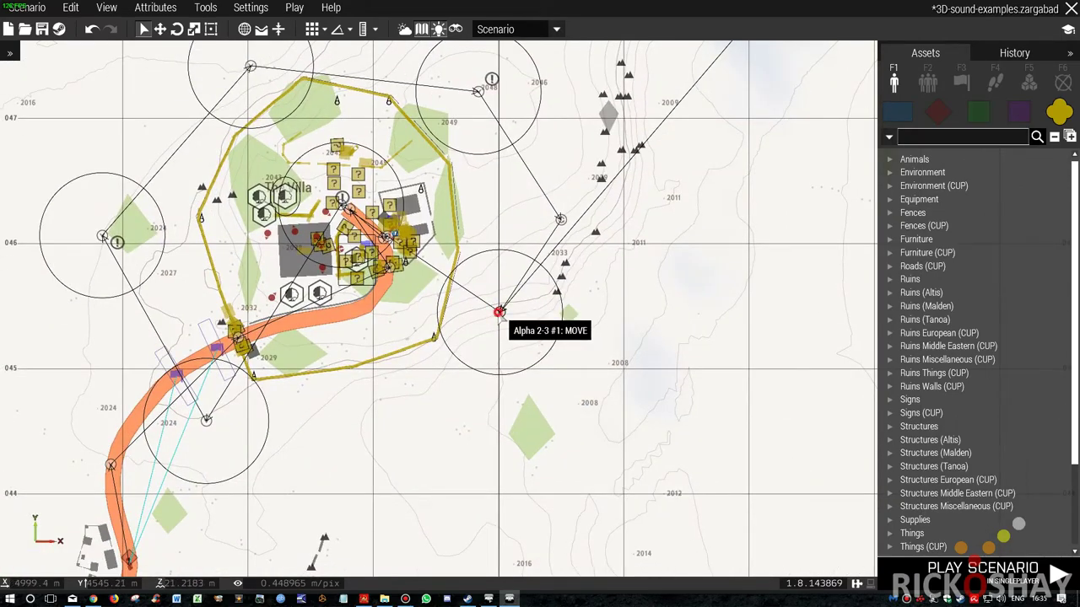
{"action": "double_click", "coordinate": [499, 311]}
{"action": "scroll", "coordinate": [522, 456], "scroll_direction": "down", "scroll_amount": 3}
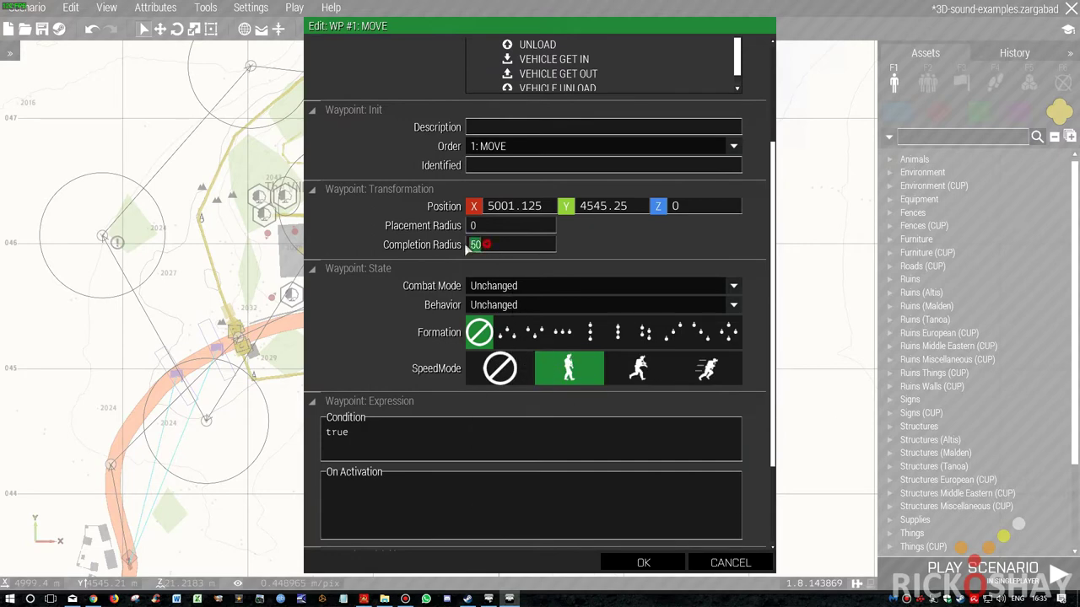
{"action": "left_click", "coordinate": [628, 562]}
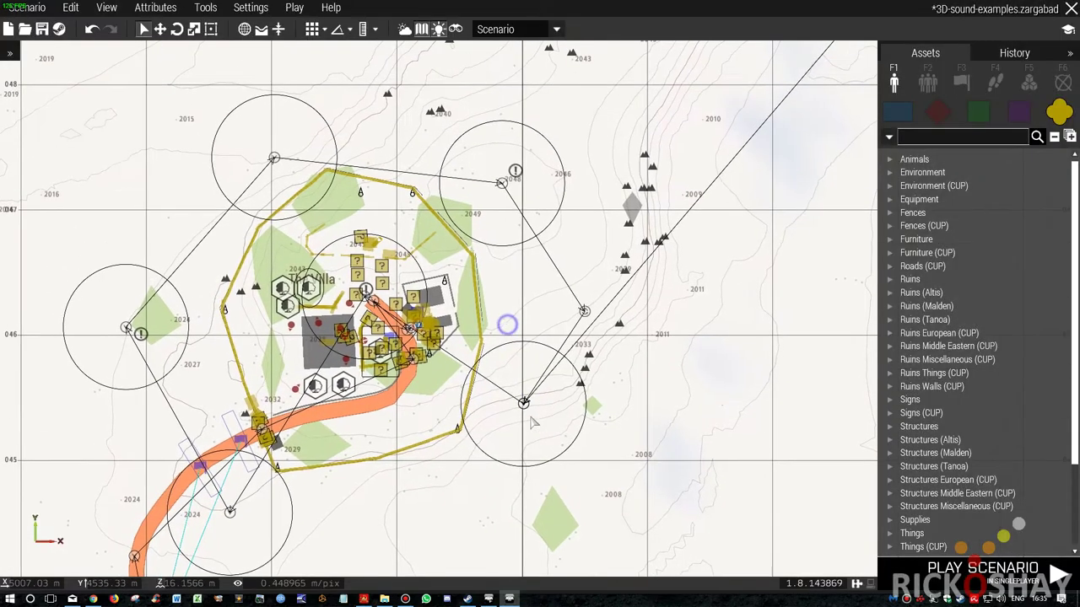
{"action": "left_click", "coordinate": [41, 29]}
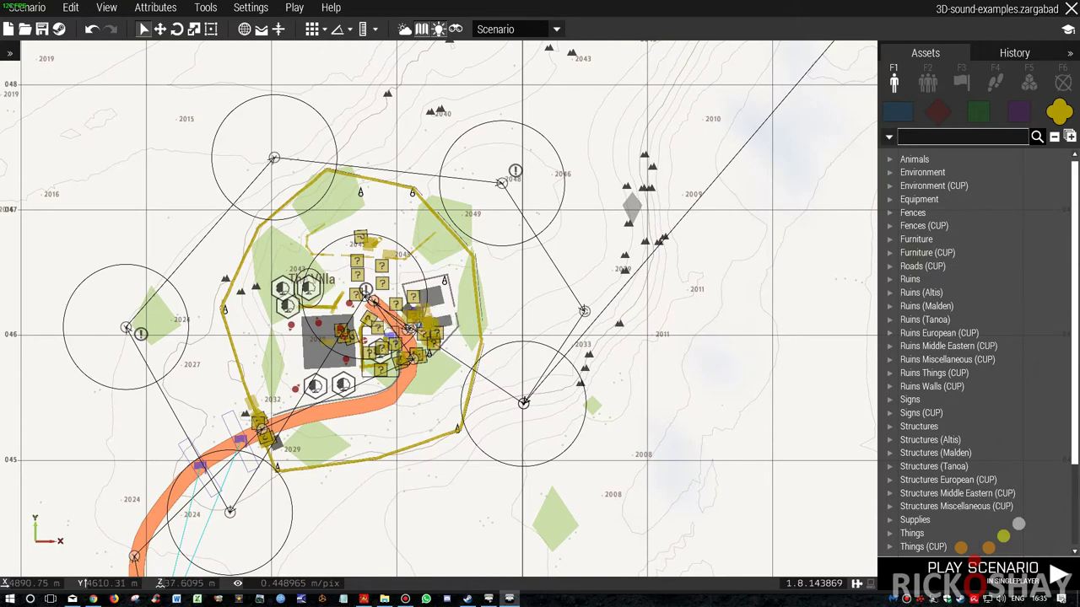
Step: Open the Alpha 2-3 #2 MOVE waypoint at The Villa and examine the sound name and distance in its say3D activation code
{"action": "scroll", "coordinate": [383, 322], "scroll_direction": "up", "scroll_amount": 5}
{"action": "scroll", "coordinate": [380, 310], "scroll_direction": "down", "scroll_amount": 5}
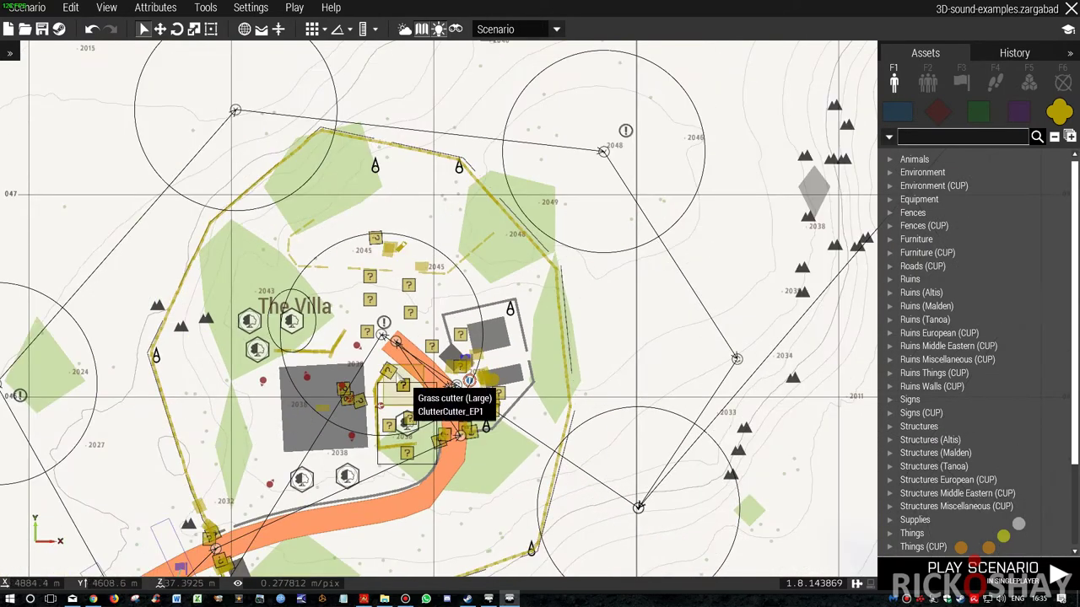
{"action": "scroll", "coordinate": [385, 336], "scroll_direction": "up", "scroll_amount": 6}
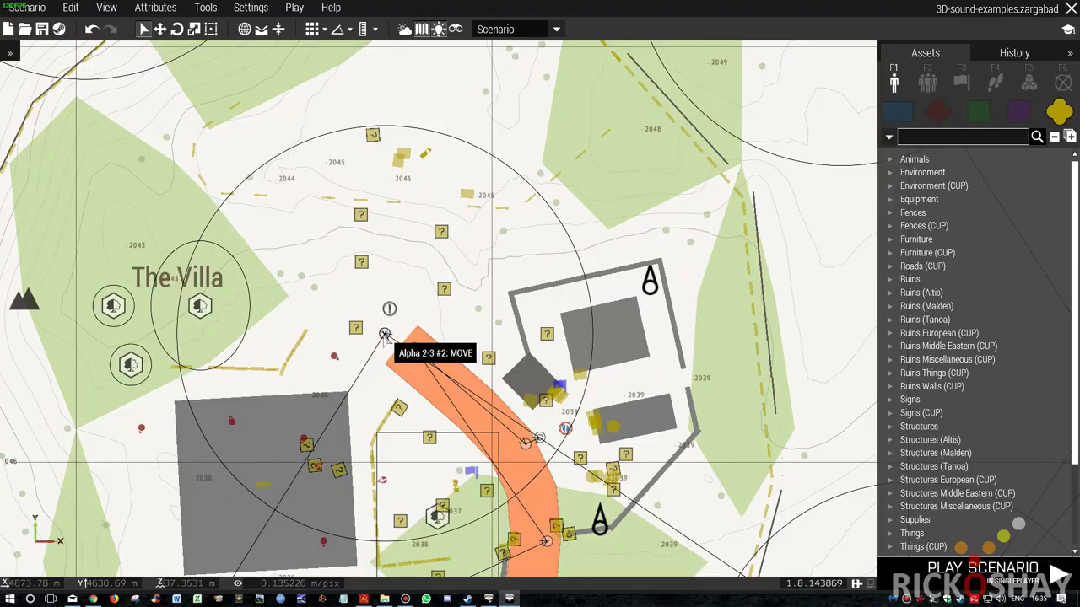
{"action": "double_click", "coordinate": [384, 335]}
{"action": "scroll", "coordinate": [446, 447], "scroll_direction": "down", "scroll_amount": 4}
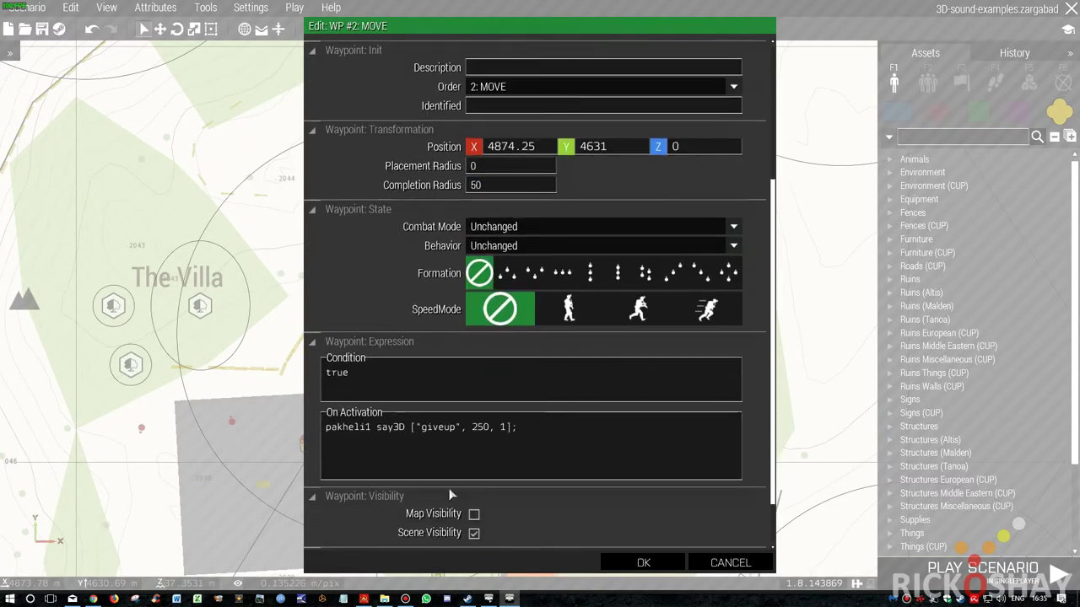
{"action": "left_click_drag", "start_coordinate": [533, 427], "coordinate": [313, 428]}
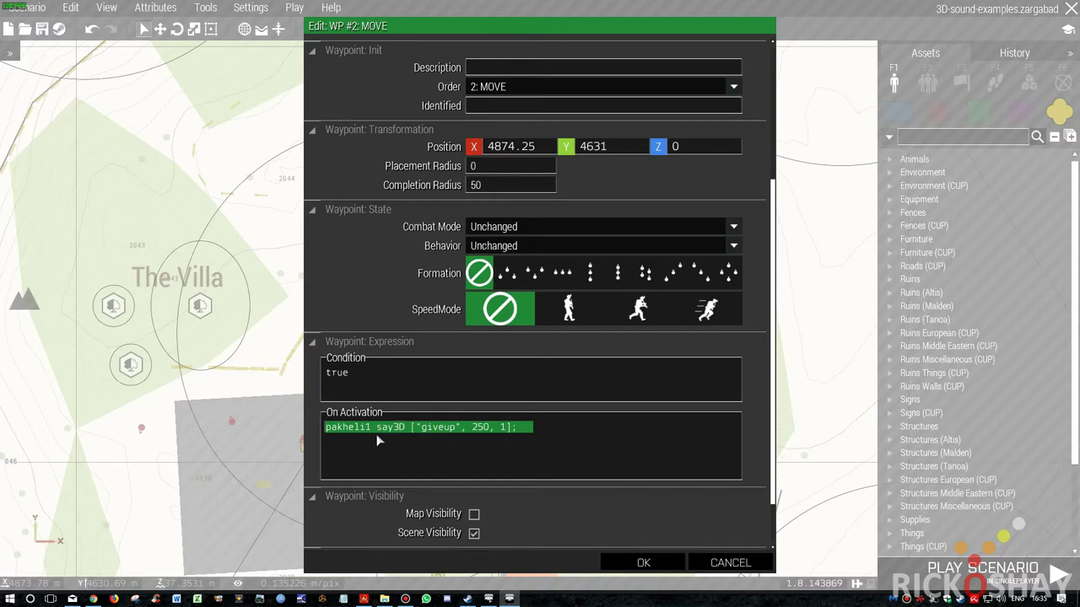
{"action": "left_click", "coordinate": [420, 428]}
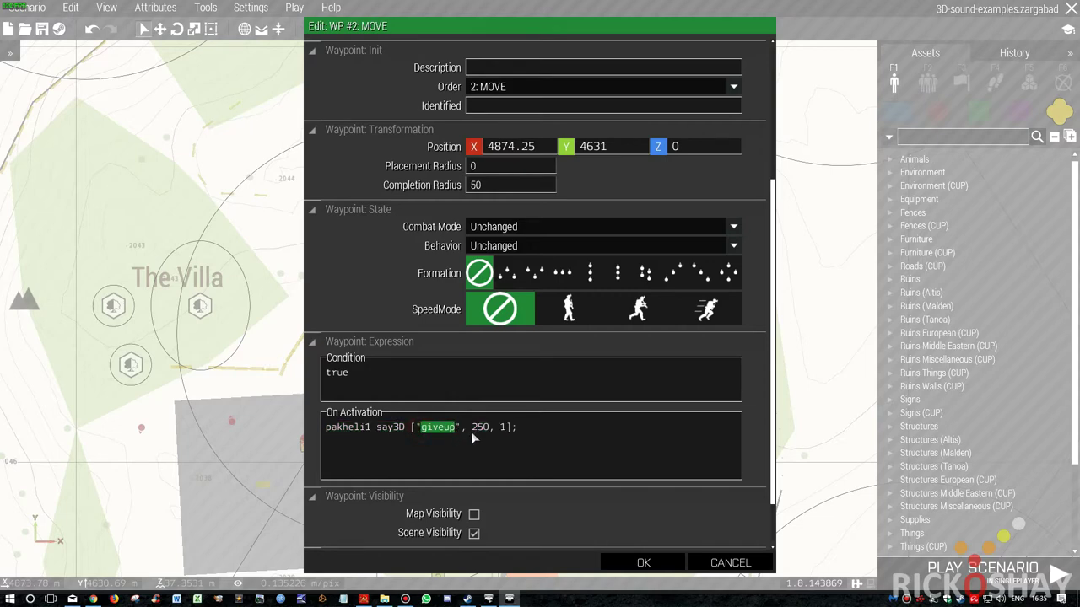
{"action": "left_click_drag", "start_coordinate": [471, 427], "coordinate": [489, 426]}
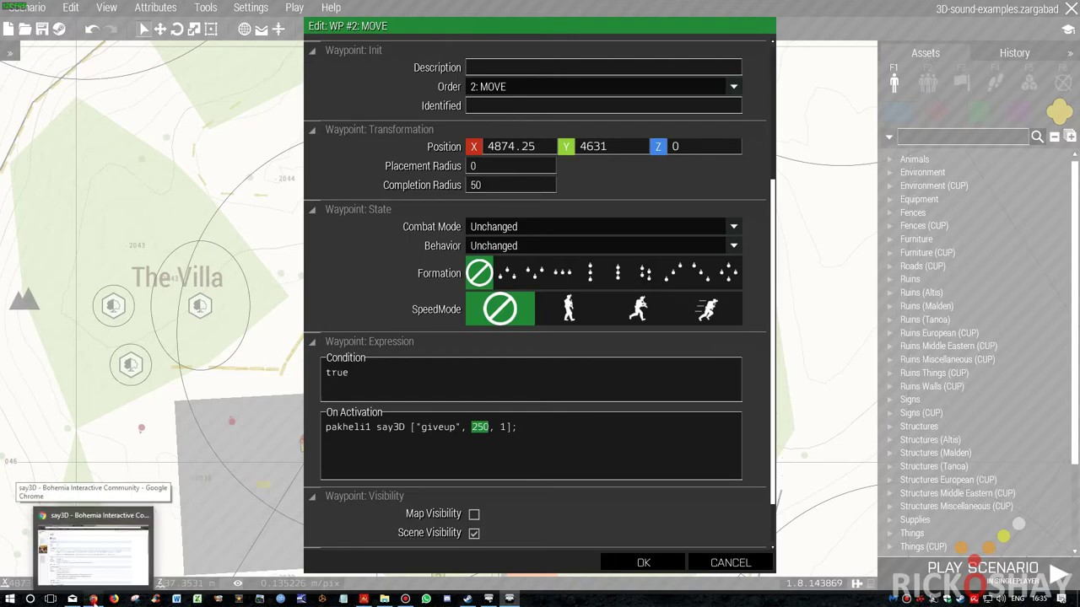
Step: Switch to Chrome to consult the say3D wiki page's alternative syntaxes with maxDistance and pitch, and return to the Eden Editor
{"action": "left_click", "coordinate": [93, 599]}
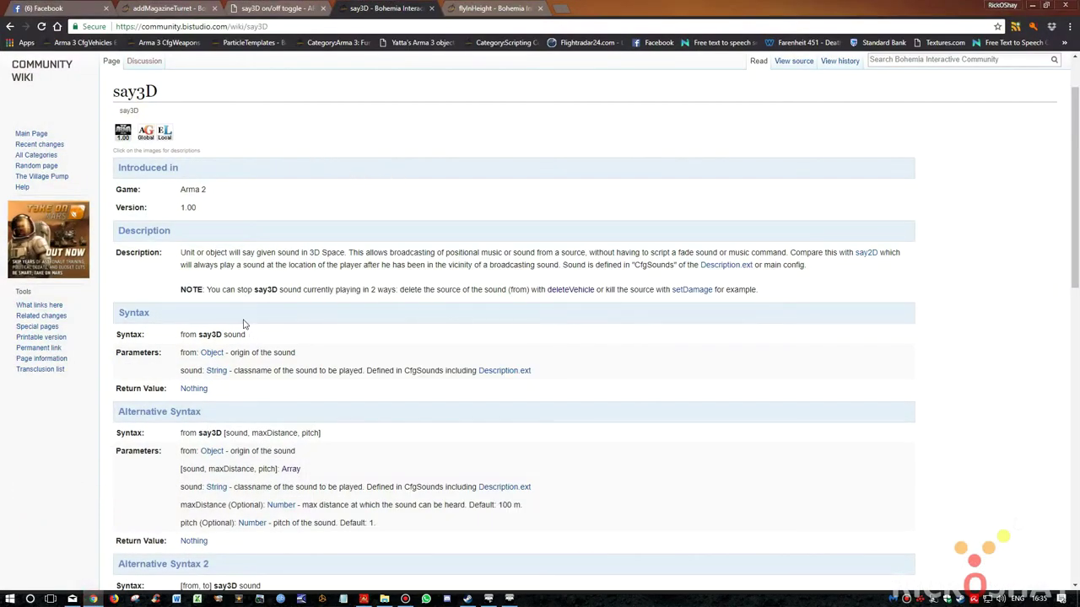
{"action": "scroll", "coordinate": [295, 388], "scroll_direction": "down", "scroll_amount": 3}
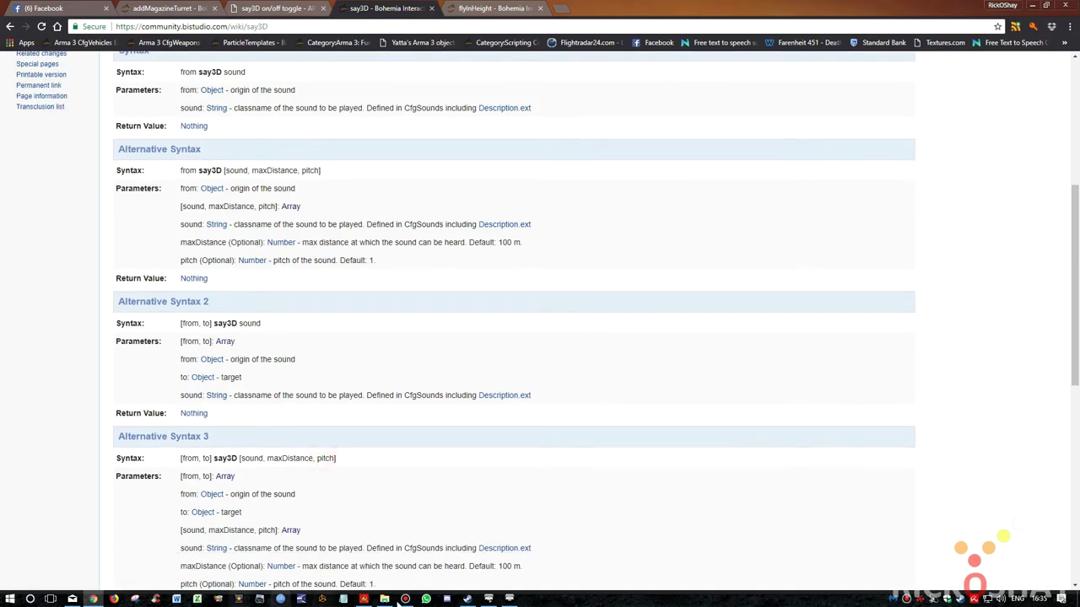
{"action": "left_click", "coordinate": [509, 599]}
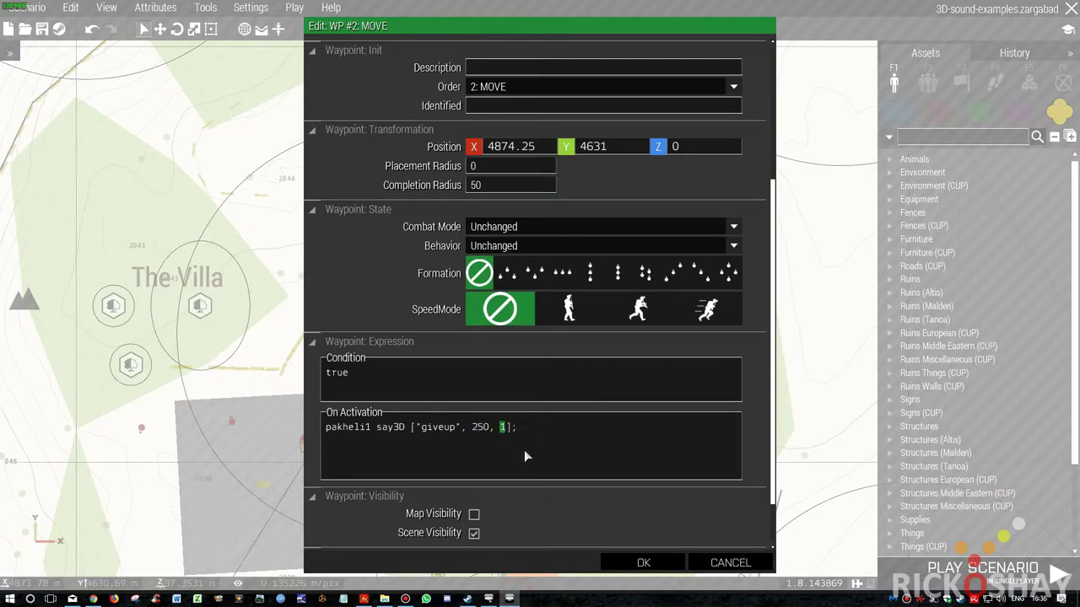
Step: Examine the pitch and maximum distance arguments of the say3D "giveup" statement, and close the second waypoint's attributes
{"action": "double_click", "coordinate": [502, 428]}
{"action": "left_click", "coordinate": [523, 442]}
{"action": "double_click", "coordinate": [503, 427]}
{"action": "left_click", "coordinate": [523, 428]}
{"action": "left_click_drag", "start_coordinate": [525, 427], "coordinate": [343, 433]}
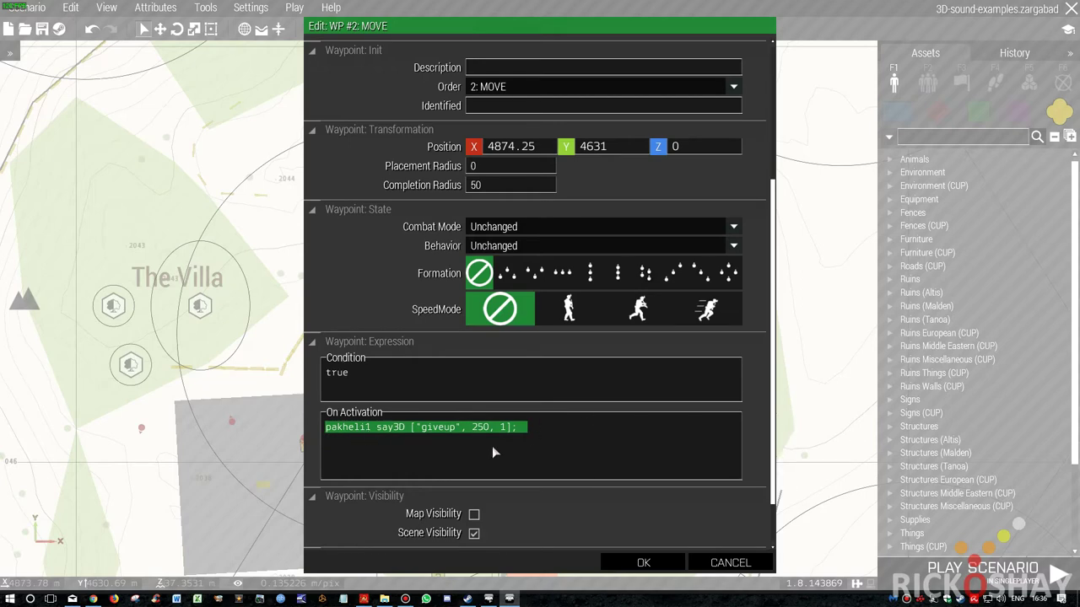
{"action": "left_click", "coordinate": [506, 431]}
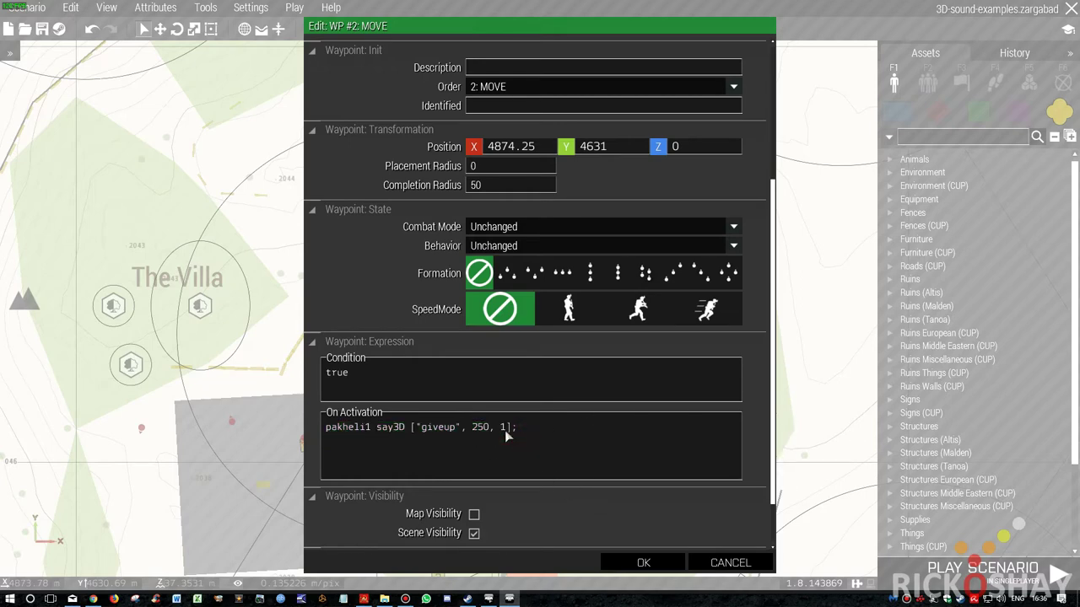
{"action": "double_click", "coordinate": [476, 429]}
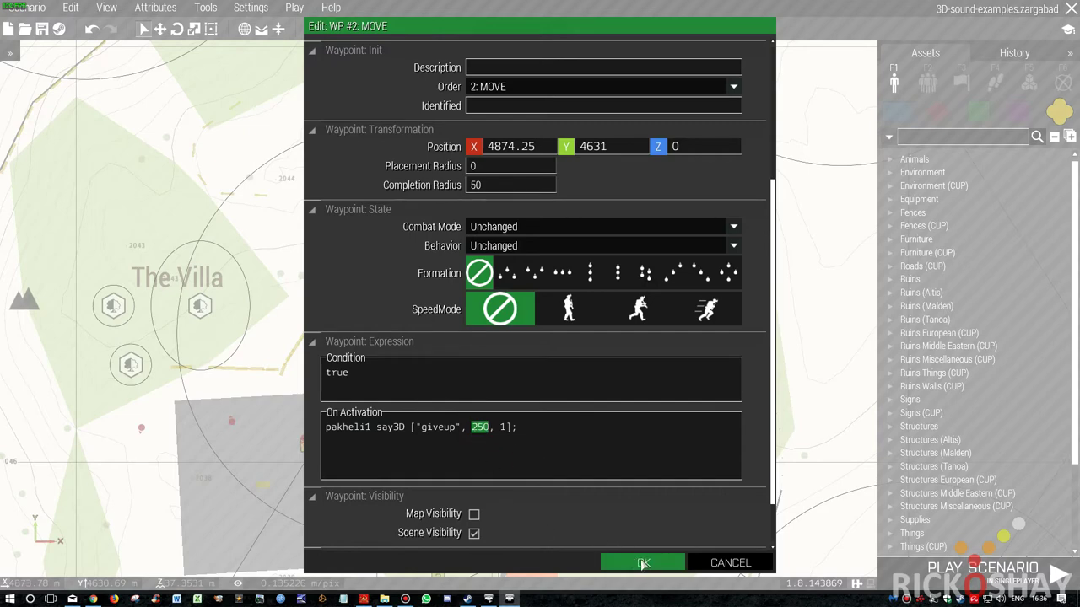
{"action": "left_click", "coordinate": [472, 428]}
{"action": "double_click", "coordinate": [482, 429]}
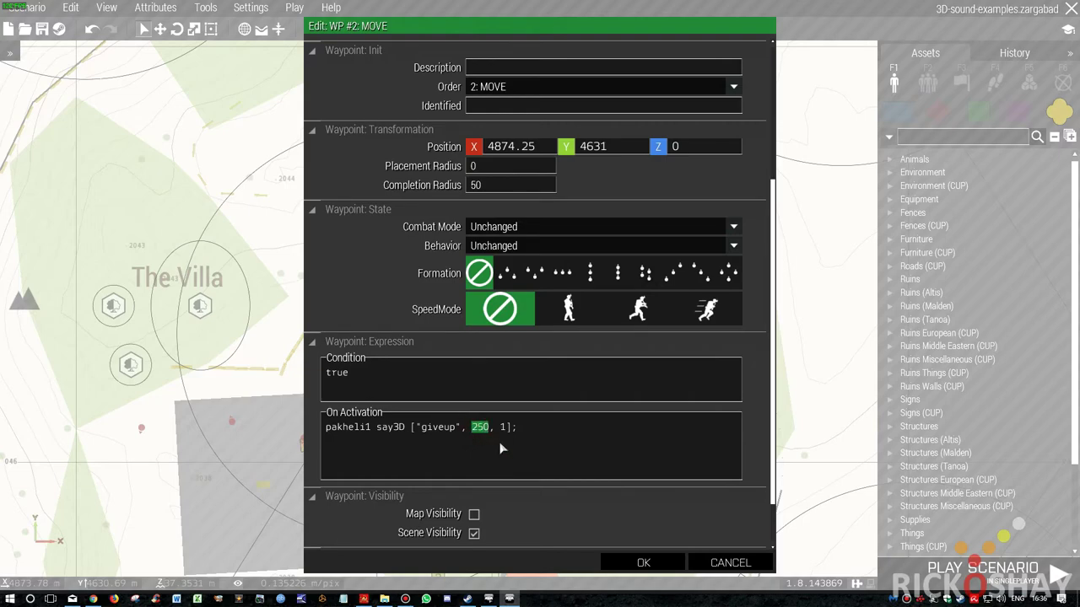
{"action": "left_click", "coordinate": [642, 563]}
Step: Check the attributes of the MOVE waypoint southwest of The Villa and close them without changes
{"action": "scroll", "coordinate": [490, 376], "scroll_direction": "down", "scroll_amount": 4}
{"action": "right_click_drag", "start_coordinate": [487, 376], "coordinate": [575, 209]}
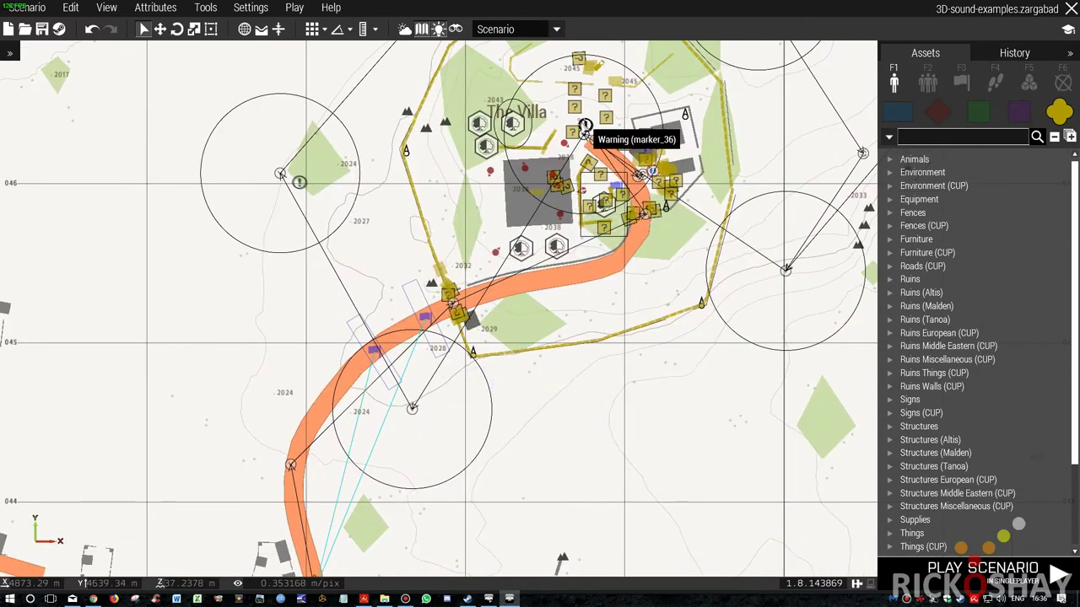
{"action": "double_click", "coordinate": [410, 411]}
{"action": "scroll", "coordinate": [450, 421], "scroll_direction": "down", "scroll_amount": 3}
{"action": "key", "text": "Escape"}
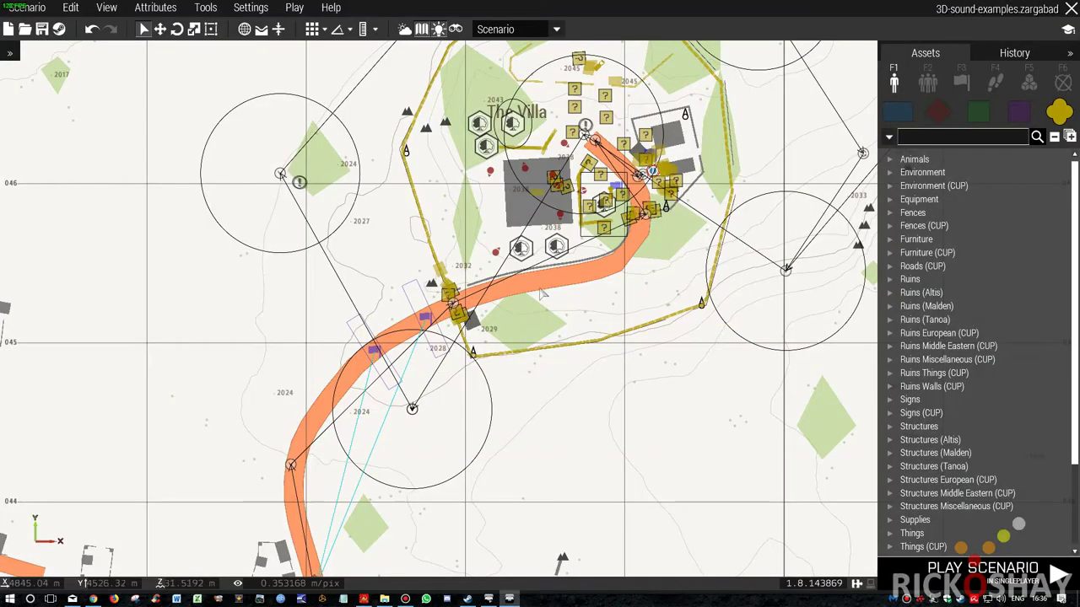
Step: Reopen the Alpha 2-3 #2 MOVE waypoint and examine its minimum, middle and maximum timer values
{"action": "scroll", "coordinate": [539, 293], "scroll_direction": "up", "scroll_amount": 5}
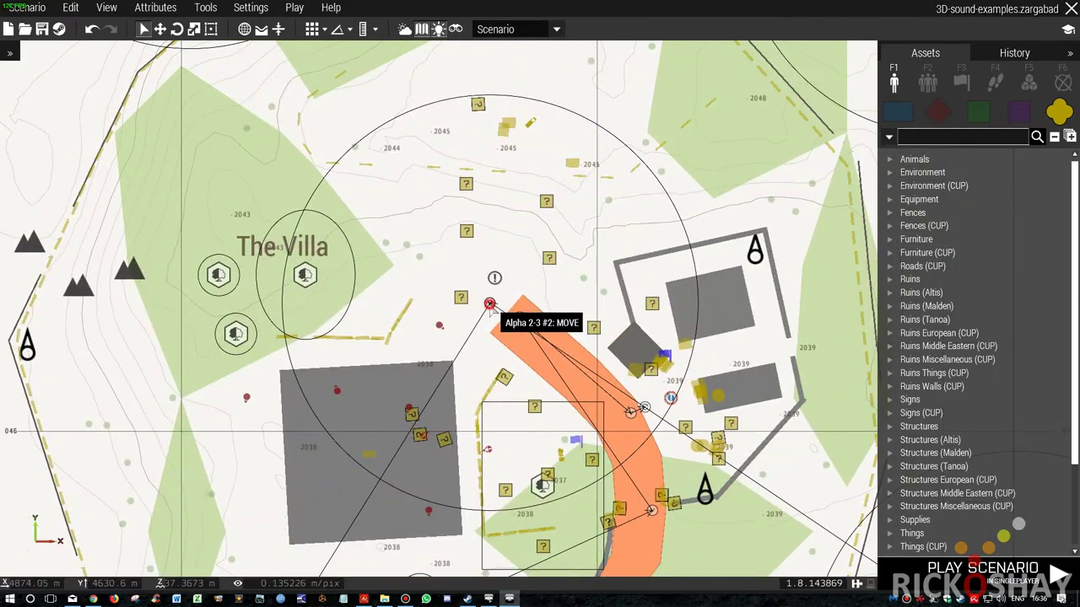
{"action": "double_click", "coordinate": [489, 304]}
{"action": "scroll", "coordinate": [495, 432], "scroll_direction": "down", "scroll_amount": 5}
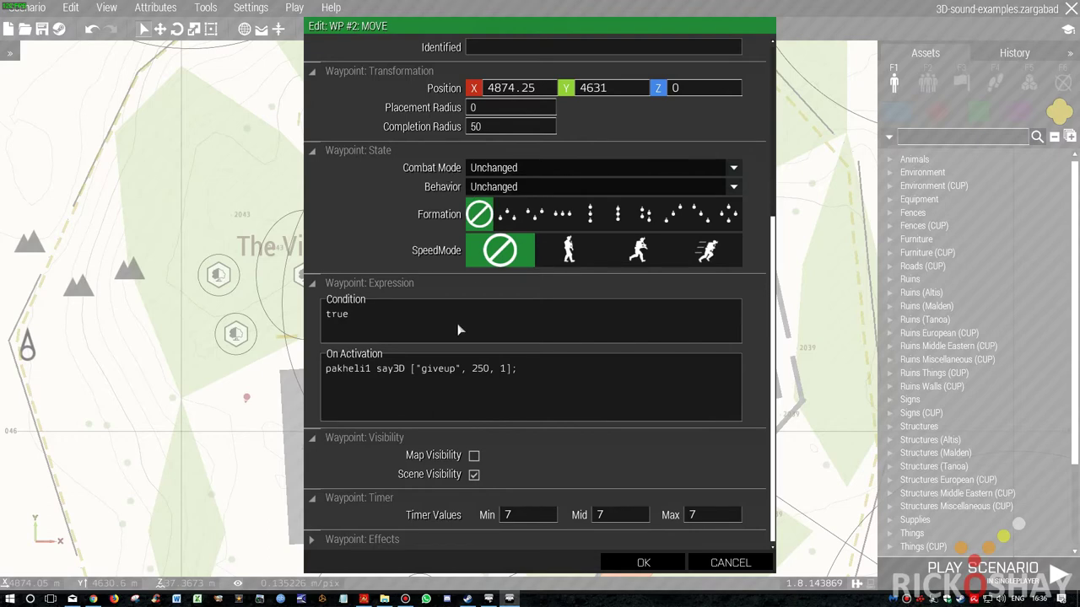
{"action": "left_click", "coordinate": [525, 515]}
{"action": "left_click", "coordinate": [619, 514]}
{"action": "left_click", "coordinate": [702, 514]}
{"action": "left_click", "coordinate": [645, 562]}
{"action": "scroll", "coordinate": [519, 350], "scroll_direction": "down", "scroll_amount": 5}
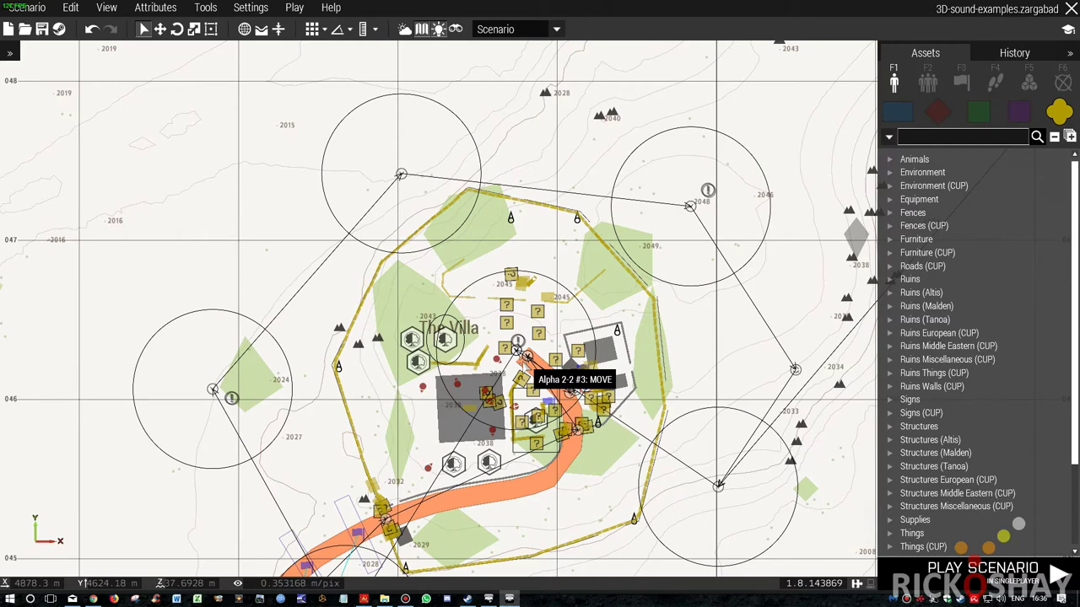
{"action": "left_click_drag", "start_coordinate": [571, 391], "coordinate": [583, 385]}
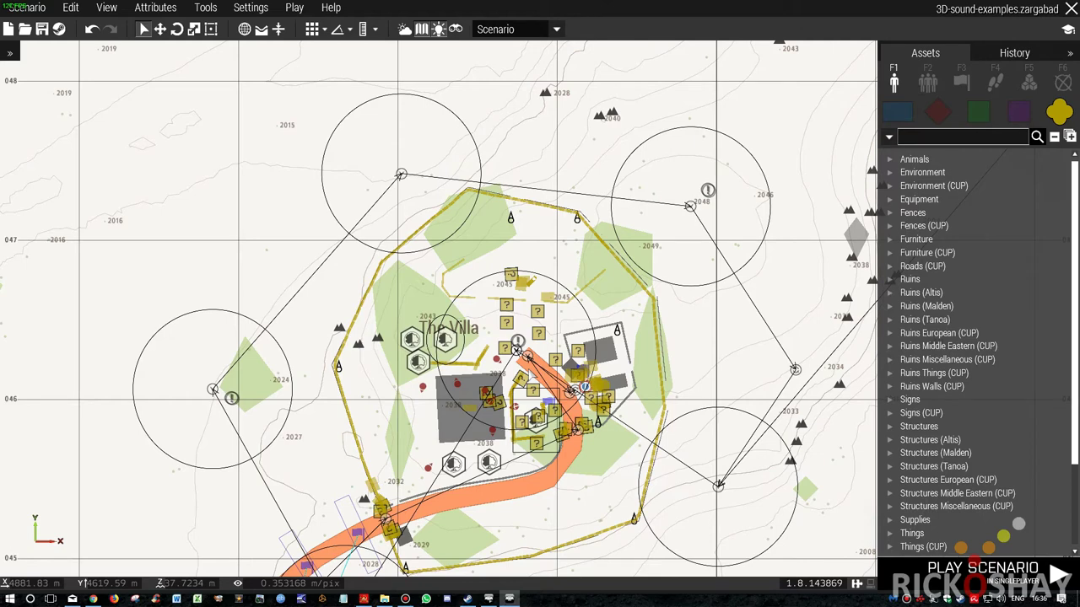
{"action": "scroll", "coordinate": [583, 386], "scroll_direction": "up", "scroll_amount": 3}
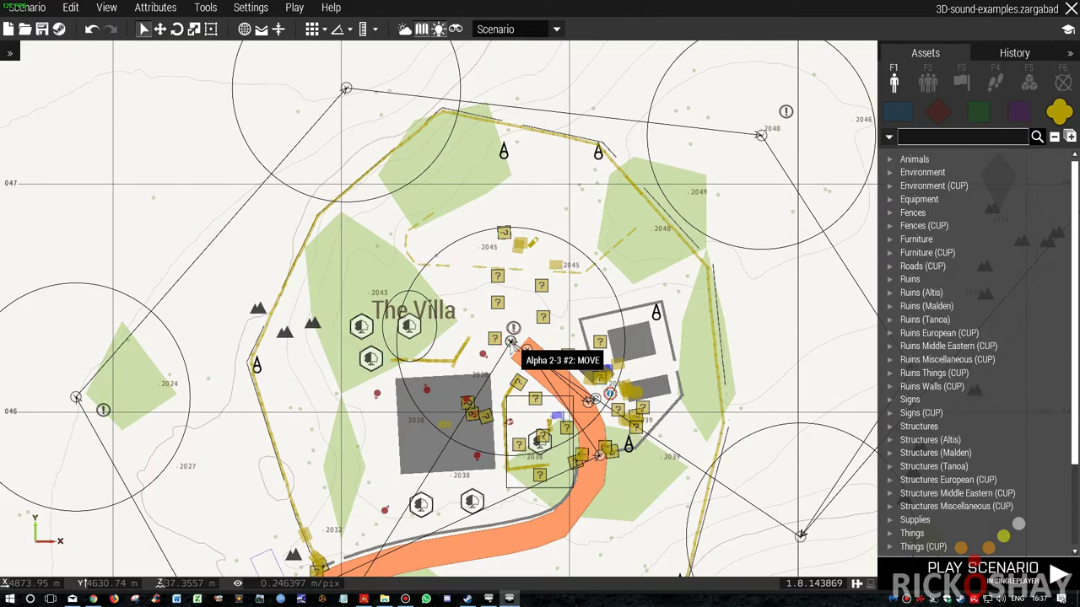
Step: Reopen the Alpha 2-3 #2 MOVE waypoint, review its On Activation say3D "giveup" statement, and close the attributes
{"action": "double_click", "coordinate": [512, 345]}
{"action": "scroll", "coordinate": [516, 348], "scroll_direction": "down", "scroll_amount": 4}
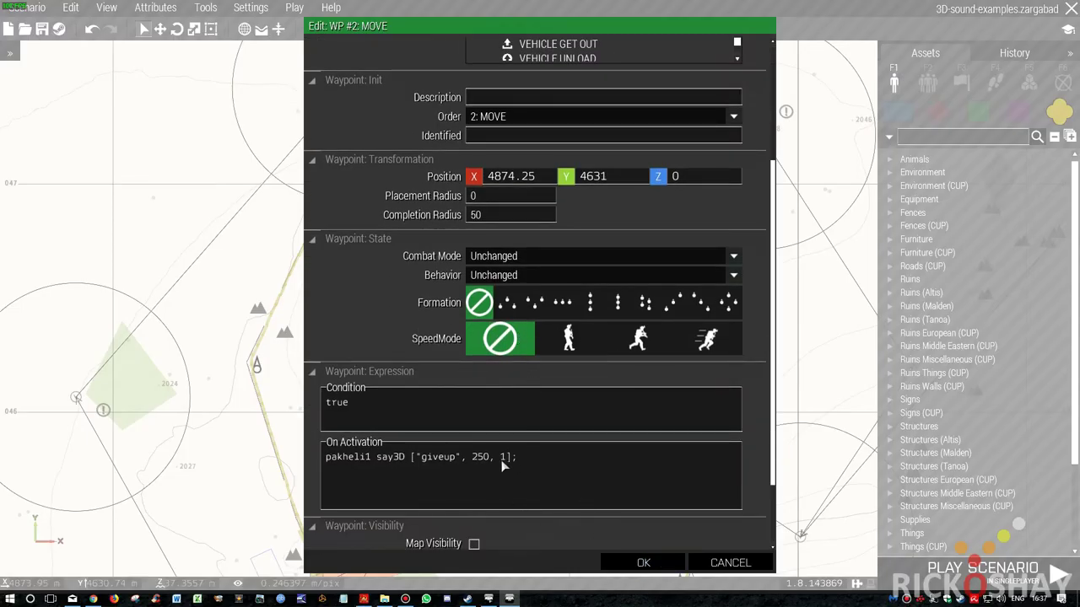
{"action": "left_click", "coordinate": [632, 561]}
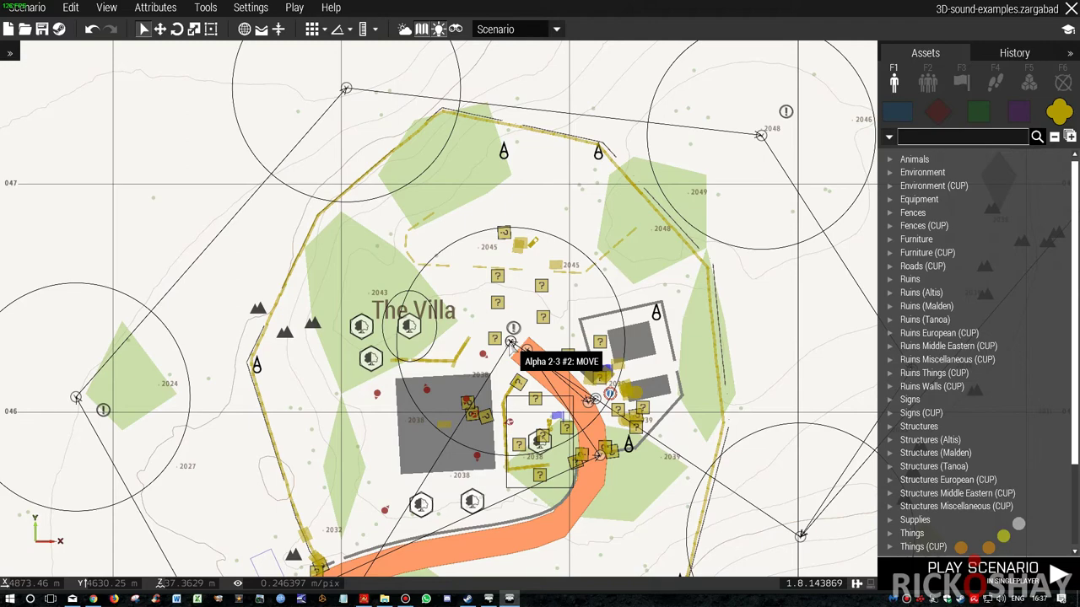
Step: Open the #4 MOVE waypoint west of The Villa, examine its On Activation say3D "giveup" statement, and close the attributes
{"action": "scroll", "coordinate": [540, 288], "scroll_direction": "down", "scroll_amount": 3}
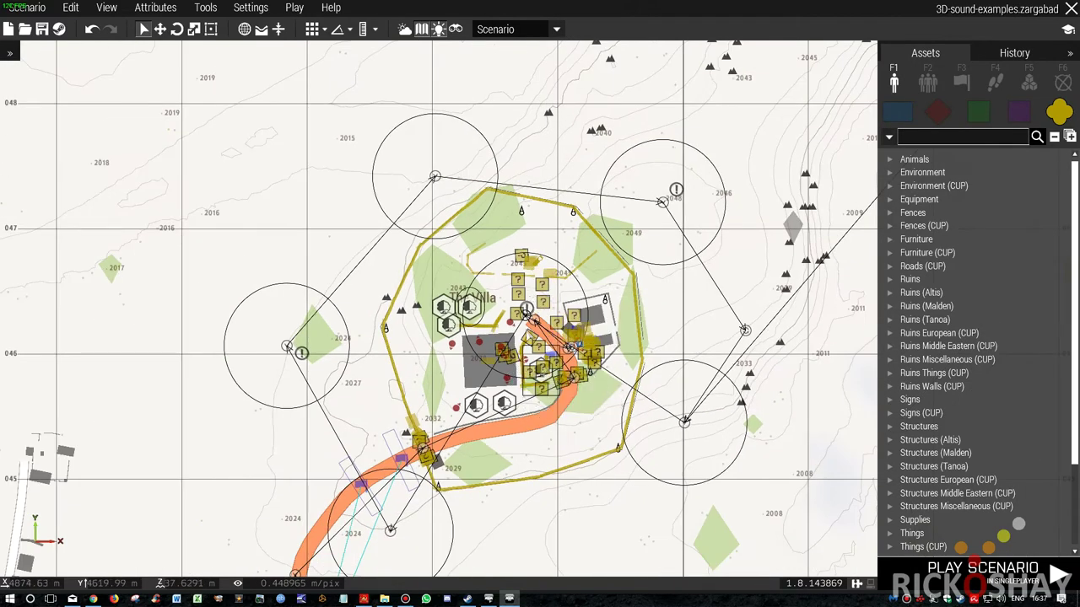
{"action": "right_click_drag", "start_coordinate": [525, 329], "coordinate": [535, 271]}
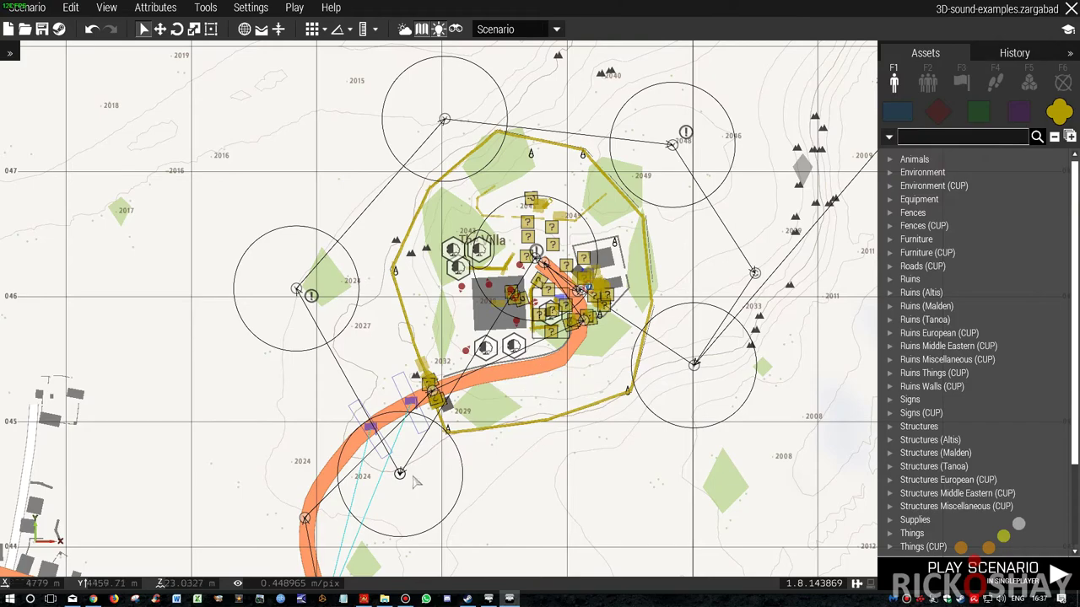
{"action": "double_click", "coordinate": [297, 290]}
{"action": "scroll", "coordinate": [369, 488], "scroll_direction": "down", "scroll_amount": 3}
{"action": "left_click_drag", "start_coordinate": [322, 432], "coordinate": [579, 432]}
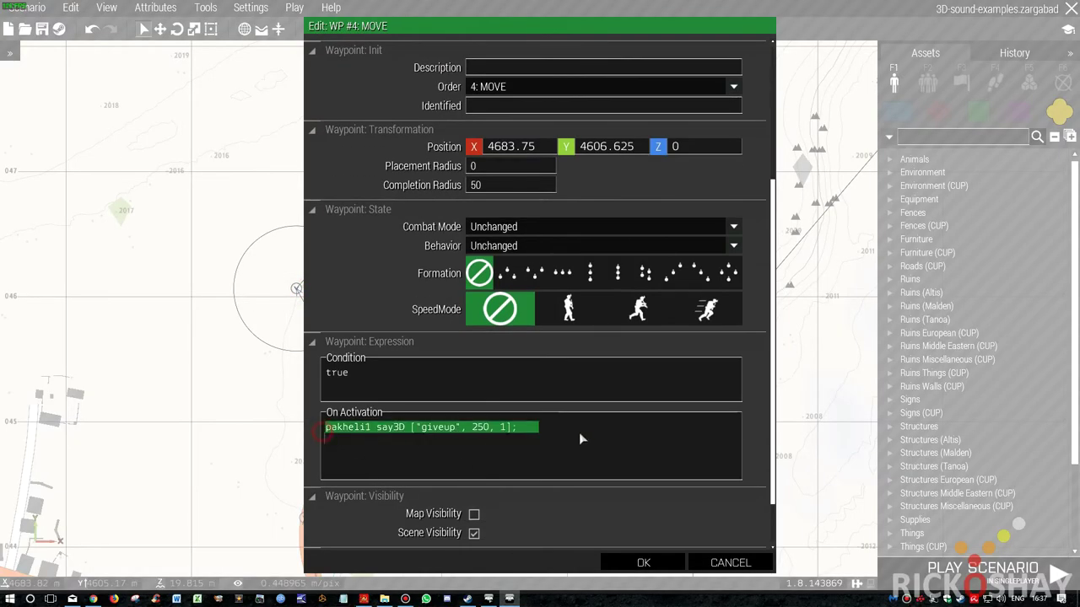
{"action": "scroll", "coordinate": [538, 438], "scroll_direction": "down", "scroll_amount": 2}
{"action": "left_click", "coordinate": [622, 563]}
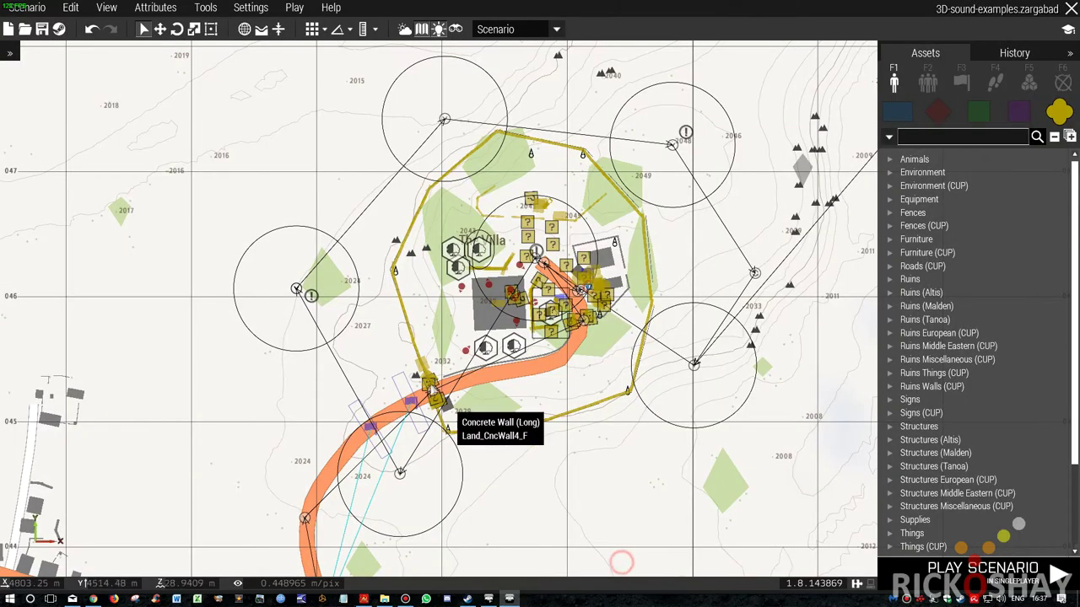
Step: Check the attributes of the Alpha 2-3 #5 MOVE waypoint northwest of The Villa and close them without changes
{"action": "right_click_drag", "start_coordinate": [415, 226], "coordinate": [326, 333]}
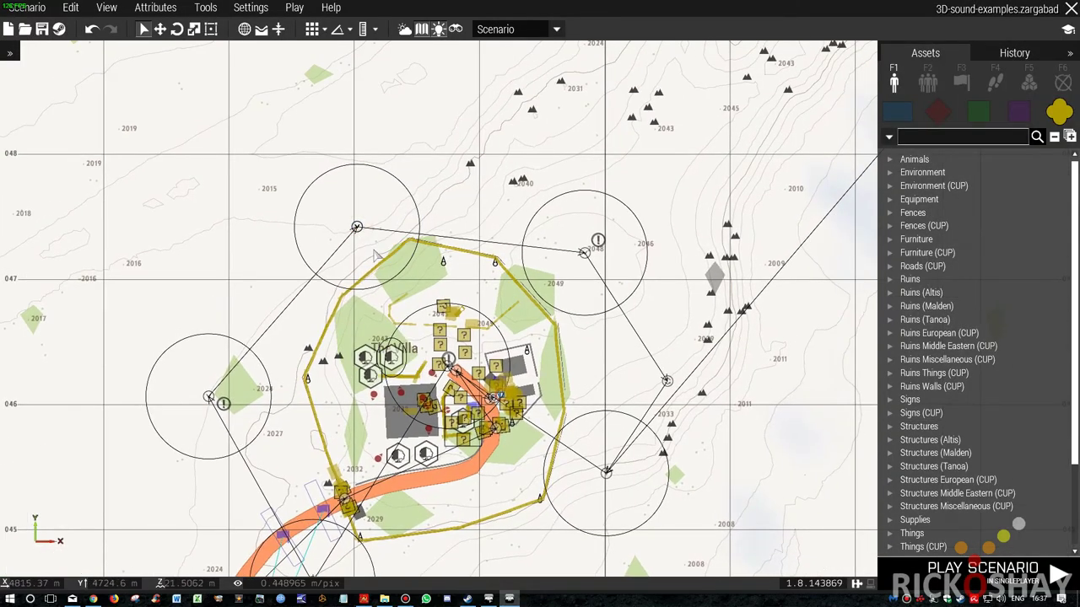
{"action": "right_click_drag", "start_coordinate": [376, 253], "coordinate": [400, 139]}
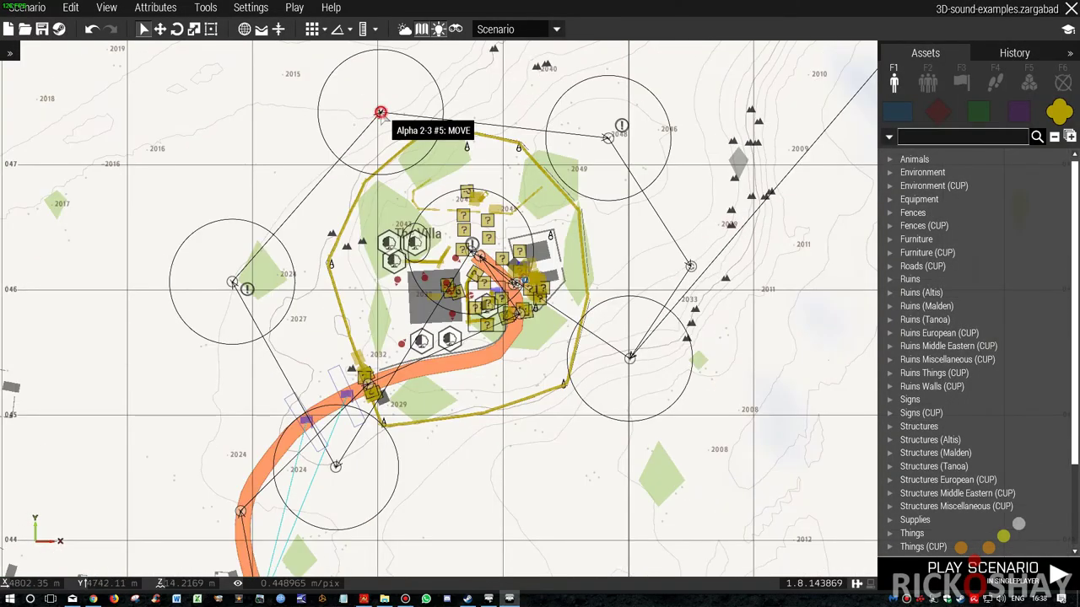
{"action": "double_click", "coordinate": [381, 112]}
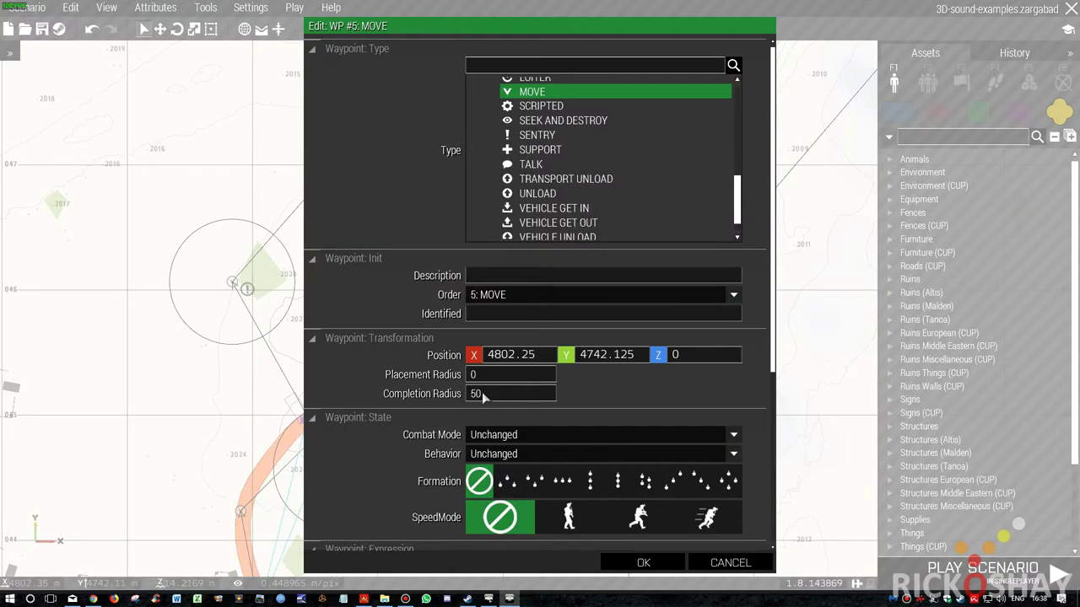
{"action": "left_click", "coordinate": [641, 562]}
Step: Move the cycle waypoint around the helicopter's other MOVE waypoints and place it east of The Villa, outside the perimeter
{"action": "right_click_drag", "start_coordinate": [437, 256], "coordinate": [354, 272]}
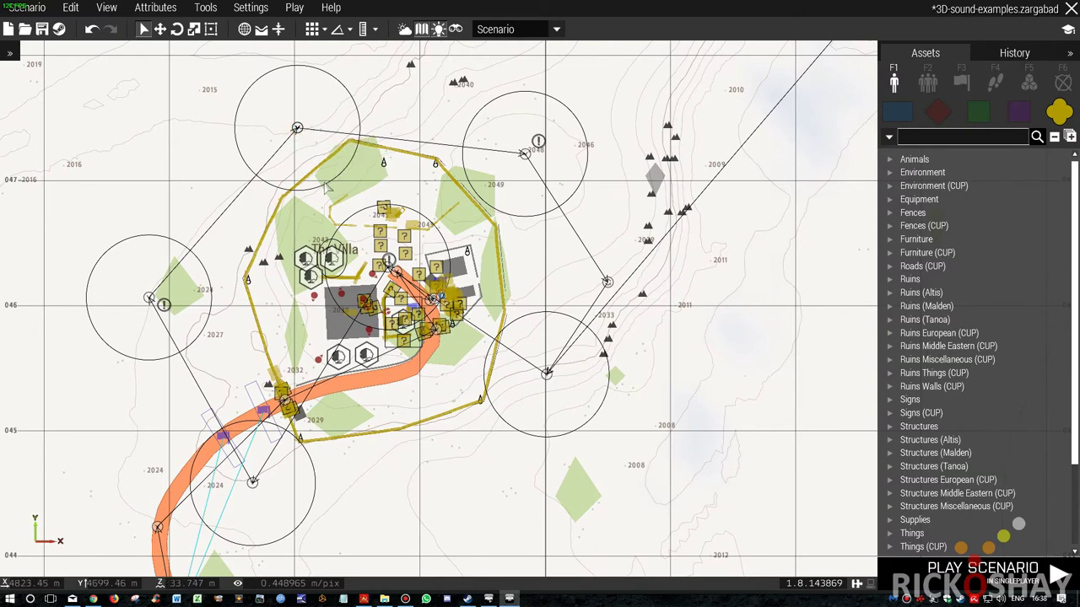
{"action": "scroll", "coordinate": [325, 185], "scroll_direction": "down", "scroll_amount": 1}
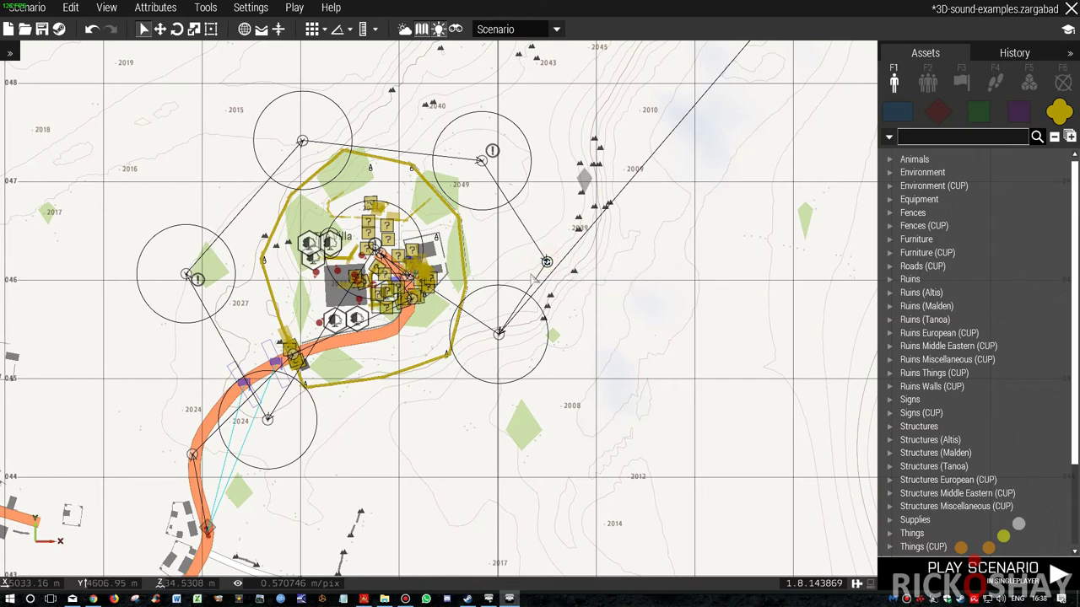
{"action": "left_click_drag", "start_coordinate": [546, 262], "coordinate": [225, 282]}
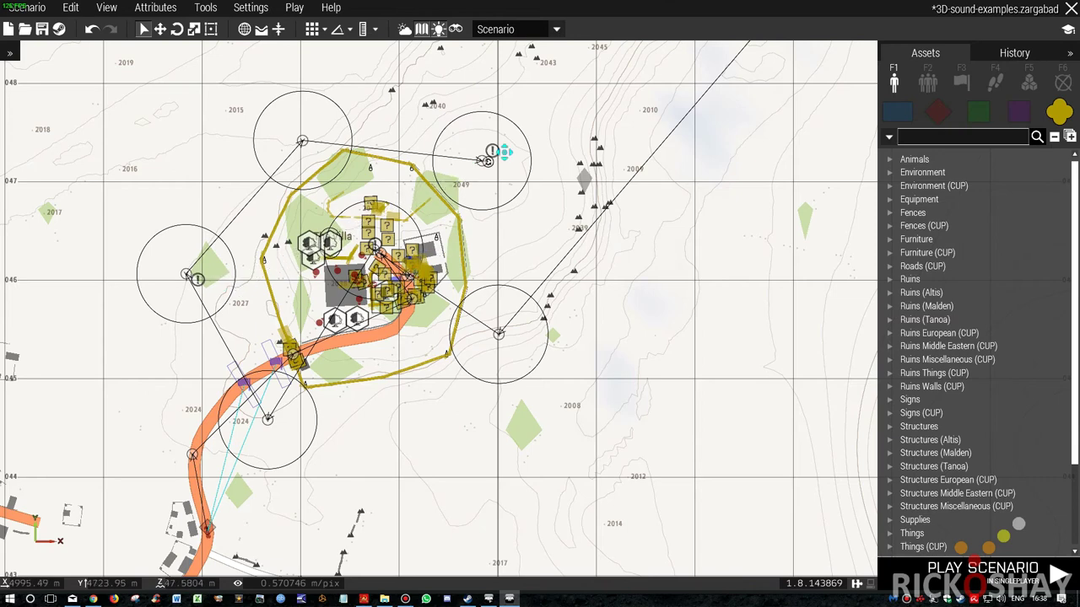
{"action": "mouse_move", "coordinate": [505, 152]}
{"action": "left_mouse_down"}
{"action": "mouse_move", "coordinate": [294, 178]}
{"action": "mouse_move", "coordinate": [176, 313]}
{"action": "mouse_move", "coordinate": [560, 253]}
{"action": "mouse_move", "coordinate": [525, 275]}
{"action": "mouse_move", "coordinate": [506, 325]}
{"action": "mouse_move", "coordinate": [562, 225]}
{"action": "mouse_move", "coordinate": [542, 266]}
{"action": "left_mouse_up"}
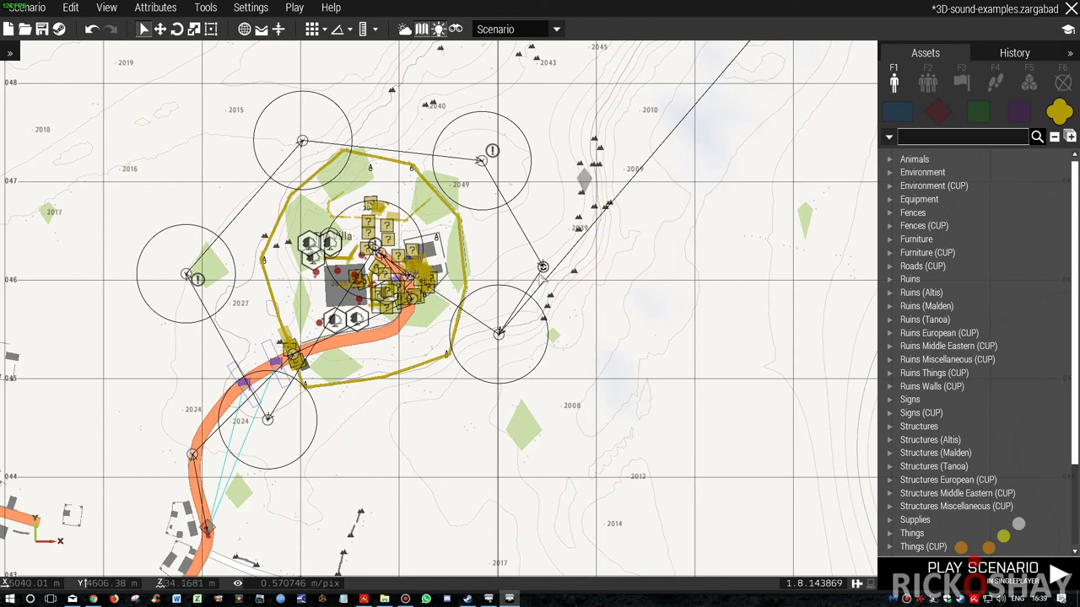
{"action": "left_click_drag", "start_coordinate": [543, 266], "coordinate": [552, 249]}
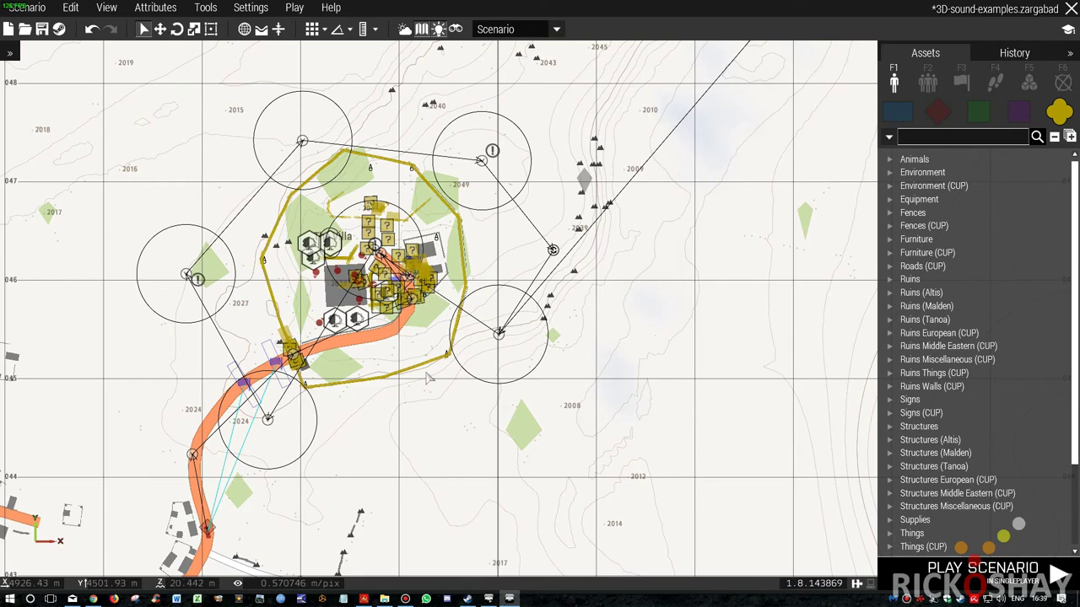
Step: Go to the laptop table beside the building in the 3D view and open the attributes of the Laptop (Open) object
{"action": "scroll", "coordinate": [383, 245], "scroll_direction": "up", "scroll_amount": 2}
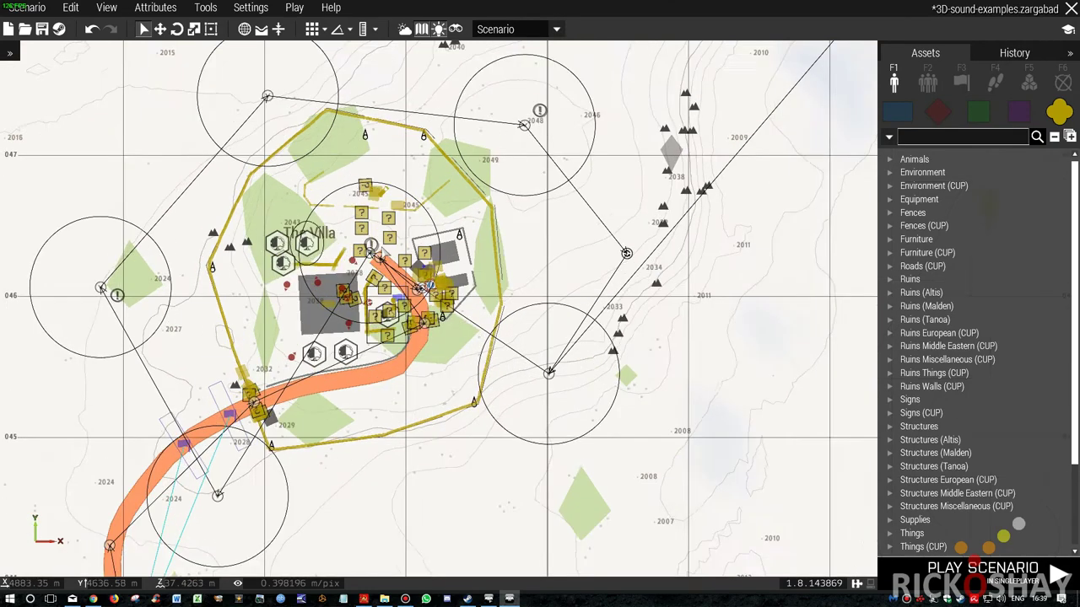
{"action": "scroll", "coordinate": [381, 255], "scroll_direction": "up", "scroll_amount": 3}
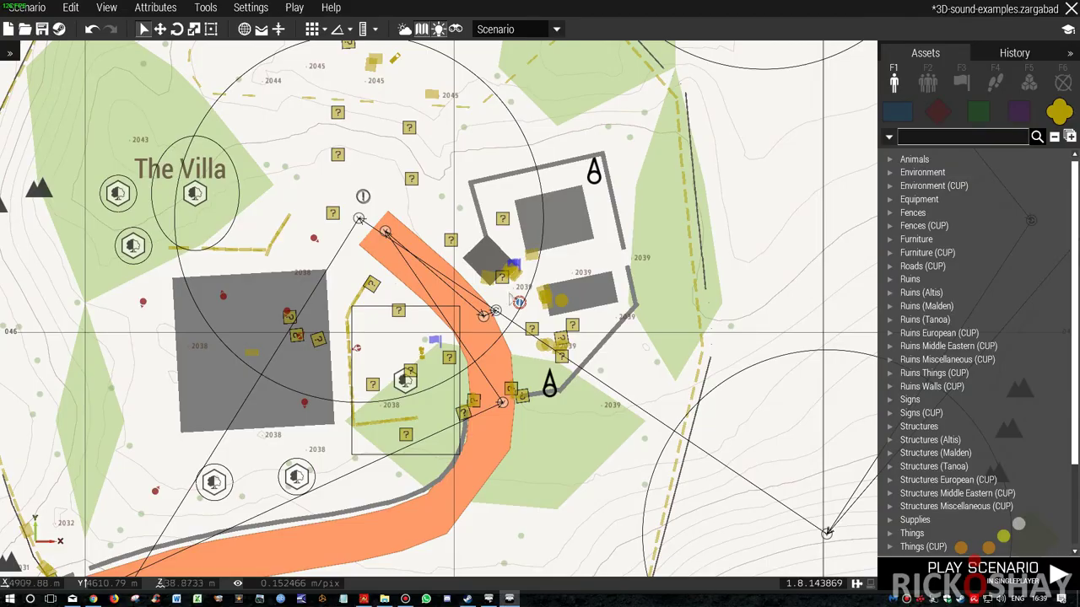
{"action": "scroll", "coordinate": [511, 299], "scroll_direction": "up", "scroll_amount": 4}
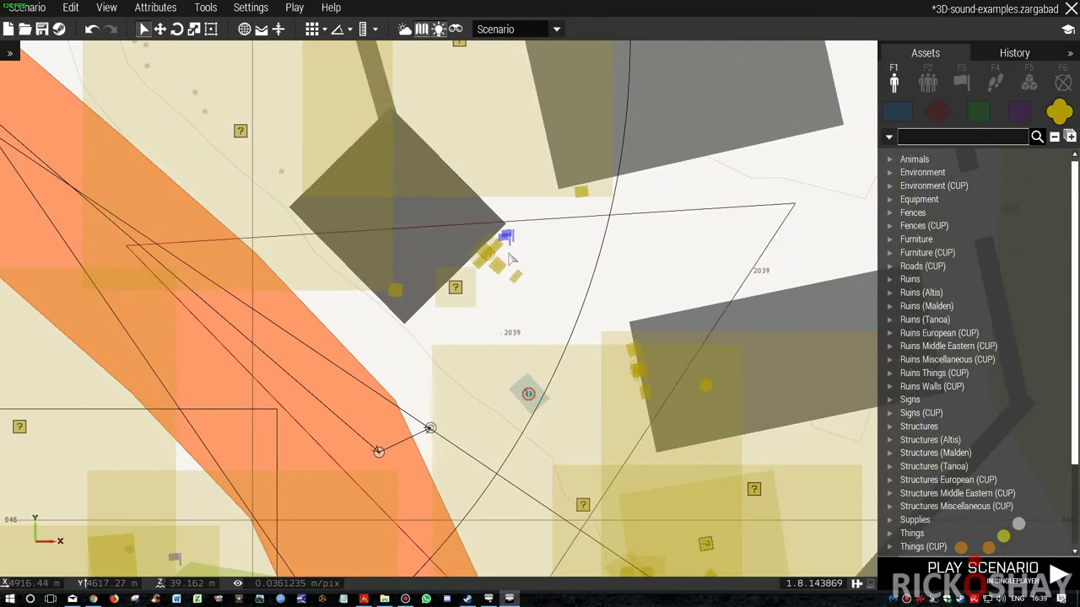
{"action": "key", "text": "m"}
{"action": "key", "text": "w"}
{"action": "right_click_drag", "start_coordinate": [523, 297], "coordinate": [194, 236]}
{"action": "key", "text": "w"}
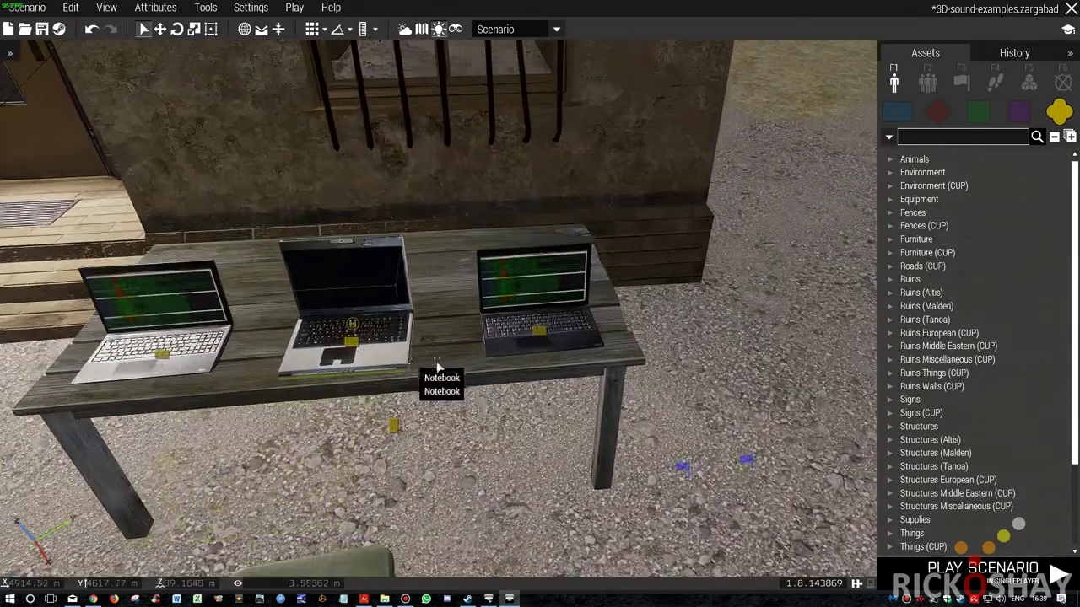
{"action": "key", "text": "d"}
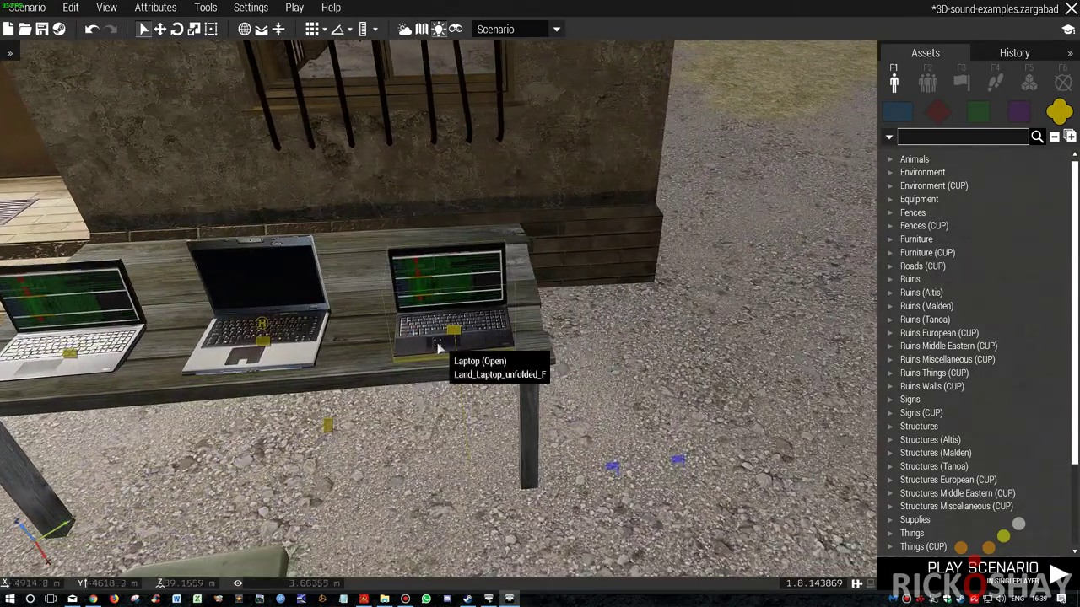
{"action": "double_click", "coordinate": [424, 339]}
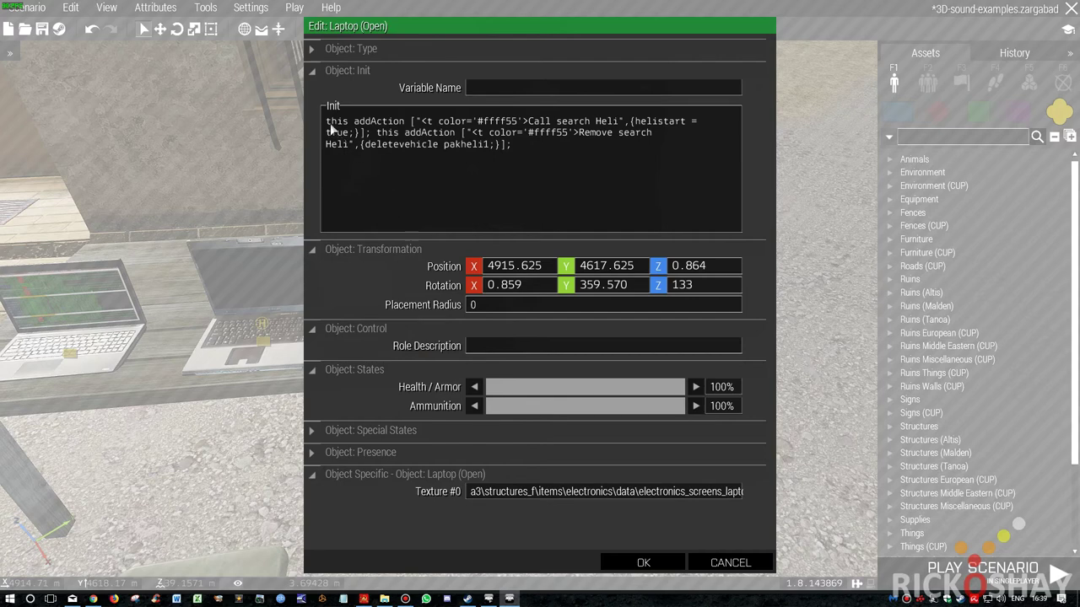
Step: Examine the laptop's "Call search Heli" addAction statement and its helistart = true code
{"action": "left_click_drag", "start_coordinate": [339, 132], "coordinate": [495, 125]}
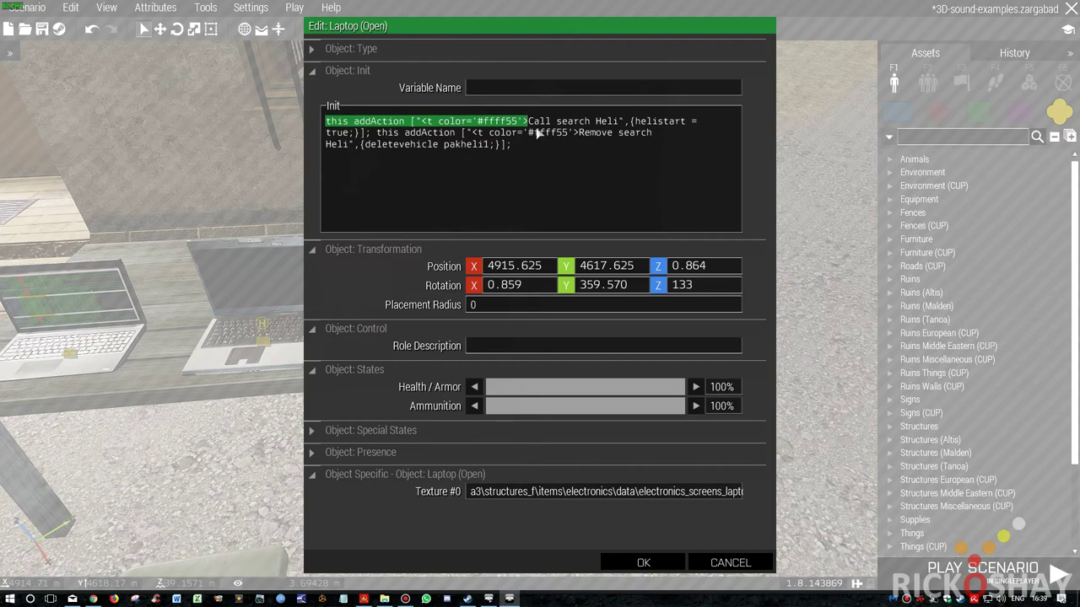
{"action": "left_click_drag", "start_coordinate": [633, 124], "coordinate": [358, 135]}
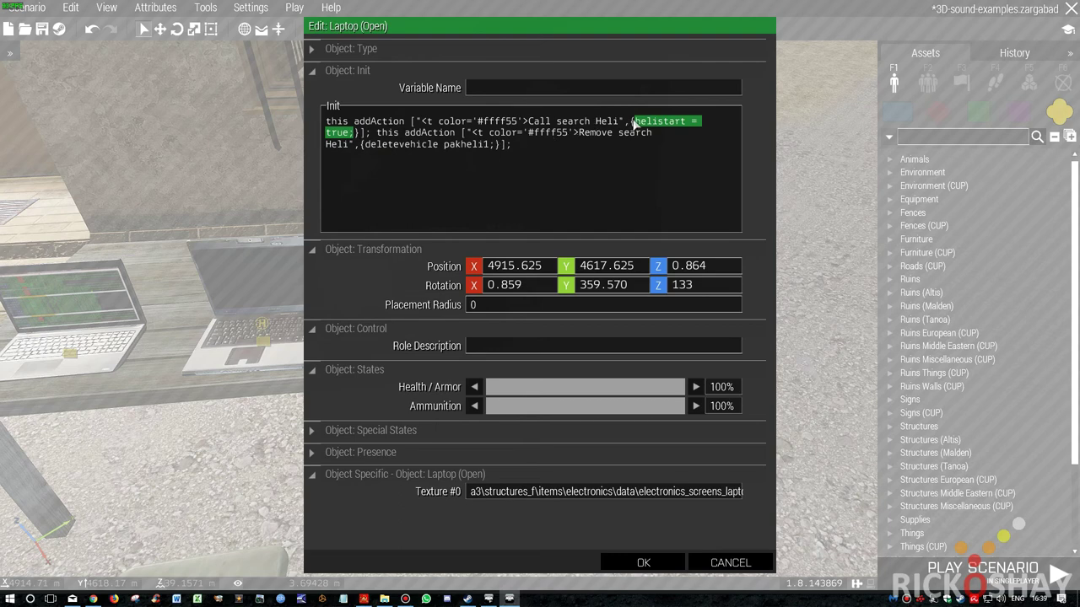
{"action": "left_click_drag", "start_coordinate": [635, 124], "coordinate": [677, 126]}
Step: Examine the laptop's "Remove search Heli" addAction with its deletevehicle pakheli1 code, and close the attributes
{"action": "left_click_drag", "start_coordinate": [377, 134], "coordinate": [517, 149]}
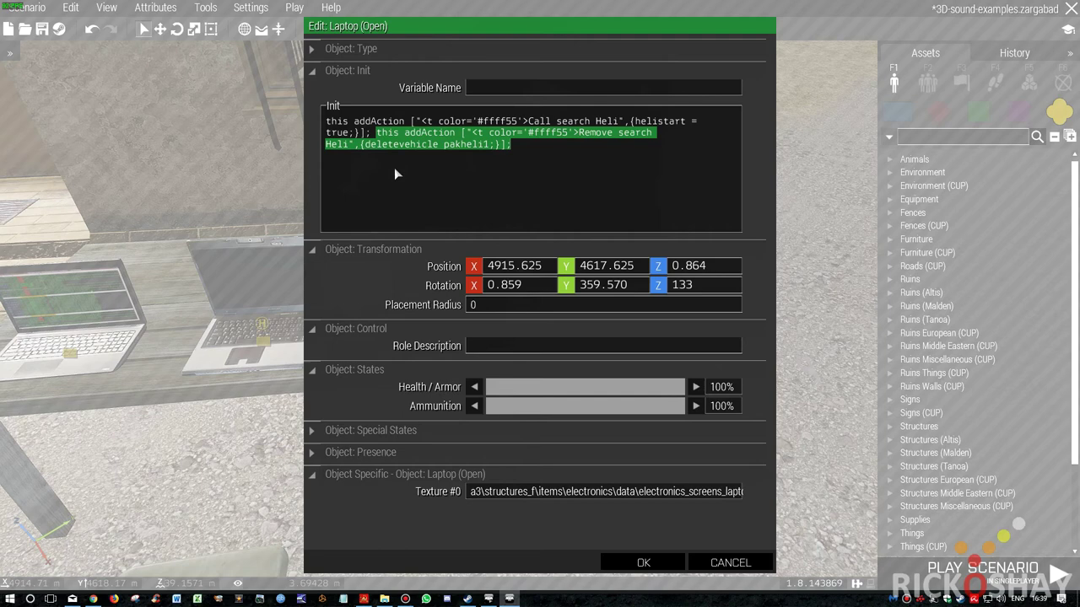
{"action": "left_click", "coordinate": [365, 150]}
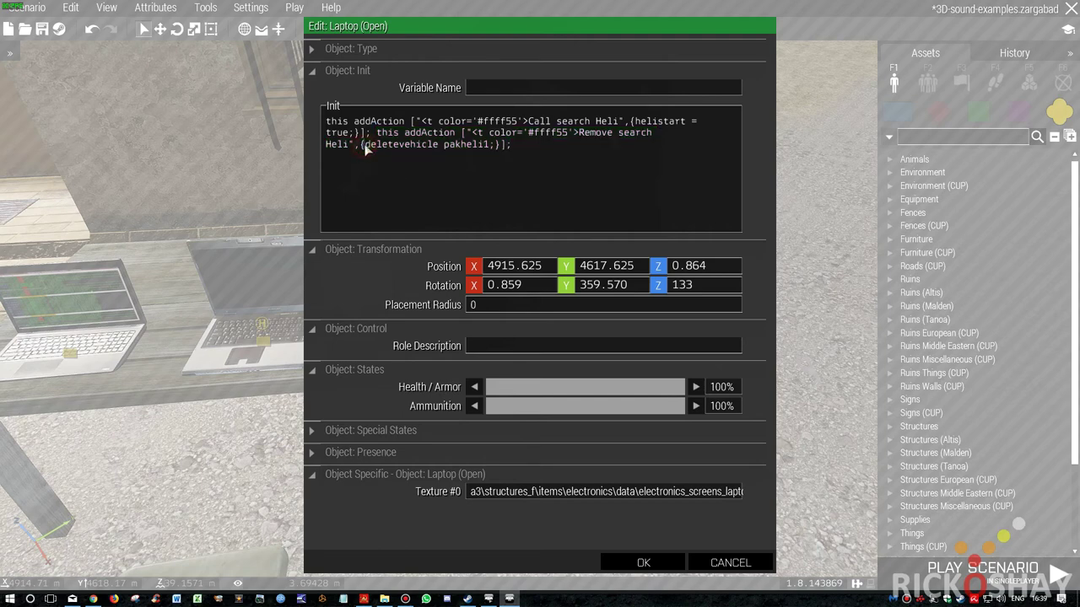
{"action": "left_click_drag", "start_coordinate": [437, 152], "coordinate": [485, 151]}
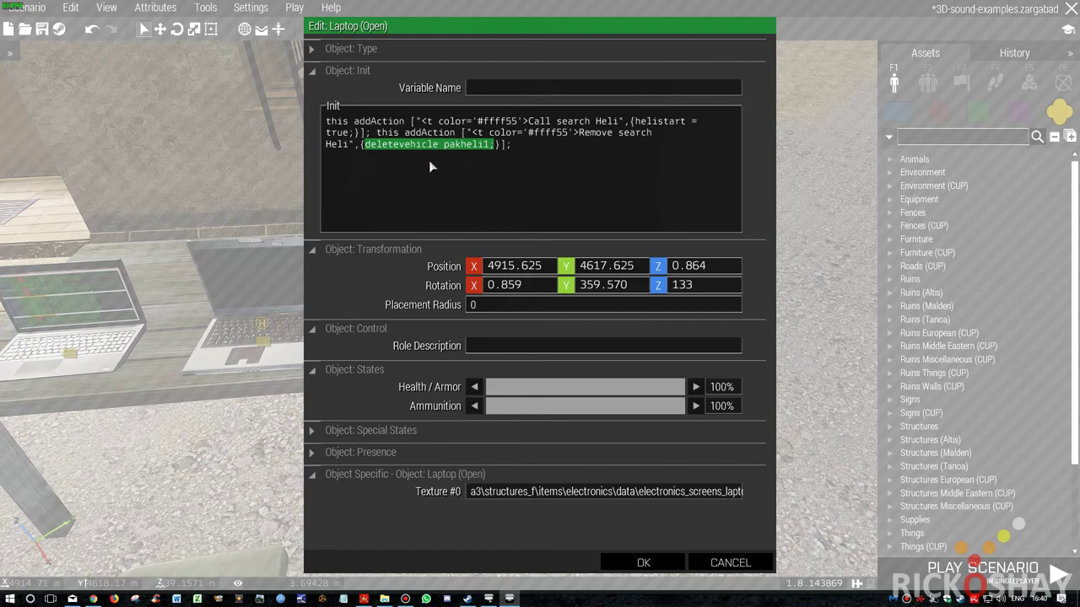
{"action": "left_click", "coordinate": [641, 562]}
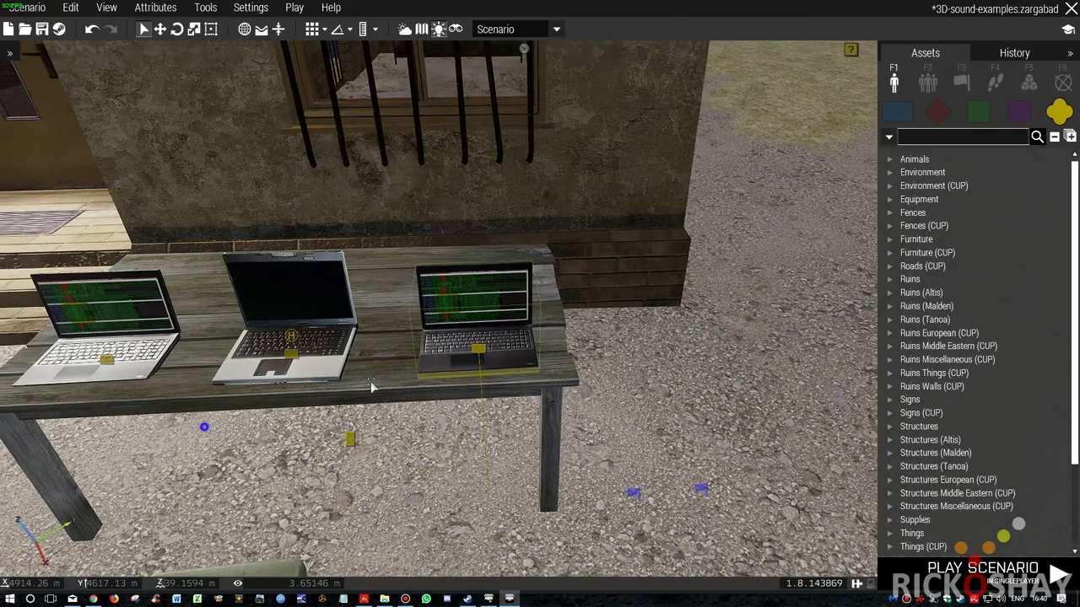
Step: Return to the map and remove the connection between the helicopter's start trigger and the Alpha 2-3 #0 MOVE waypoint
{"action": "right_click_drag", "start_coordinate": [372, 385], "coordinate": [710, 324]}
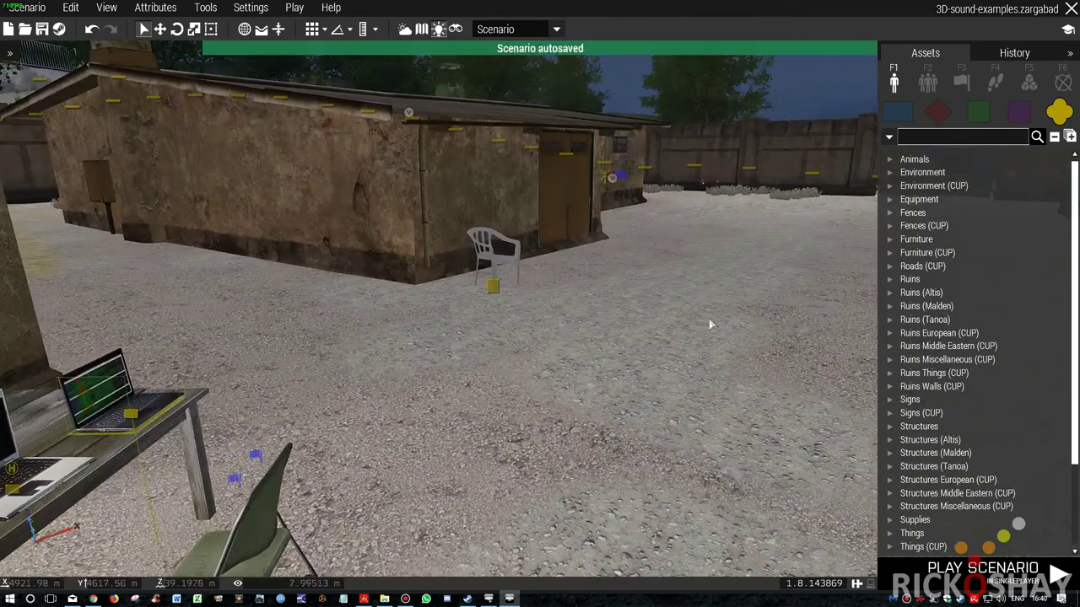
{"action": "key", "text": "m"}
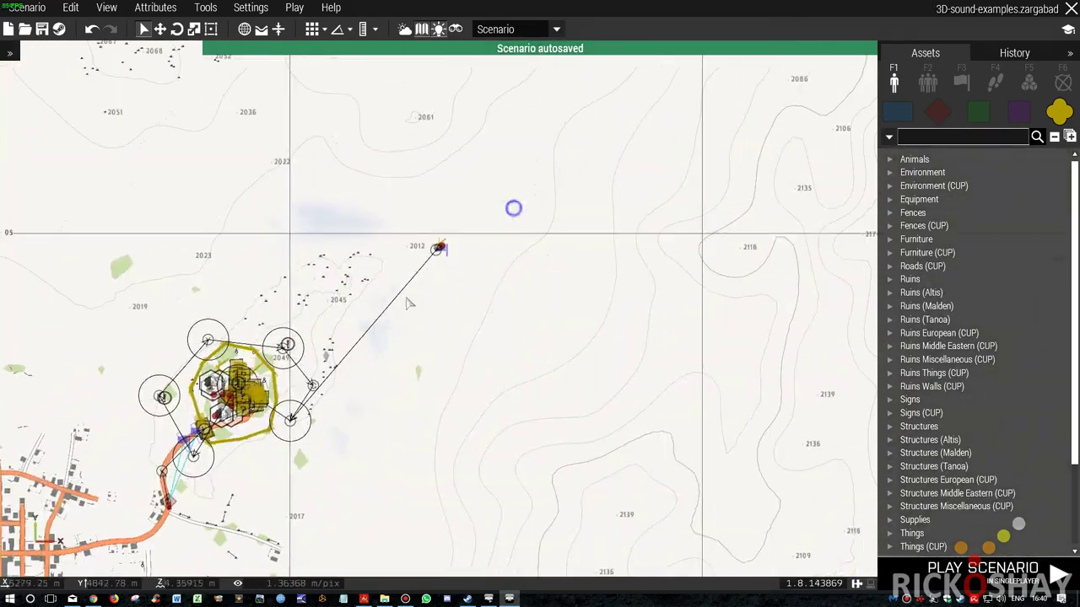
{"action": "scroll", "coordinate": [421, 270], "scroll_direction": "up", "scroll_amount": 10}
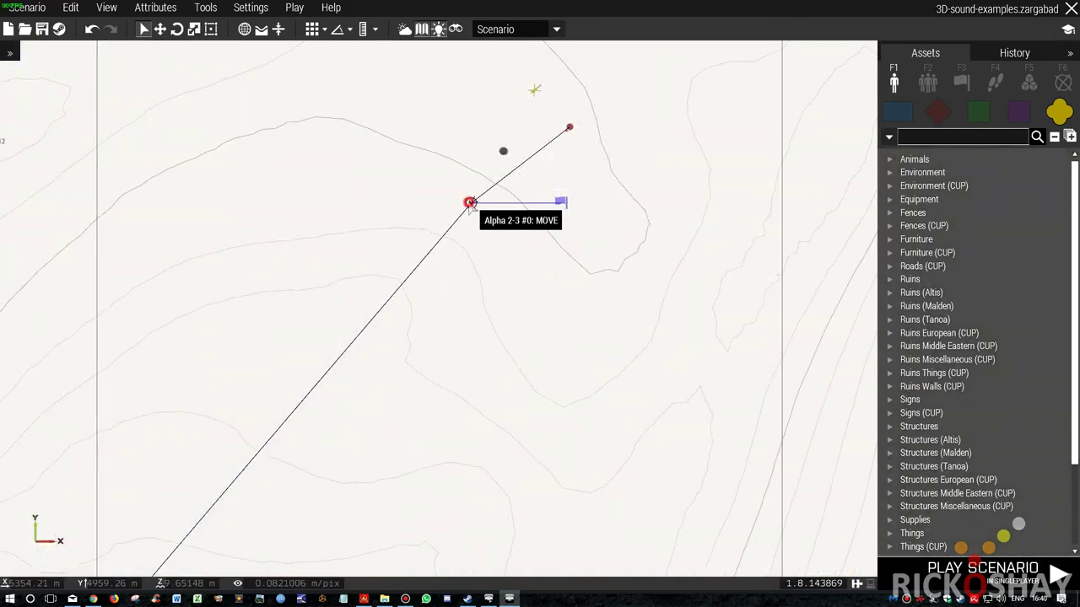
{"action": "right_click", "coordinate": [560, 203]}
{"action": "mouse_move", "coordinate": [562, 207]}
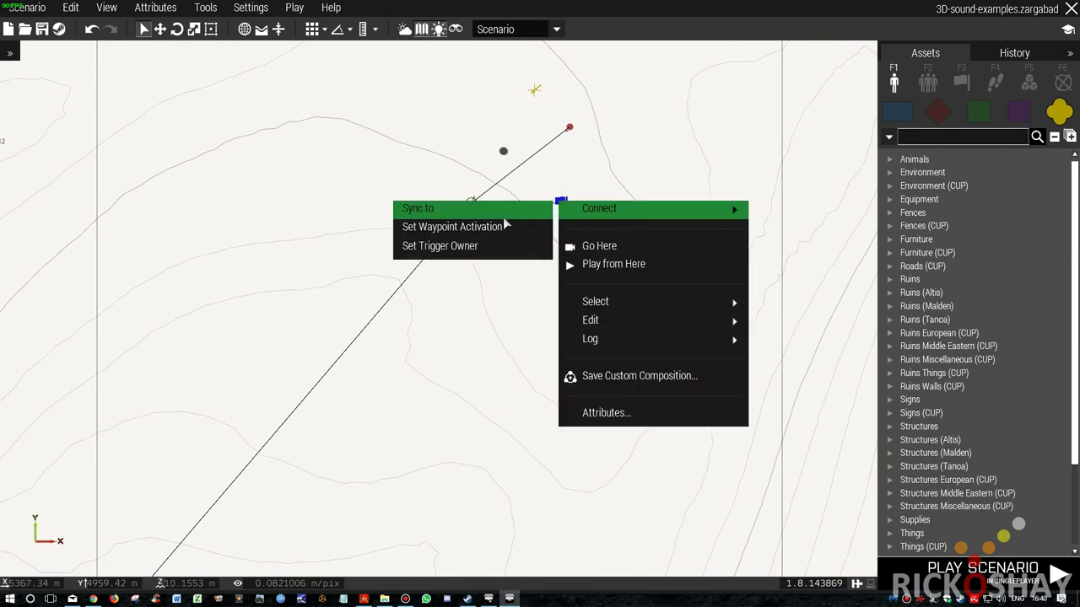
{"action": "left_click", "coordinate": [485, 254]}
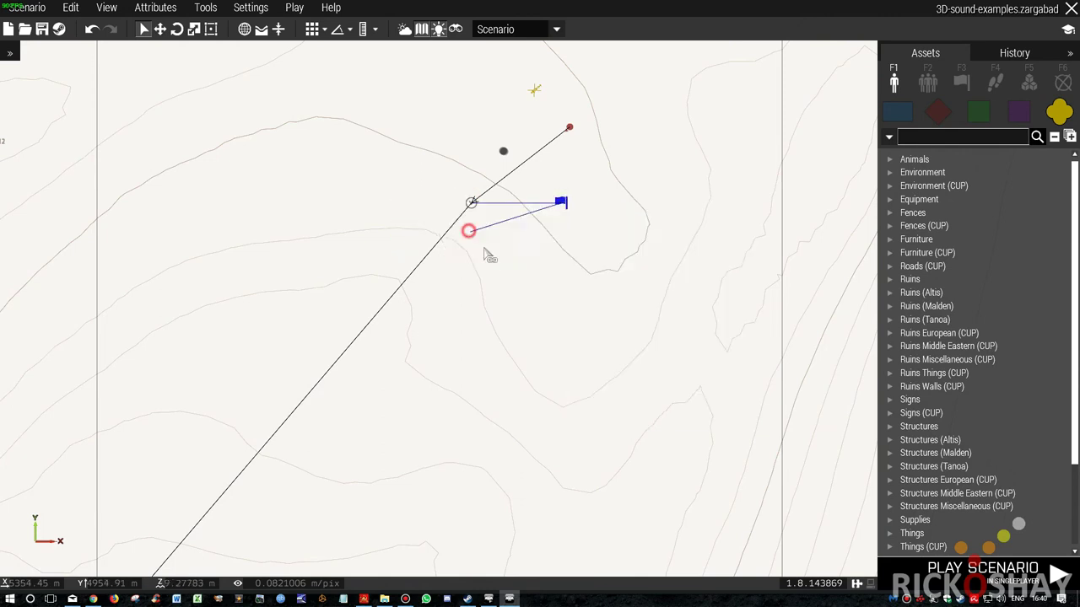
{"action": "left_click", "coordinate": [560, 203]}
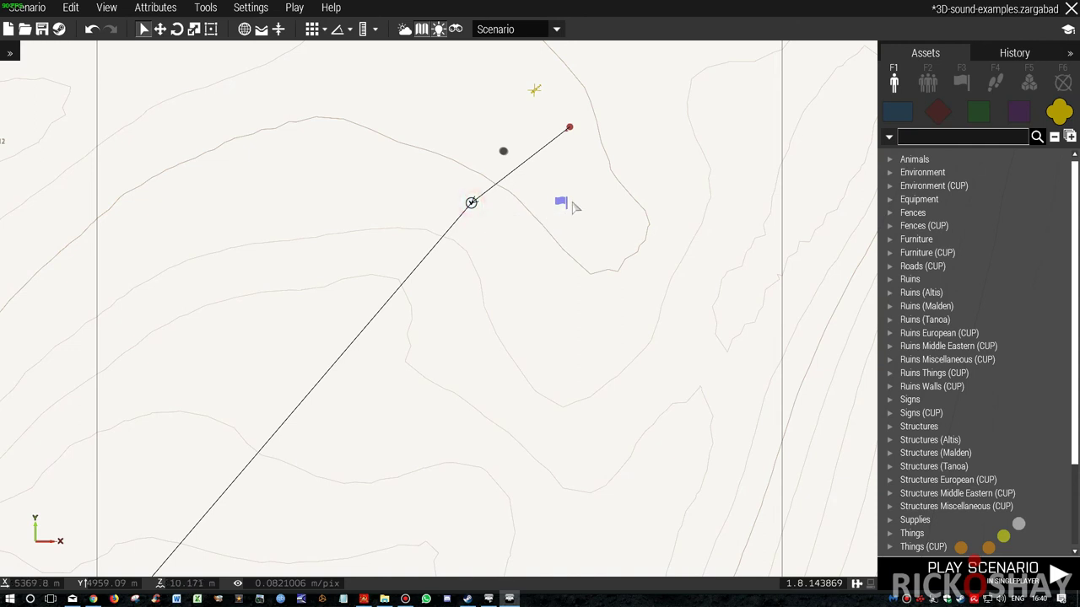
Step: Connect the trigger to the Alpha 2-3 #0 MOVE waypoint with Set Waypoint Activation, and select the trigger
{"action": "right_click", "coordinate": [561, 204]}
{"action": "mouse_move", "coordinate": [564, 208]}
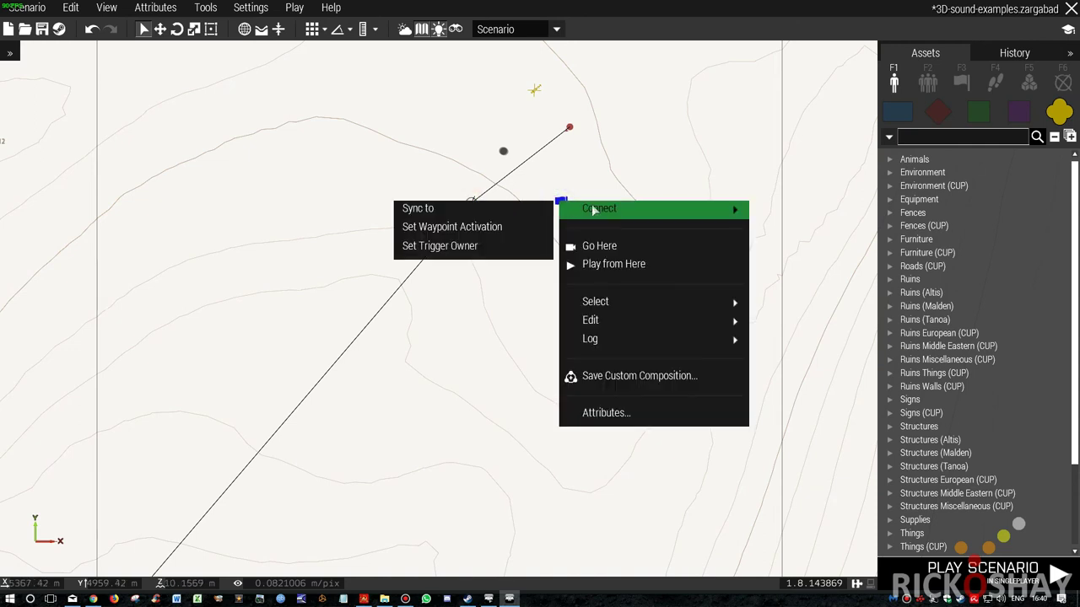
{"action": "left_click", "coordinate": [470, 226]}
{"action": "left_click", "coordinate": [473, 206]}
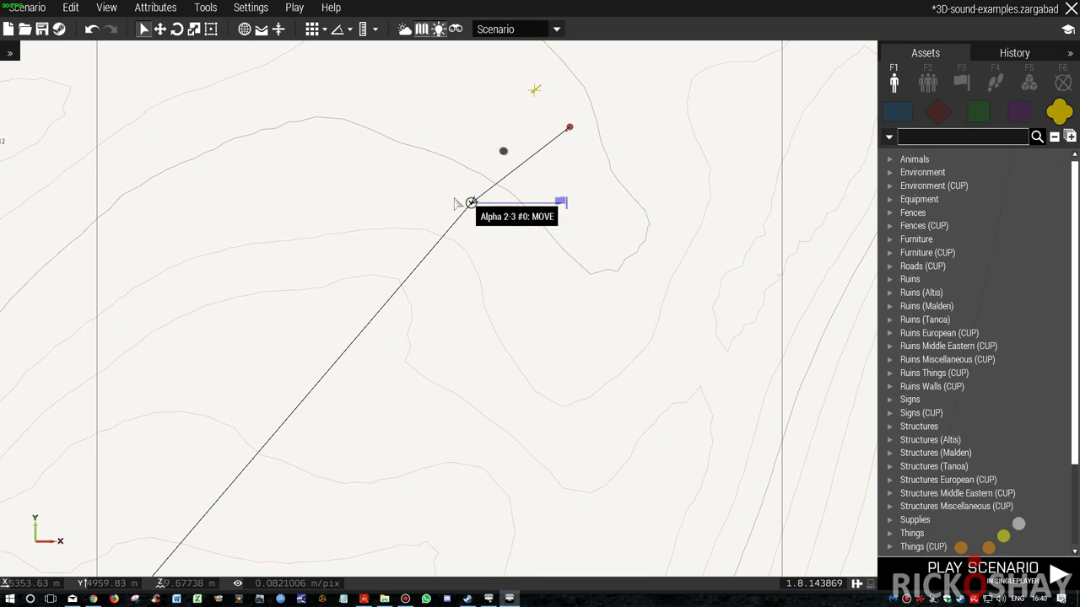
{"action": "left_click", "coordinate": [562, 204]}
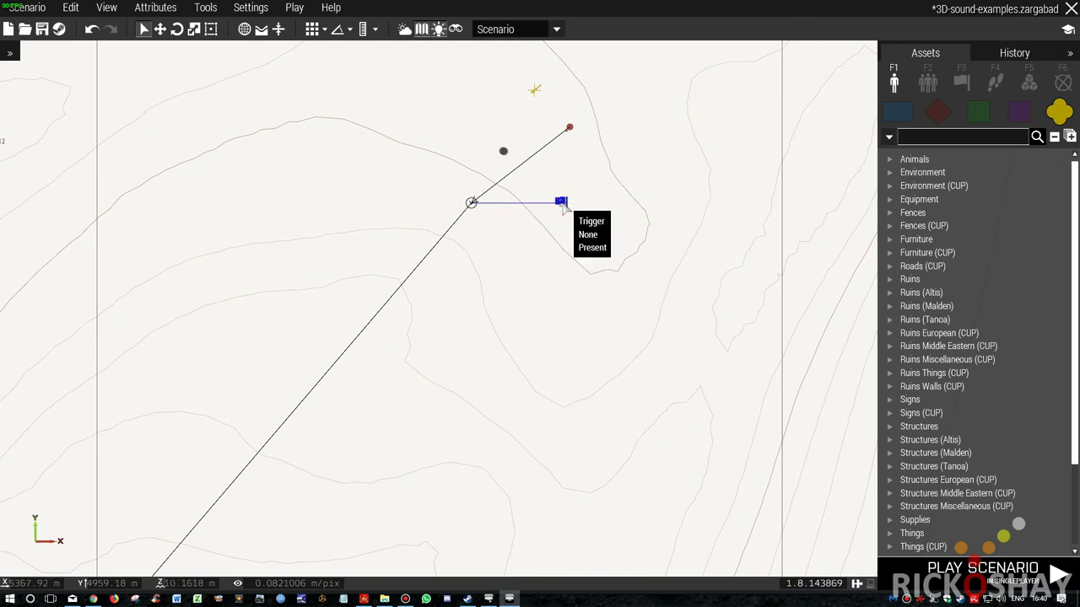
Step: Examine the start trigger's helistart condition and its pakheli1 speed-limiting activation code, and close the attributes
{"action": "double_click", "coordinate": [563, 204]}
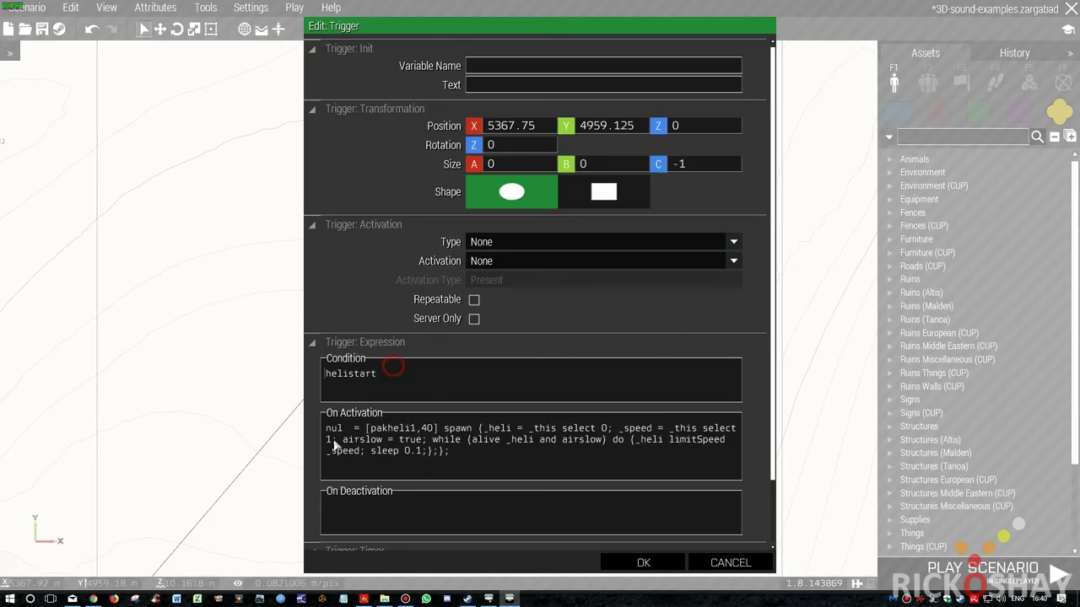
{"action": "left_click_drag", "start_coordinate": [412, 381], "coordinate": [324, 376]}
{"action": "left_click", "coordinate": [646, 563]}
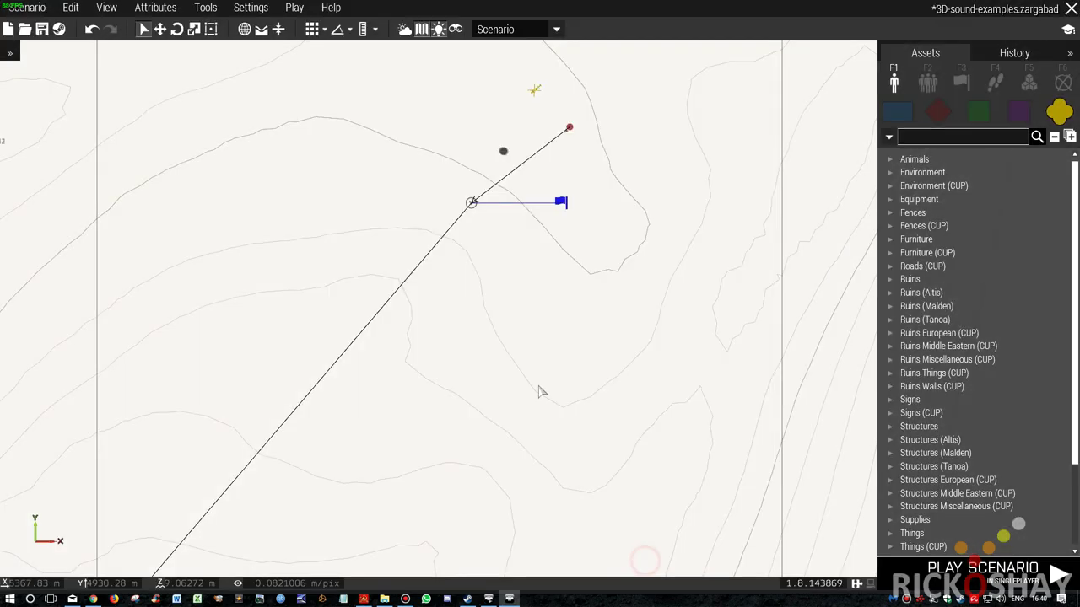
Step: Return to the villa in the 3D view and examine the laptops on the table outside the small building
{"action": "right_click_drag", "start_coordinate": [566, 379], "coordinate": [693, 297]}
{"action": "scroll", "coordinate": [692, 297], "scroll_direction": "down", "scroll_amount": 10}
{"action": "scroll", "coordinate": [547, 414], "scroll_direction": "up", "scroll_amount": 5}
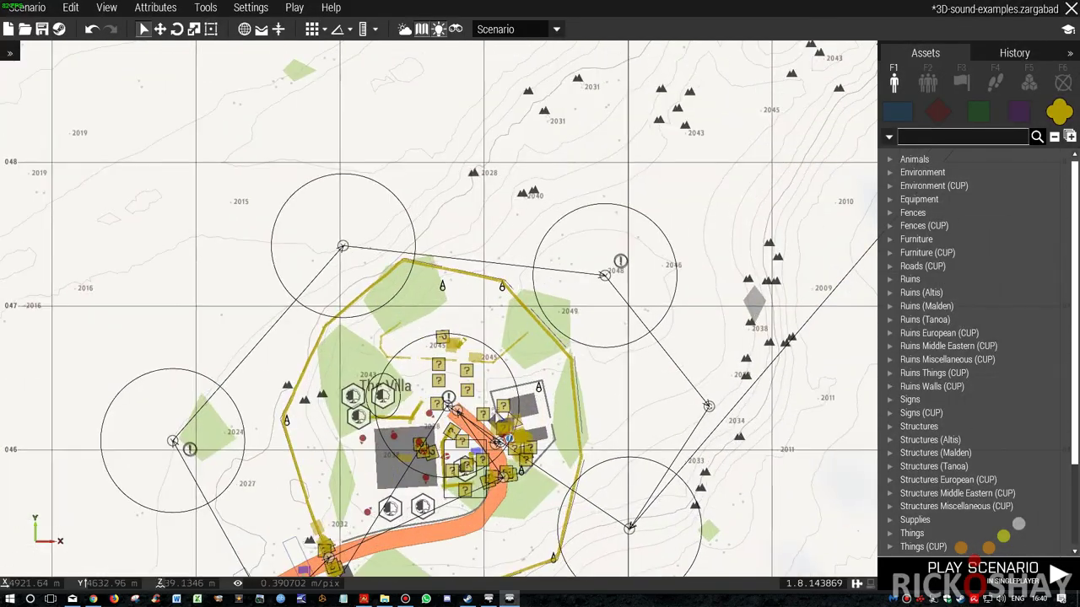
{"action": "scroll", "coordinate": [472, 451], "scroll_direction": "up", "scroll_amount": 2}
{"action": "scroll", "coordinate": [504, 447], "scroll_direction": "up", "scroll_amount": 5}
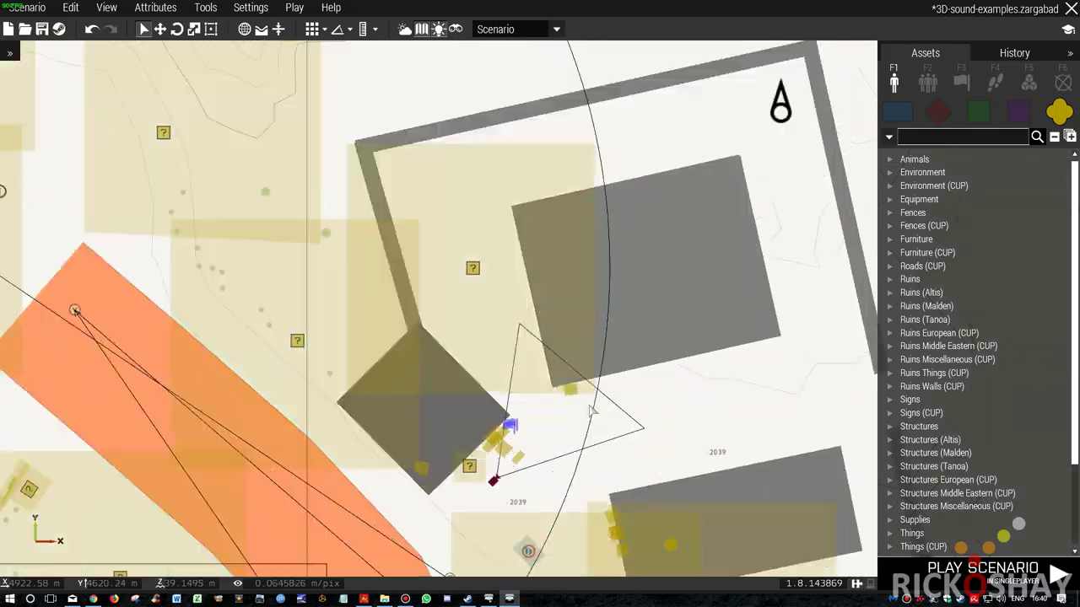
{"action": "scroll", "coordinate": [503, 447], "scroll_direction": "up", "scroll_amount": 2}
{"action": "key", "text": "m"}
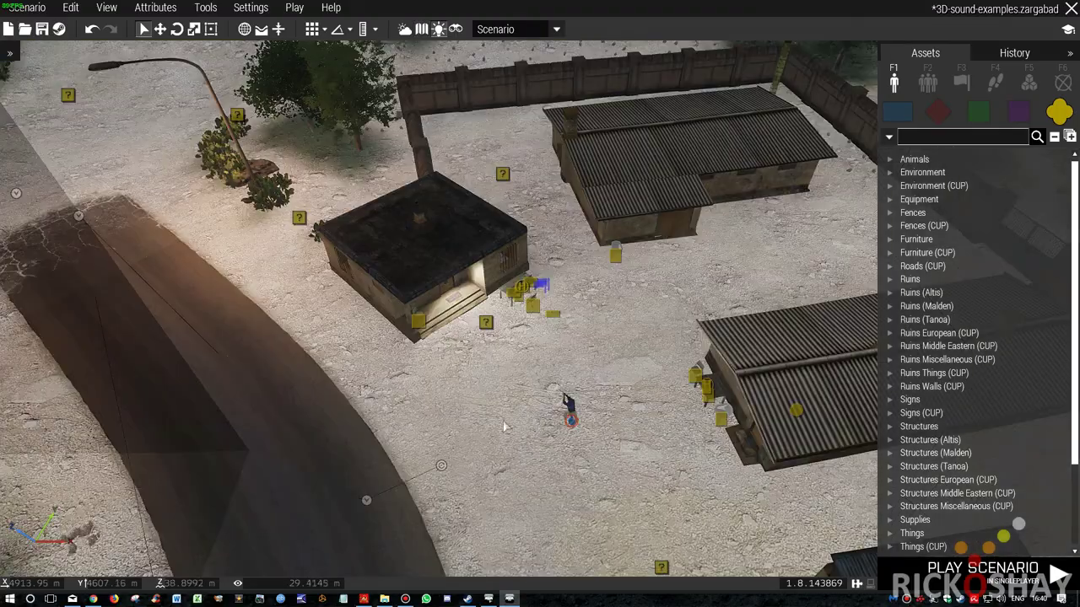
{"action": "scroll", "coordinate": [552, 313], "scroll_direction": "up", "scroll_amount": 10}
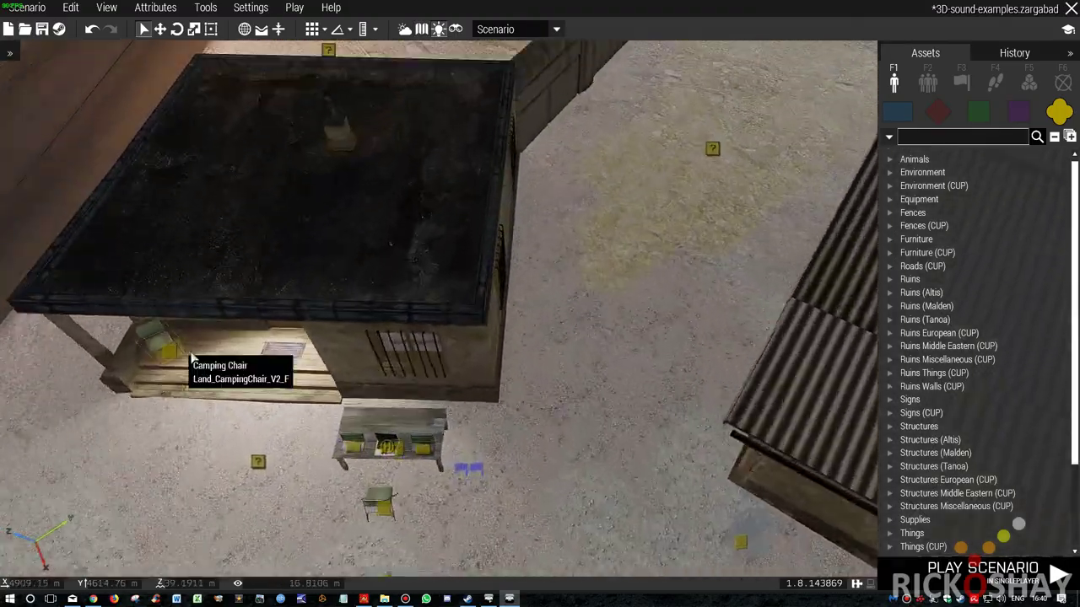
{"action": "key", "text": "a"}
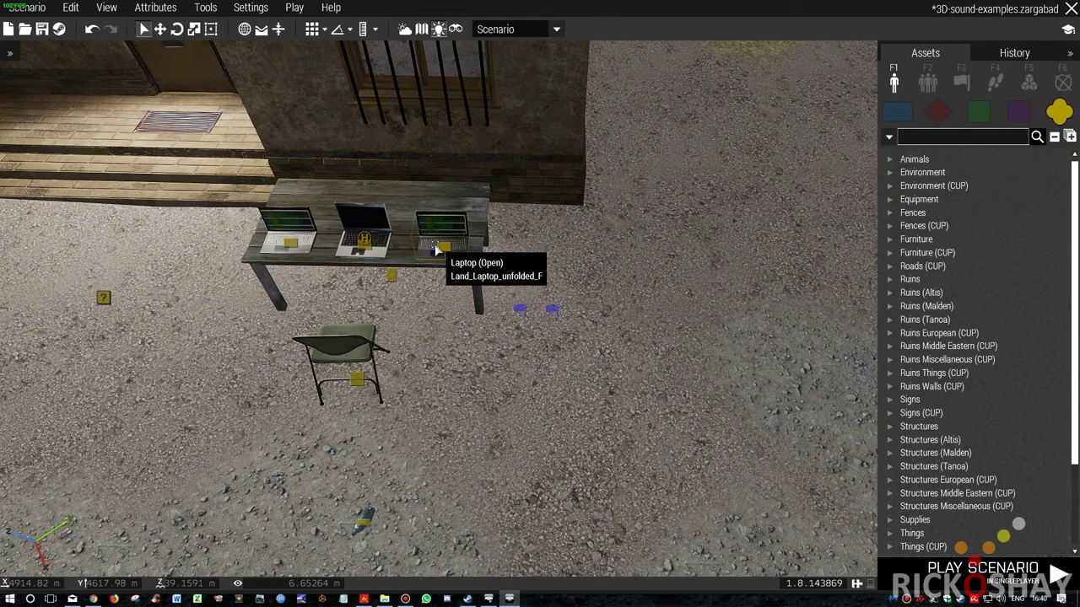
{"action": "left_click", "coordinate": [436, 249]}
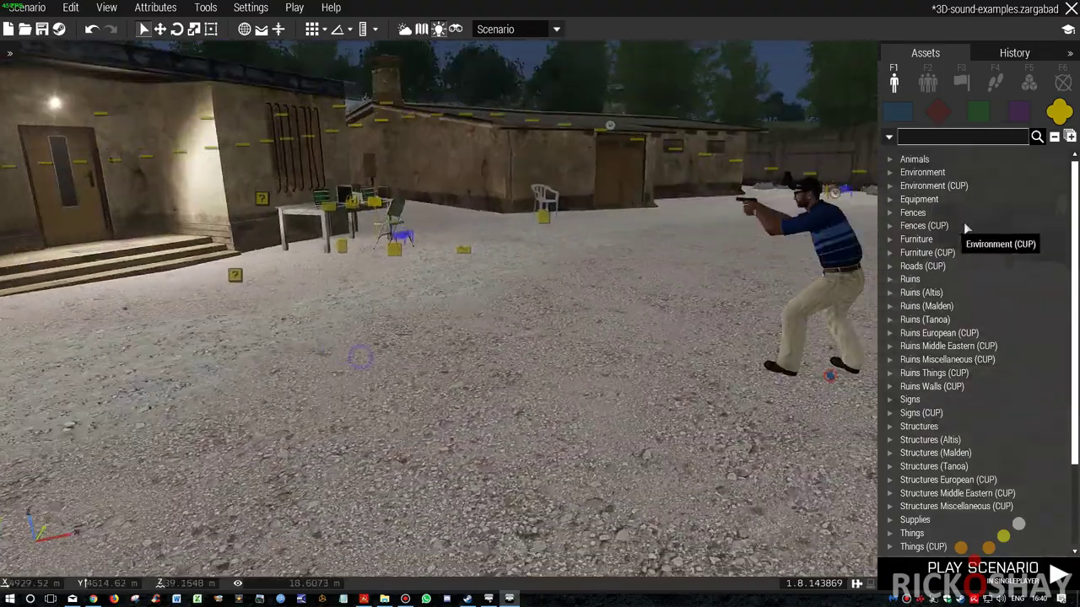
Step: View the yard around the player character and the radio table in the 3D scene
{"action": "right_click_drag", "start_coordinate": [964, 223], "coordinate": [1004, 229]}
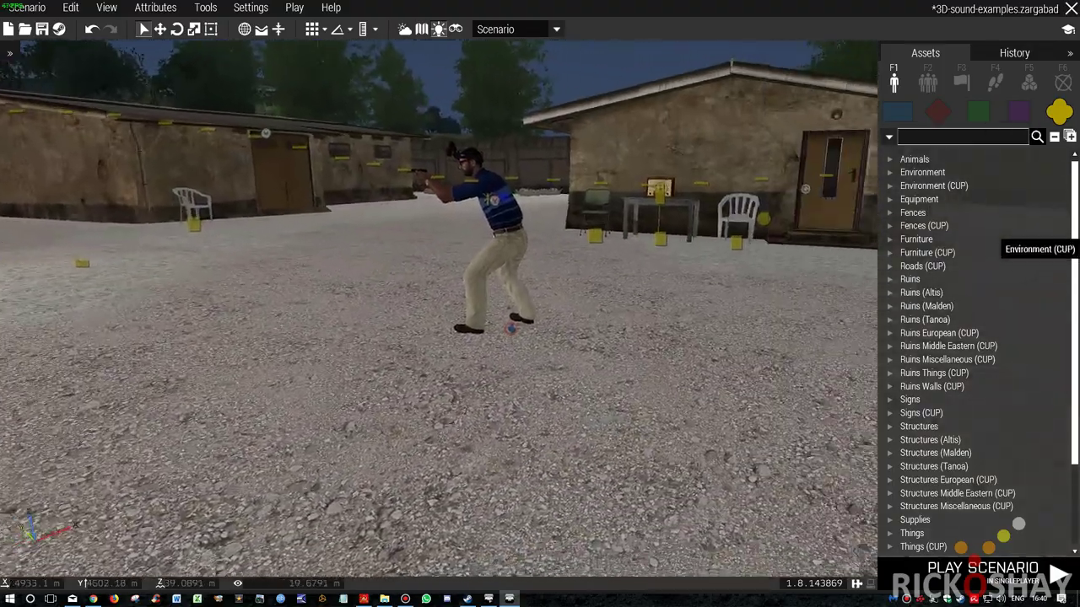
{"action": "key", "text": "w"}
{"action": "key", "text": "q"}
{"action": "key", "text": "w"}
{"action": "scroll", "coordinate": [574, 416], "scroll_direction": "up", "scroll_amount": 1}
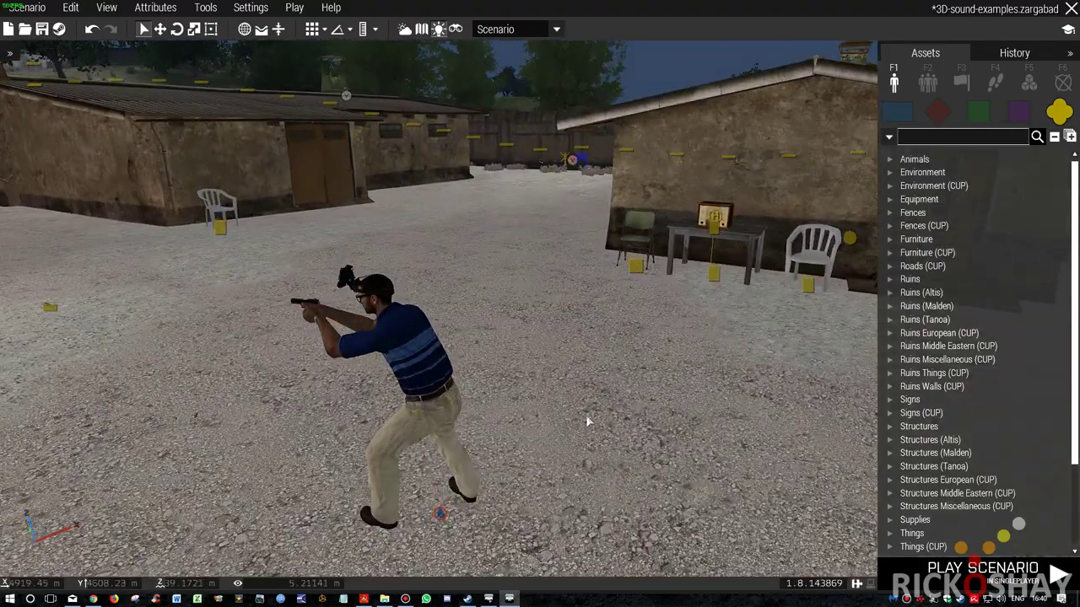
{"action": "scroll", "coordinate": [590, 415], "scroll_direction": "down", "scroll_amount": 2}
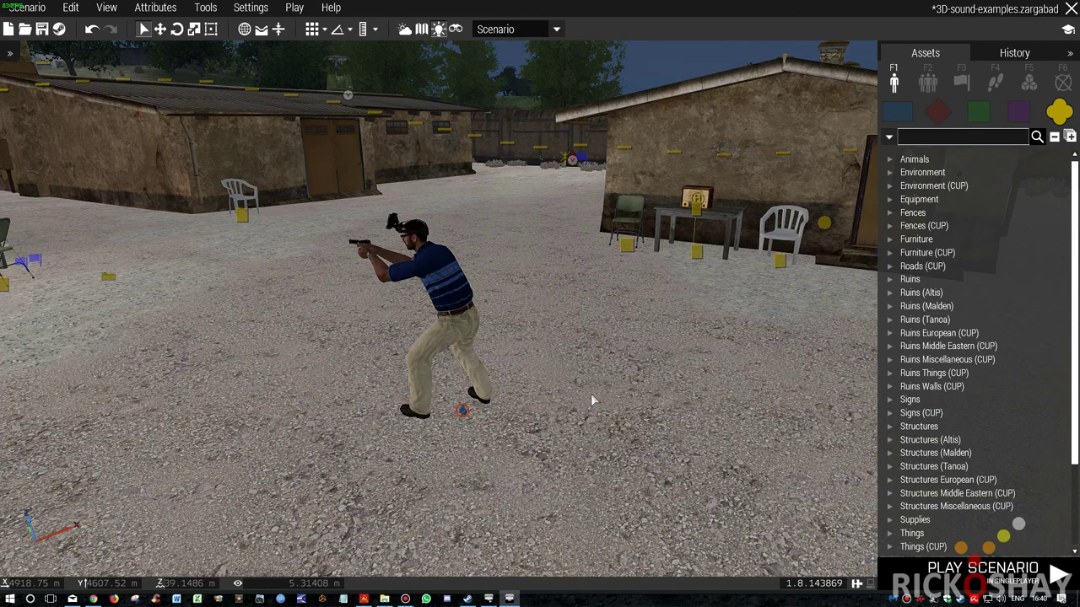